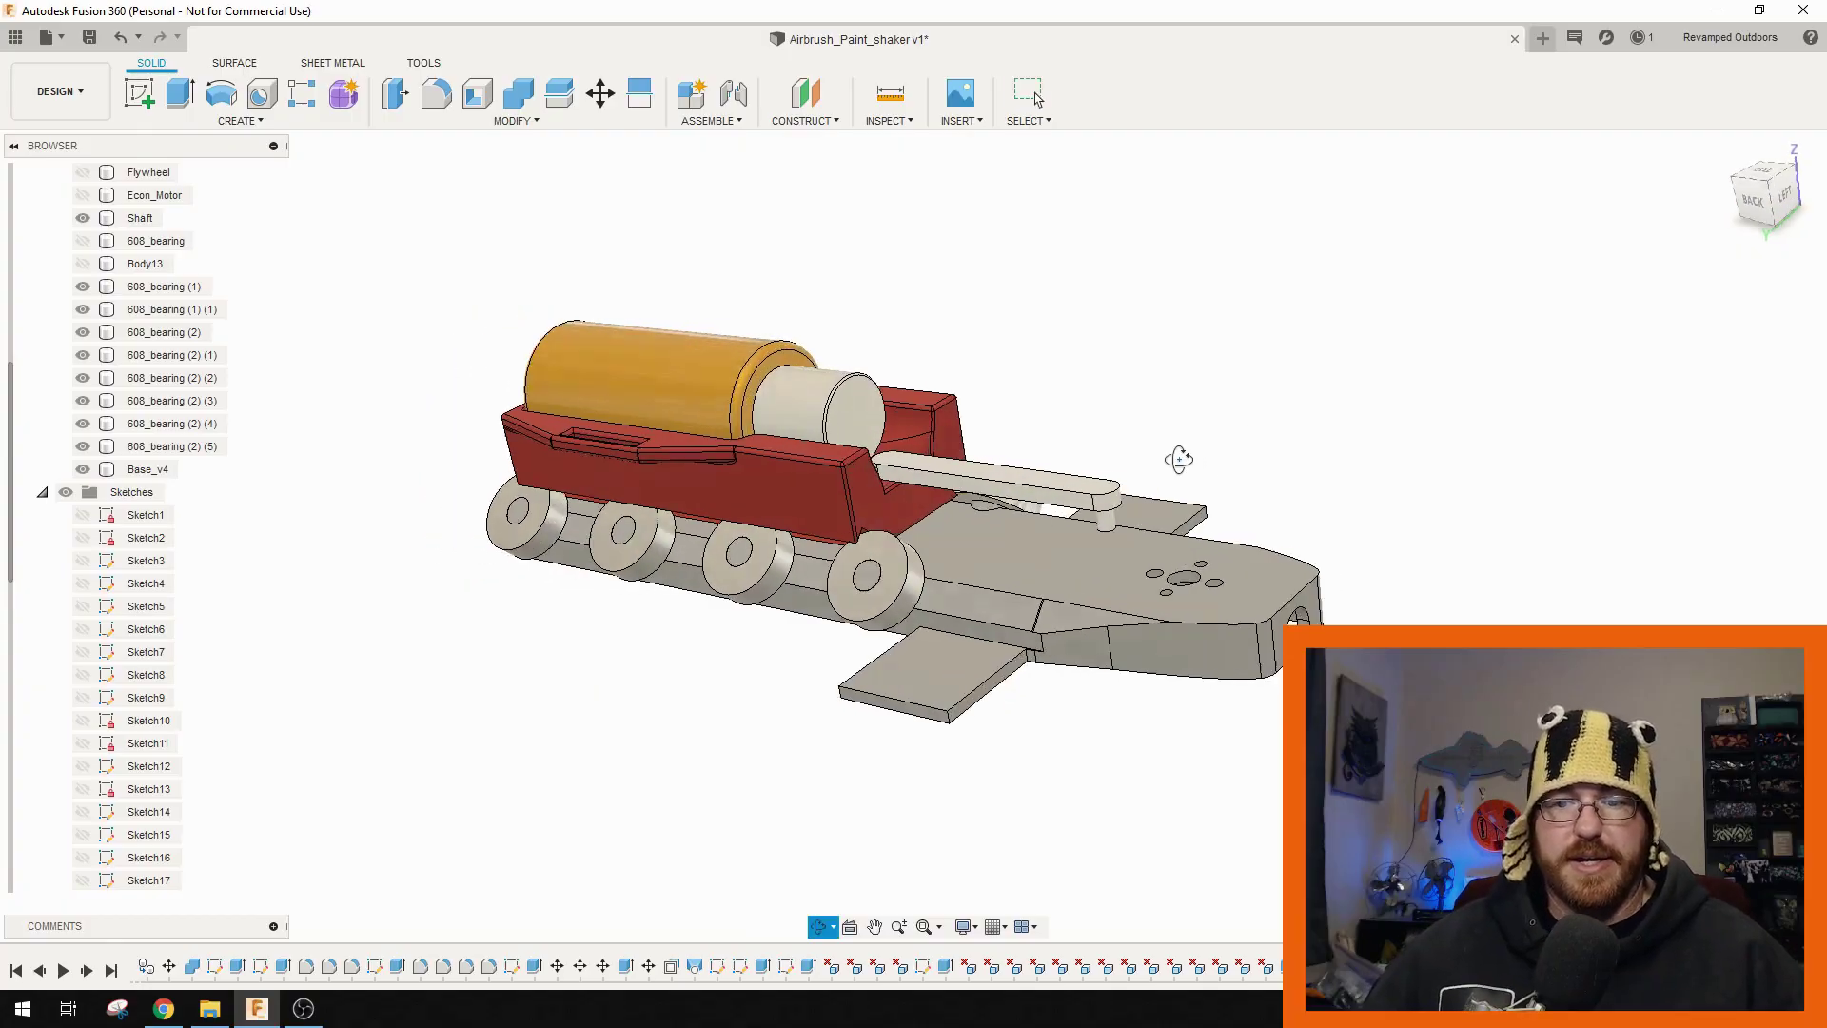
# Turn on the Econ_Motor body and orbit to a near-front view of the motor under the base.
pyautogui.keyDown('shift'); pyautogui.moveTo(1170, 456); pyautogui.dragTo(1154, 562, button='middle'); pyautogui.keyUp('shift')
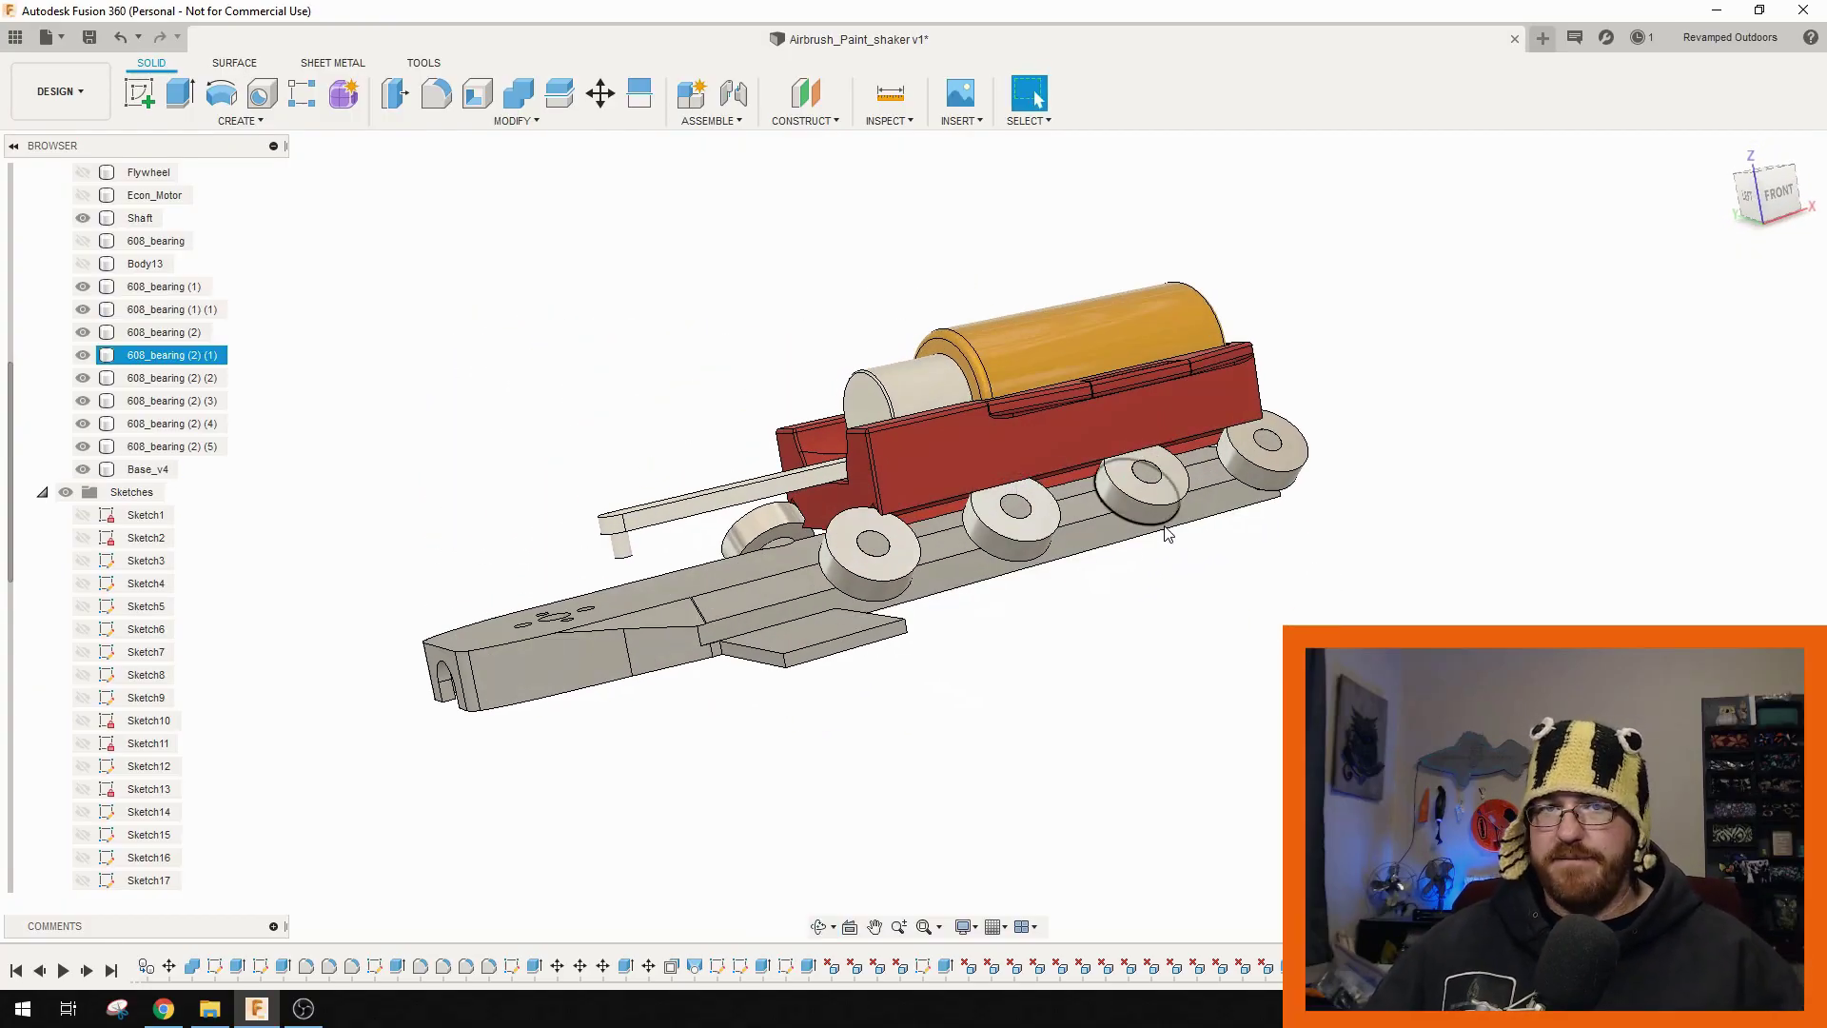
pyautogui.scroll(3, 119, 286)
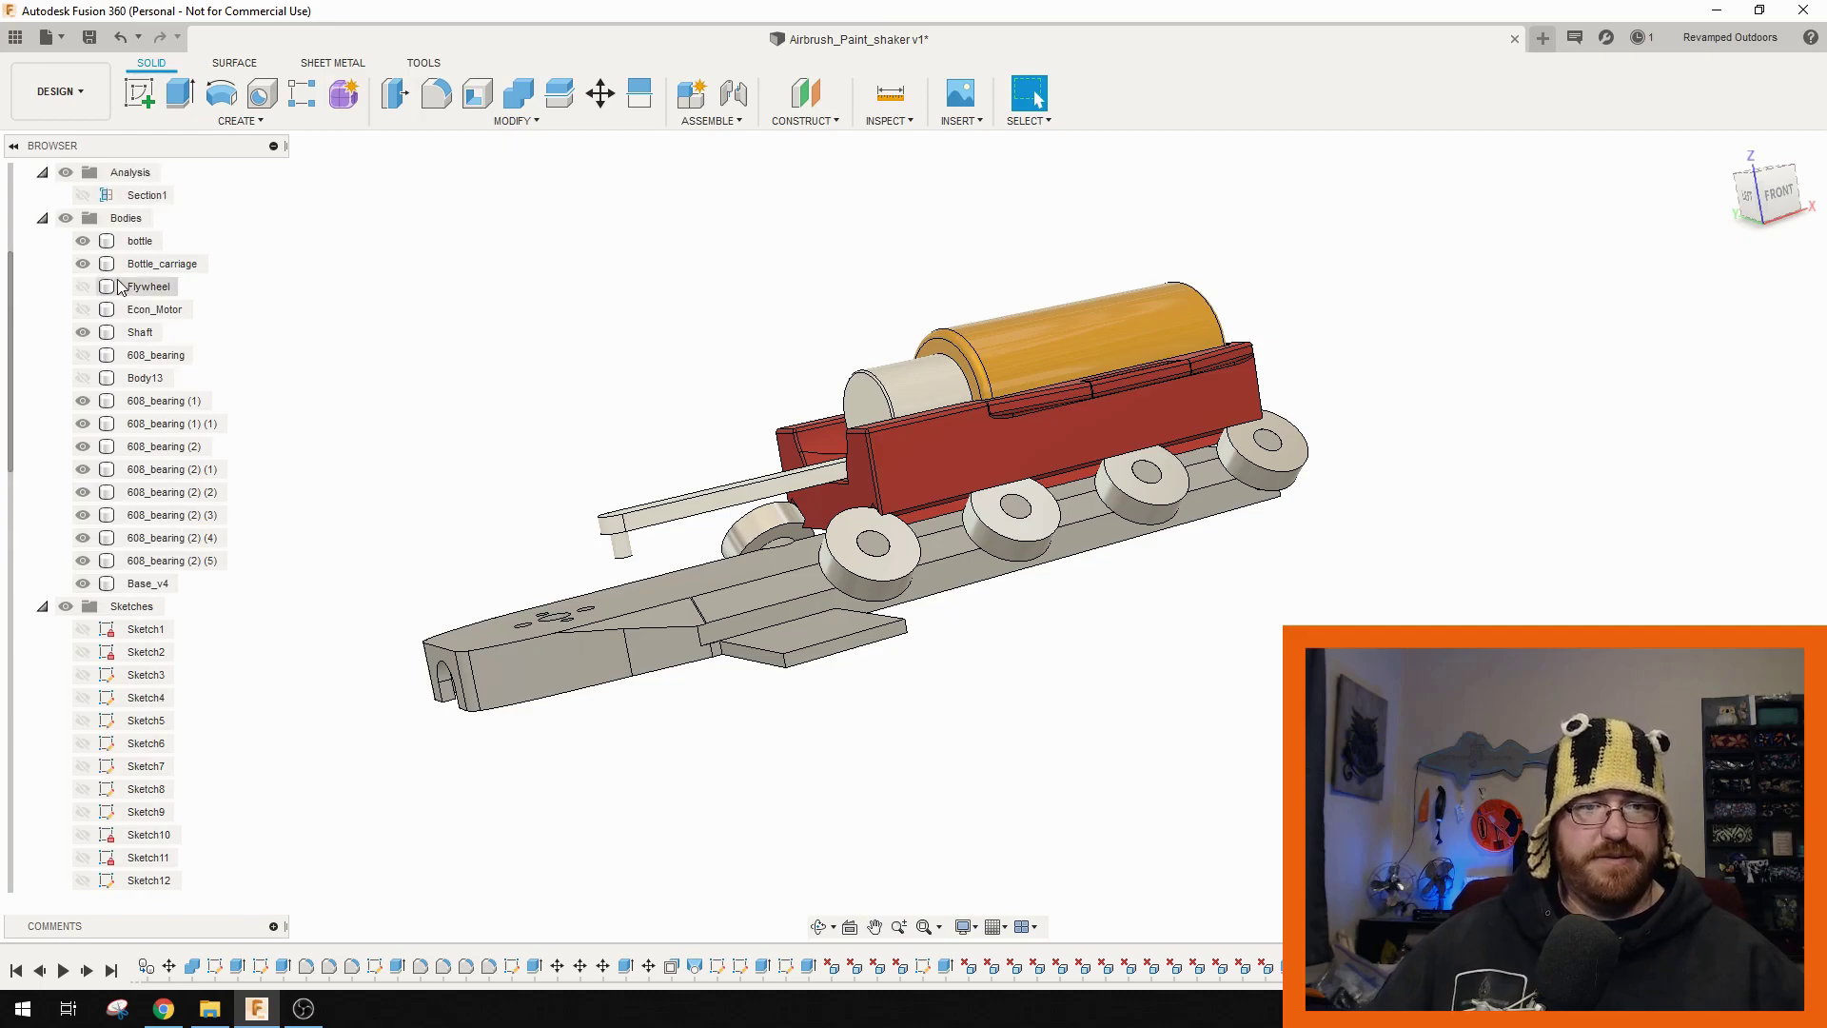
pyautogui.click(83, 309)
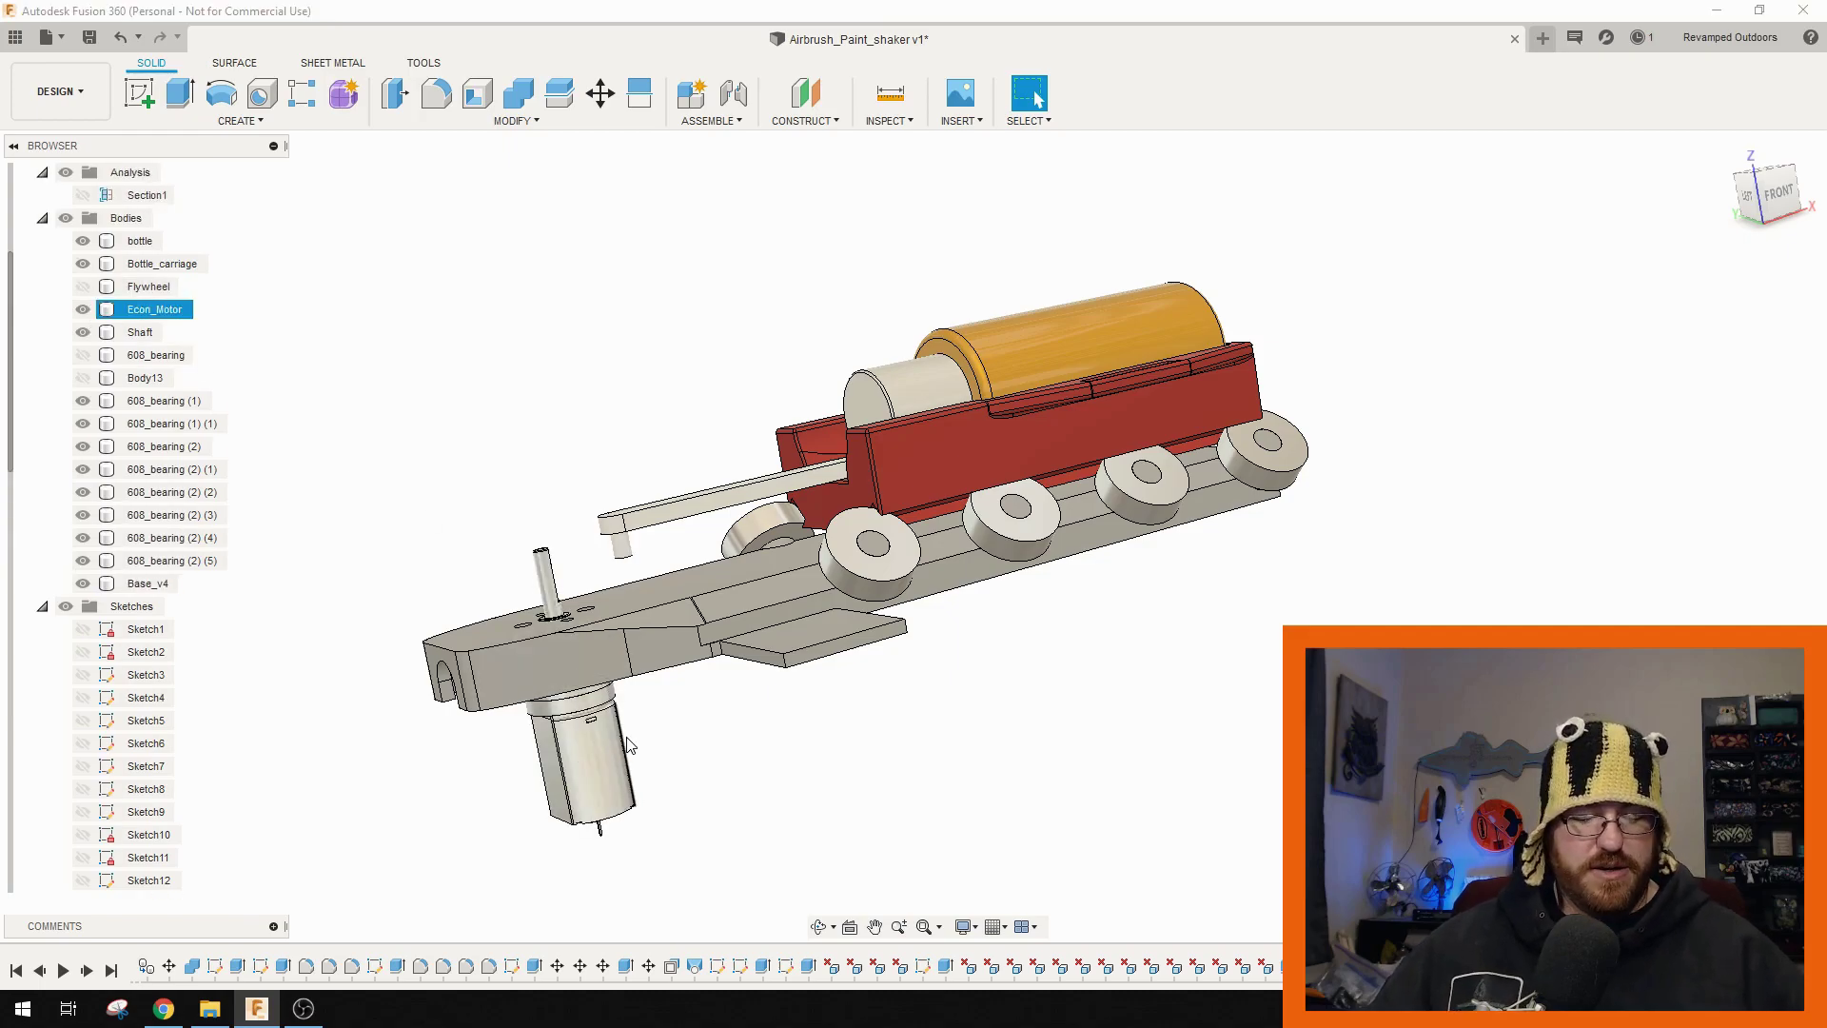
pyautogui.keyDown('shift'); pyautogui.moveTo(627, 743); pyautogui.dragTo(400, 747, button='middle'); pyautogui.keyUp('shift')
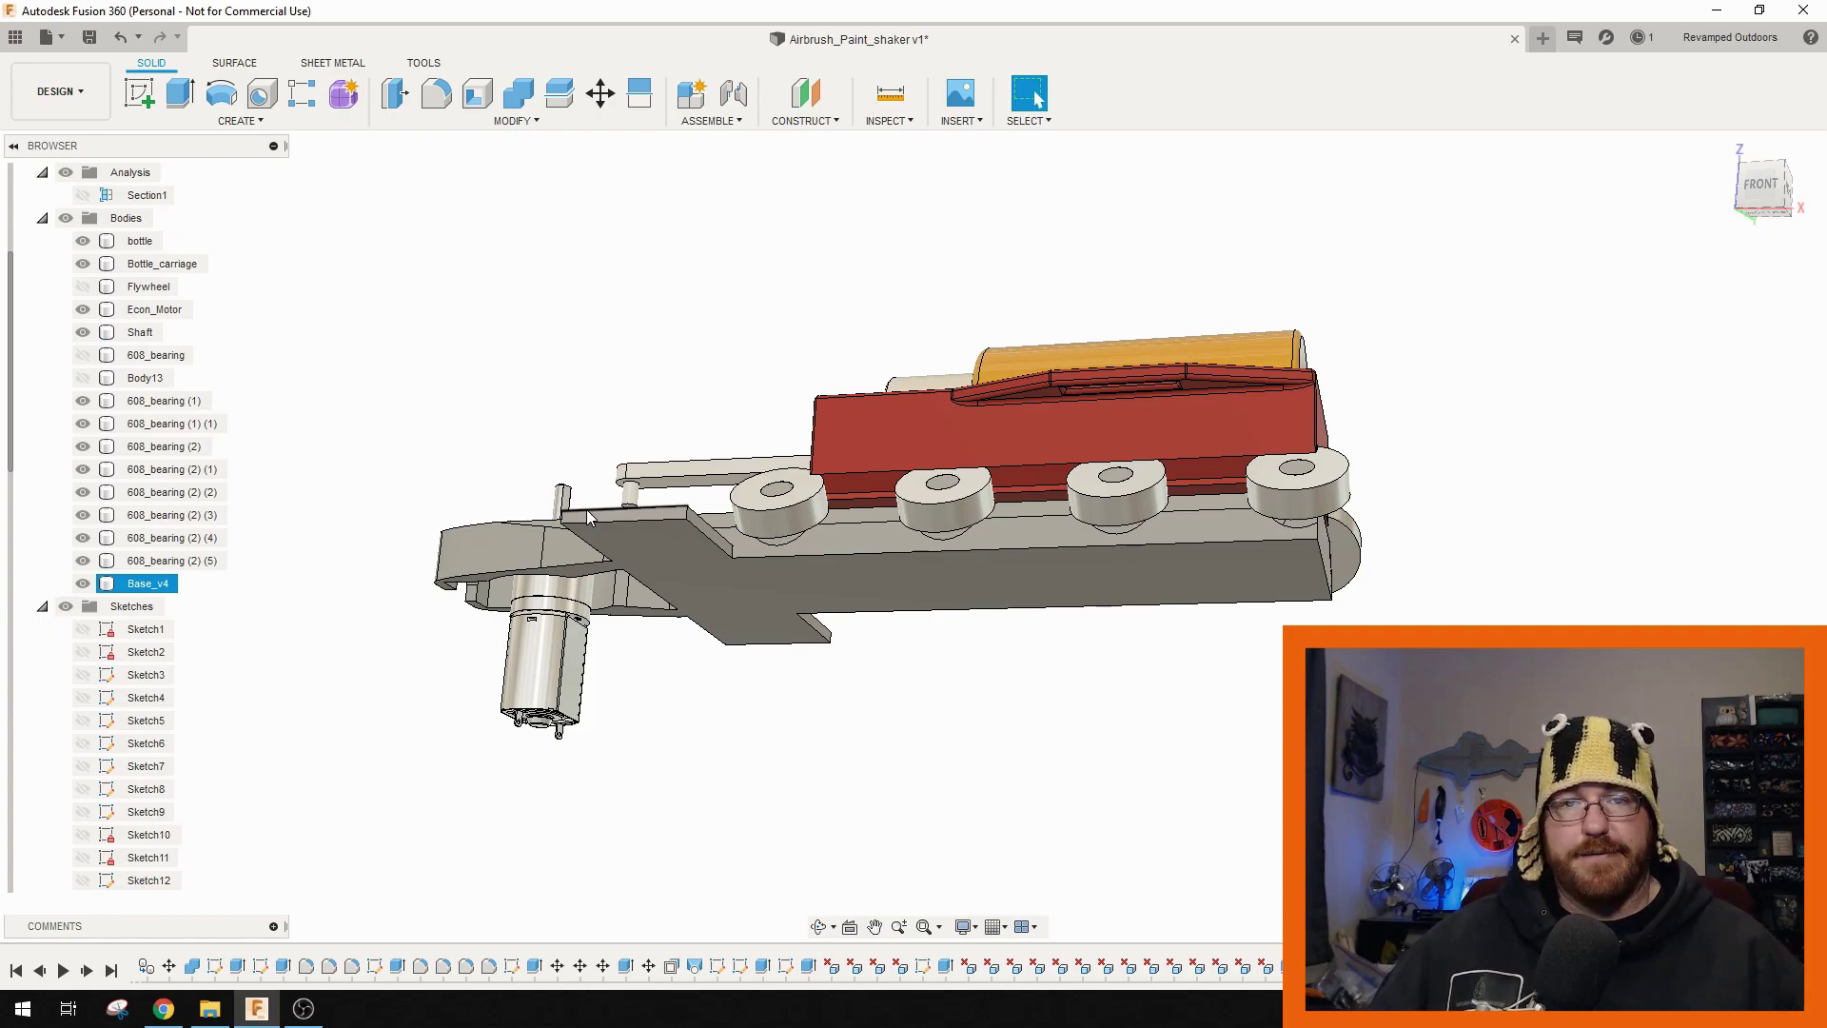
# Return to the Home view and toggle Base_v4 off and on twice.
pyautogui.keyDown('shift'); pyautogui.moveTo(592, 494); pyautogui.dragTo(657, 532, button='middle'); pyautogui.keyUp('shift')
pyautogui.press('F5')
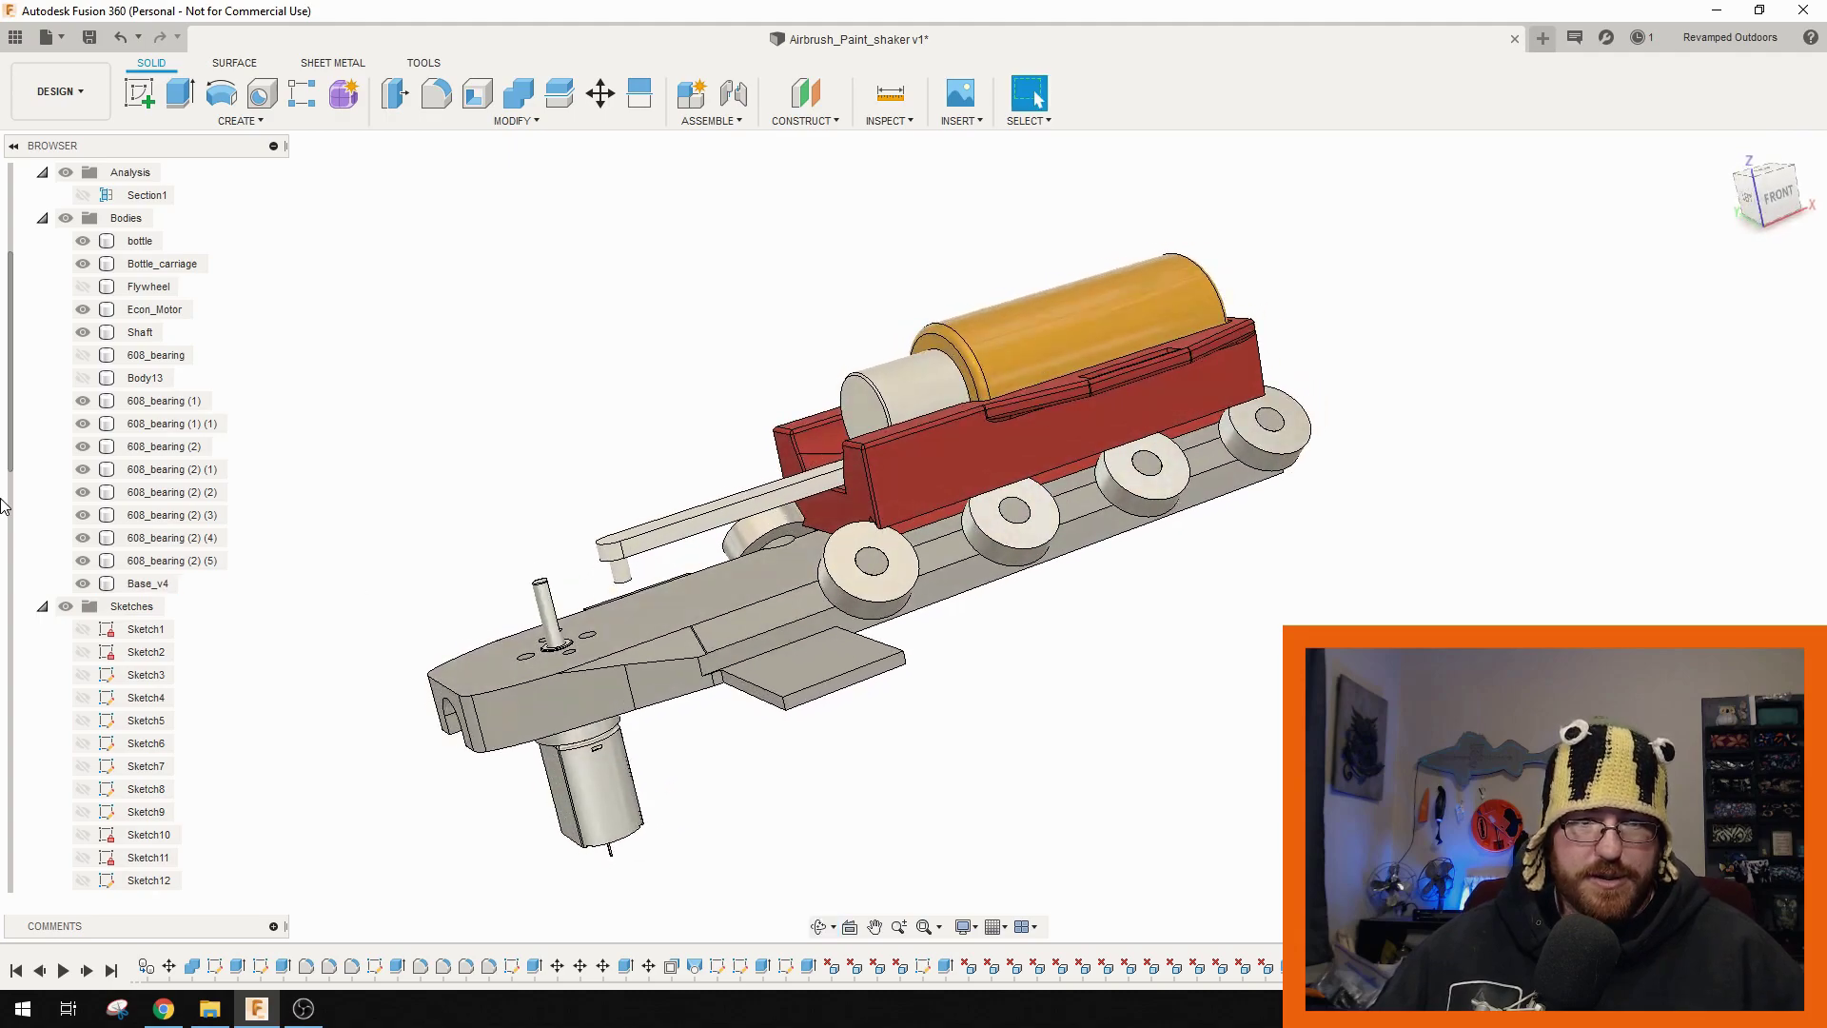
pyautogui.click(82, 583)
pyautogui.click(83, 580)
pyautogui.click(84, 577)
pyautogui.click(84, 582)
# Select 608_bearing (1) and zoom in on the bearings from the left.
pyautogui.click(866, 561)
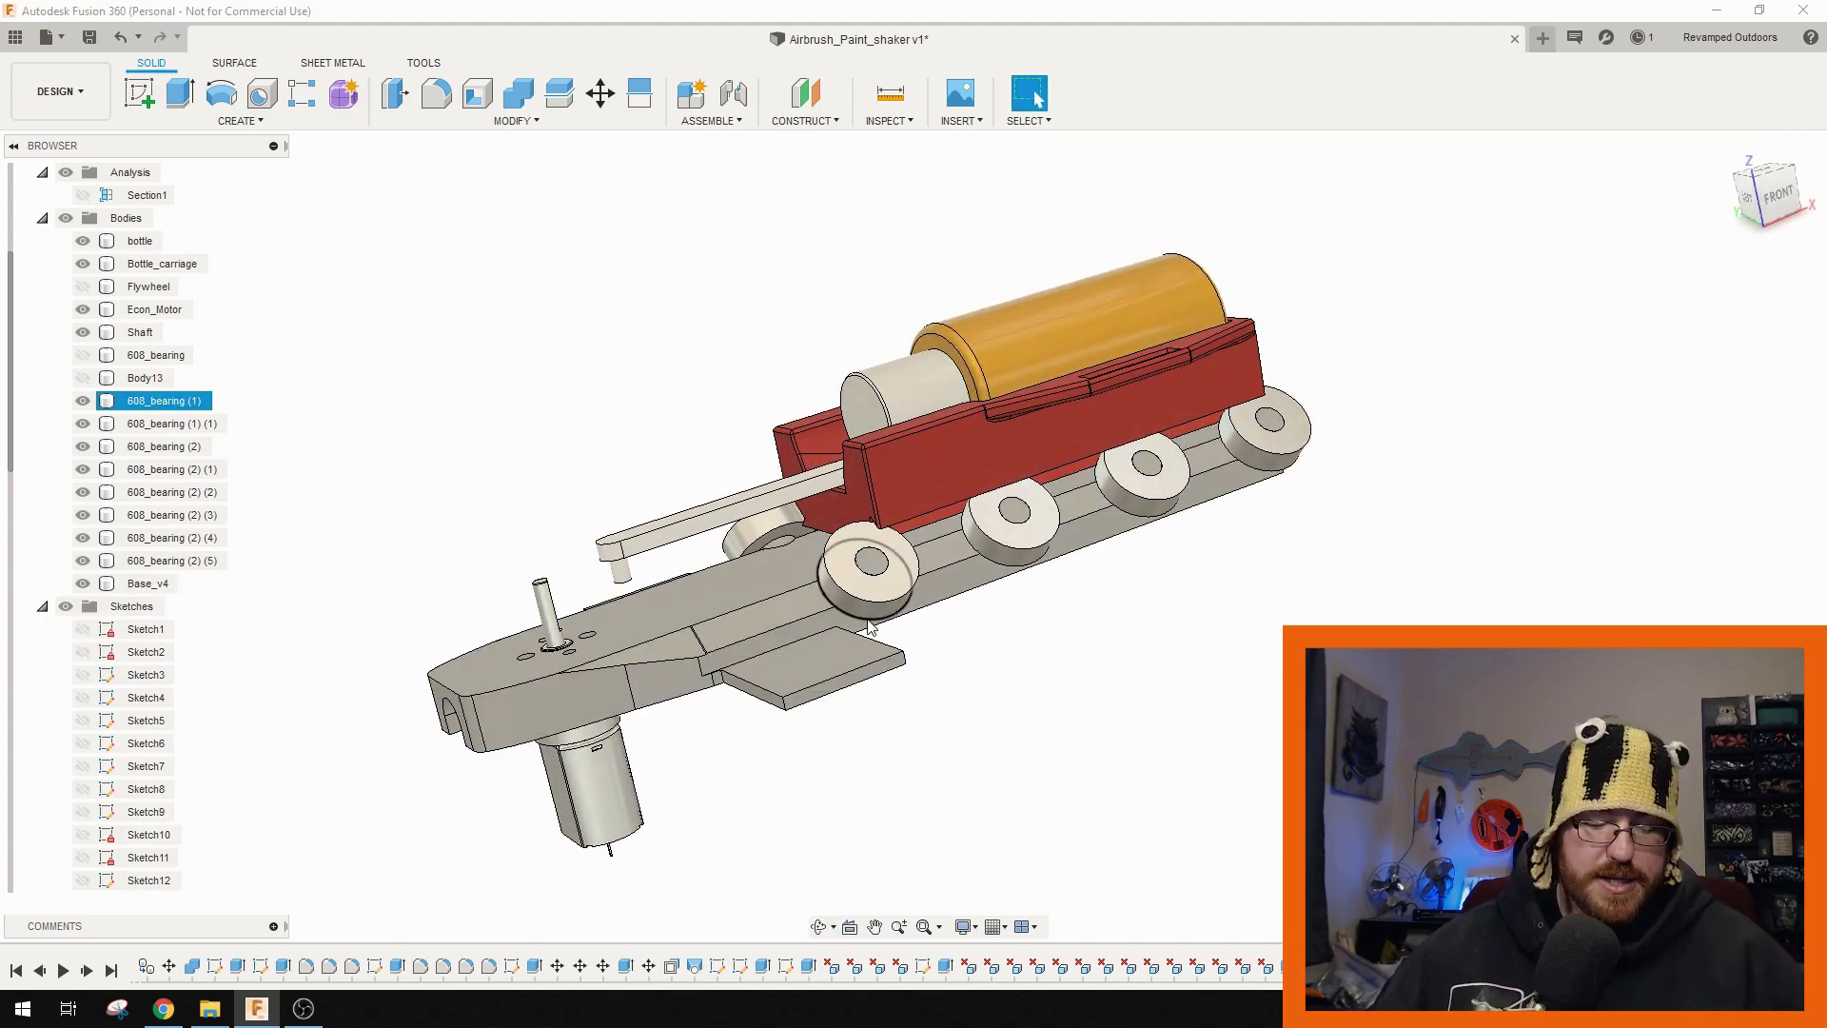
pyautogui.moveTo(913, 571)
pyautogui.keyDown('shift'); pyautogui.mouseDown(button='middle')
pyautogui.moveTo(945, 586)
pyautogui.moveTo(923, 556)
pyautogui.mouseUp(button='middle'); pyautogui.keyUp('shift')
pyautogui.scroll(5, 901, 546)
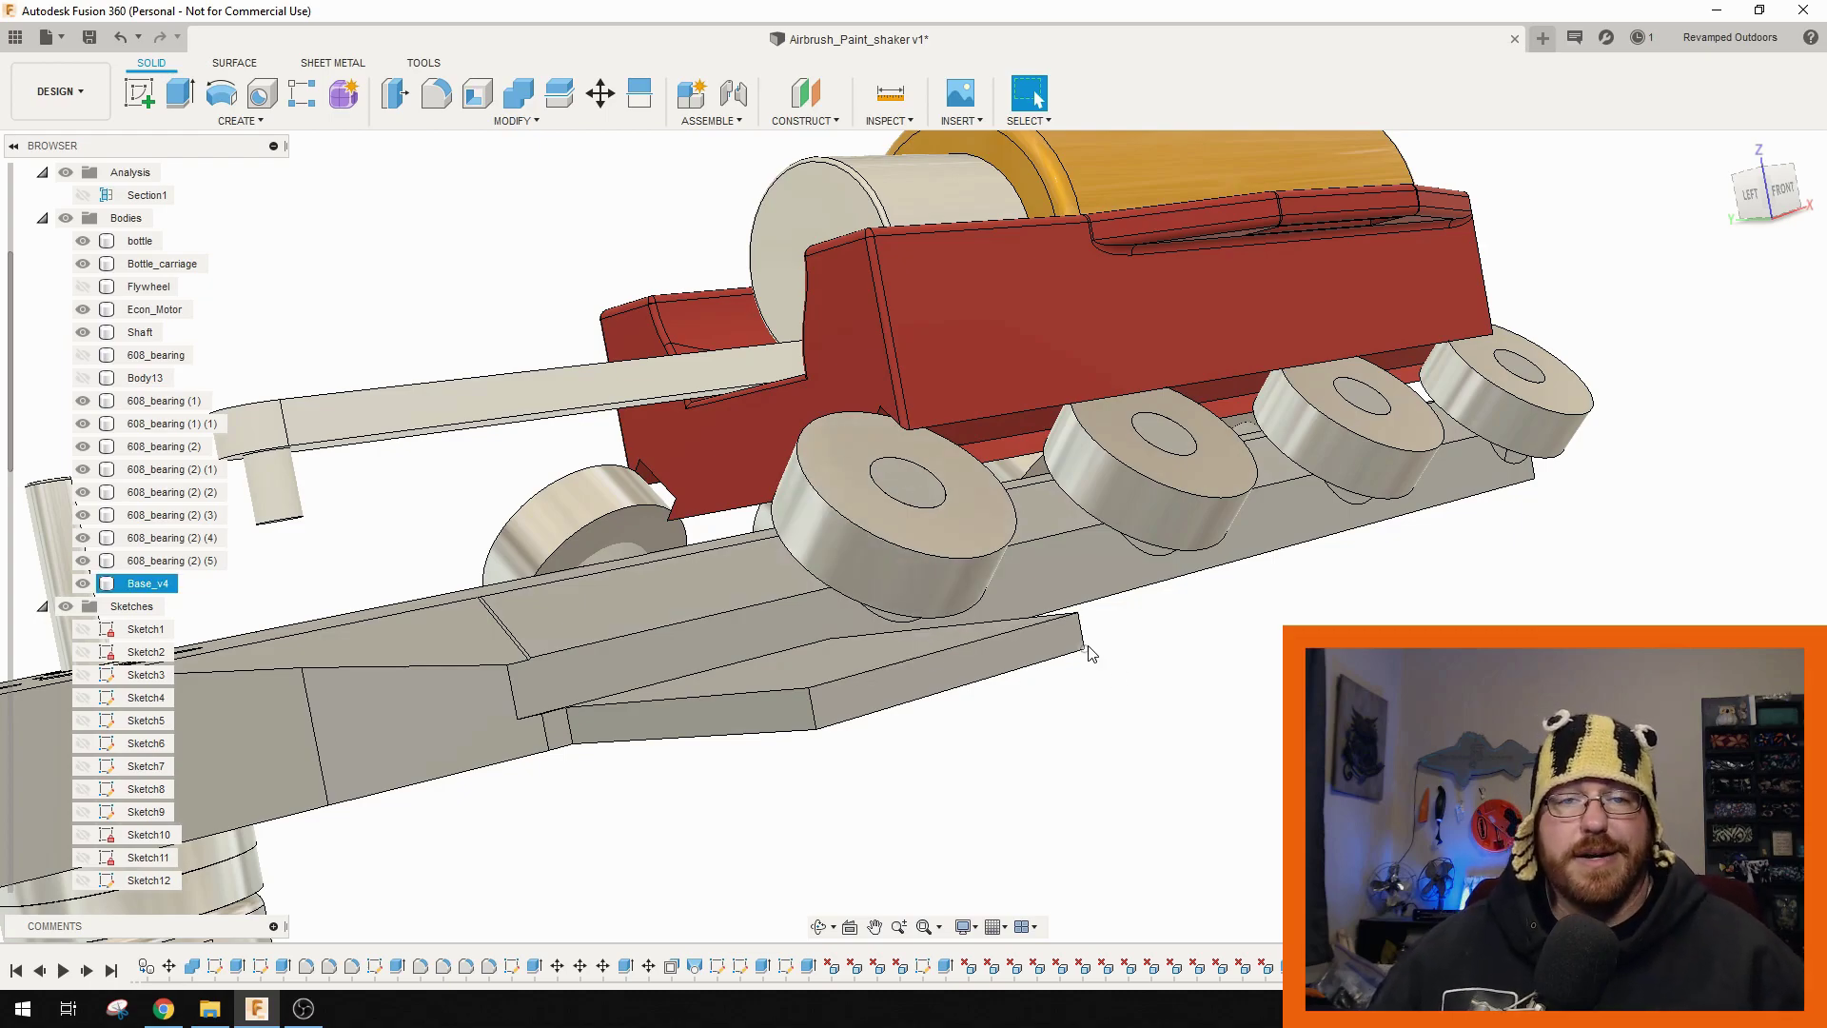
# Hide the front bearing 608_bearing (1), select Base_v4, then restore the bearing.
pyautogui.scroll(2, 938, 508)
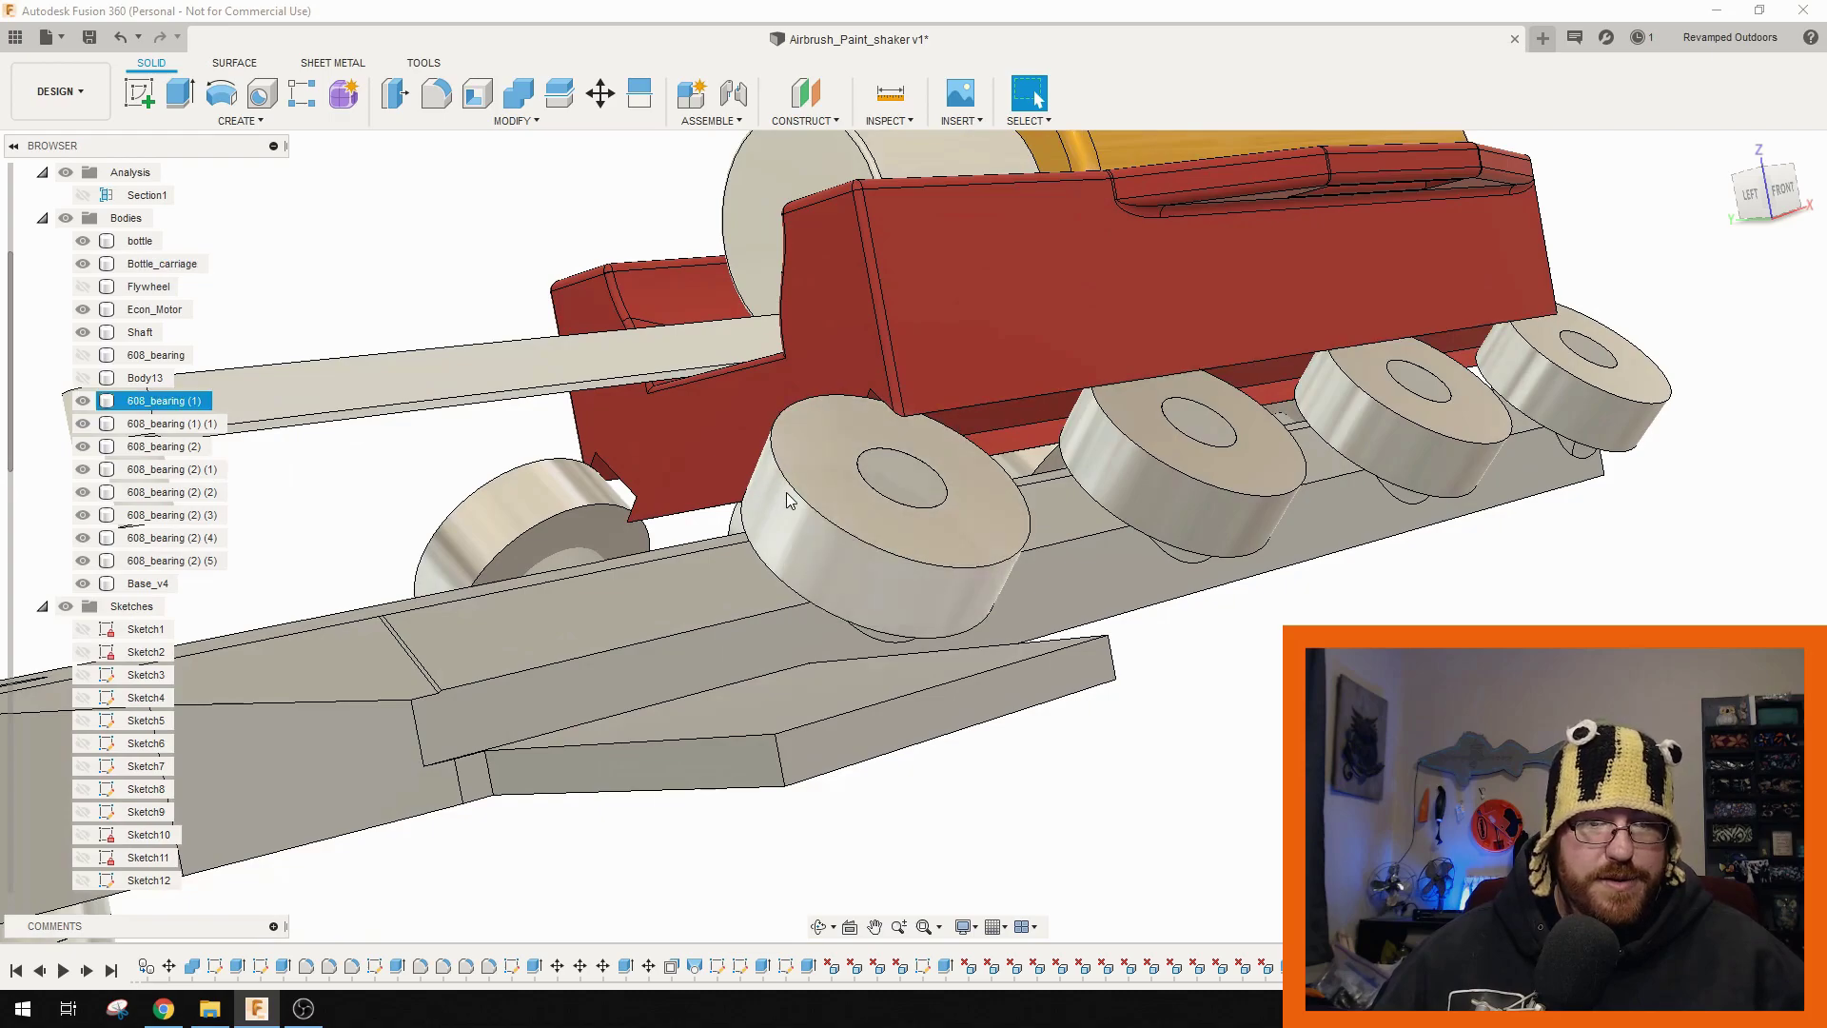
pyautogui.click(140, 332)
pyautogui.click(83, 401)
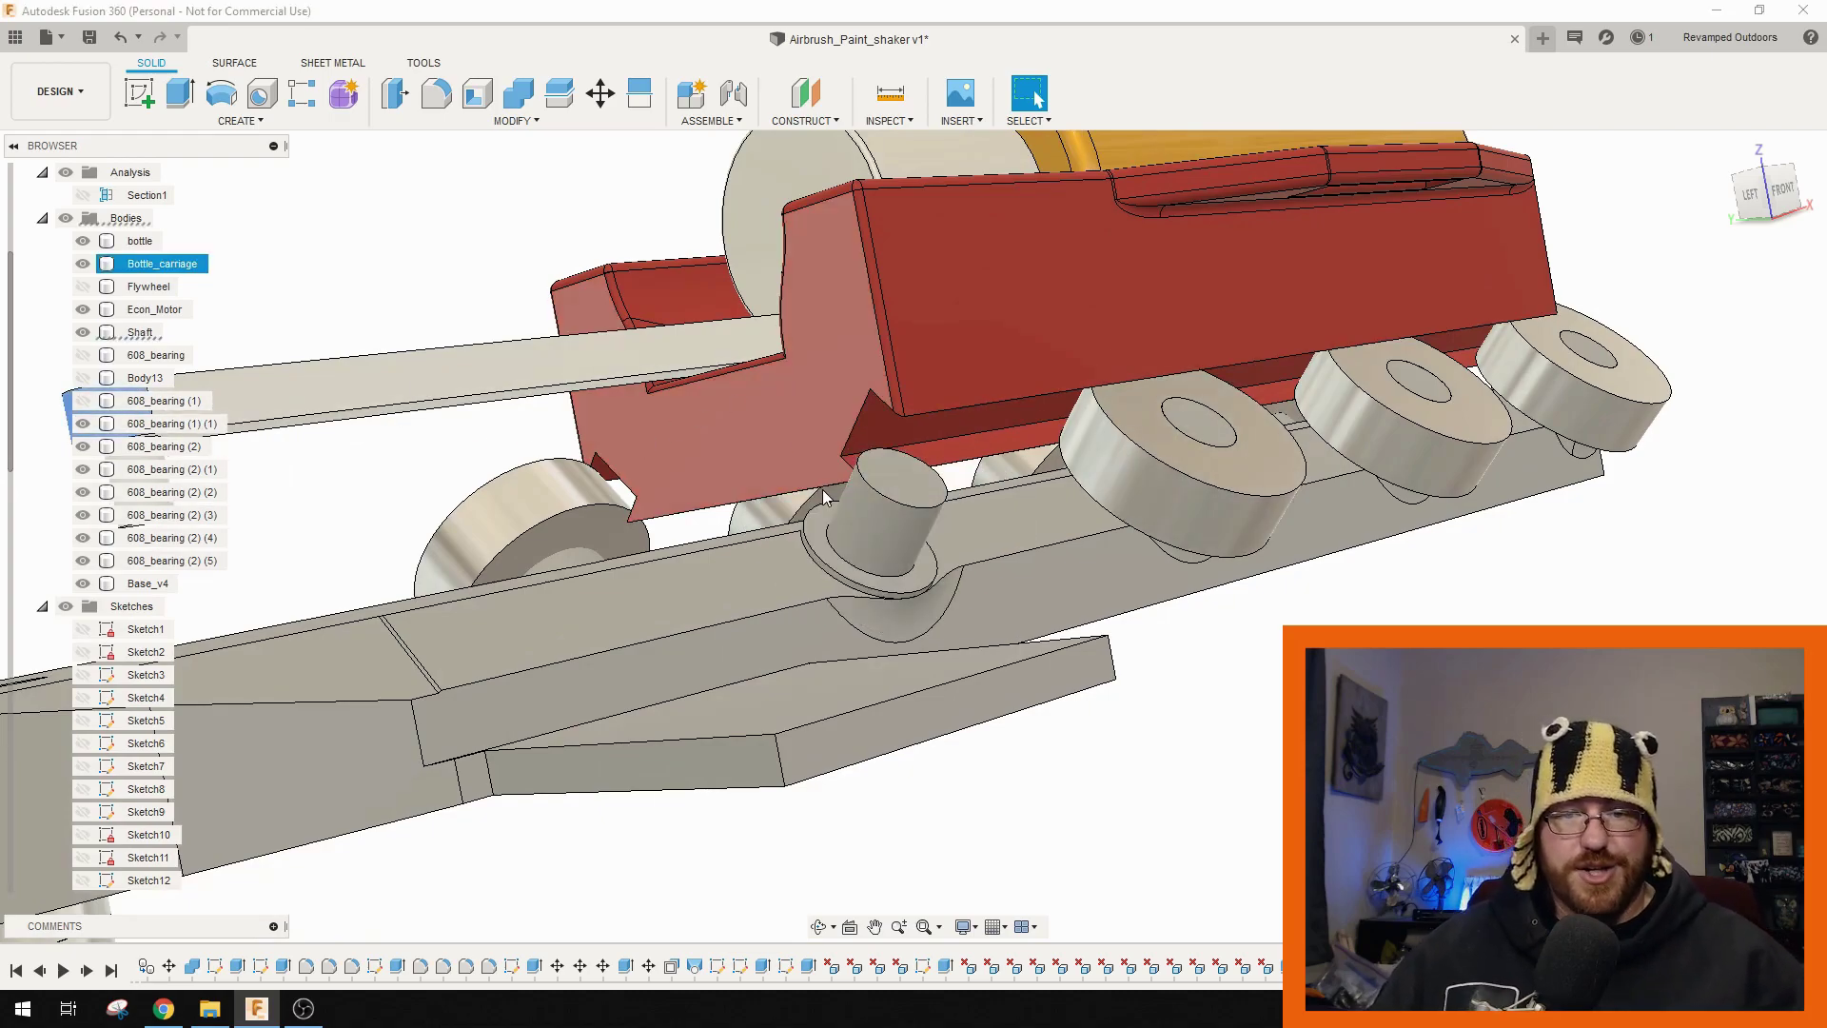
pyautogui.click(143, 583)
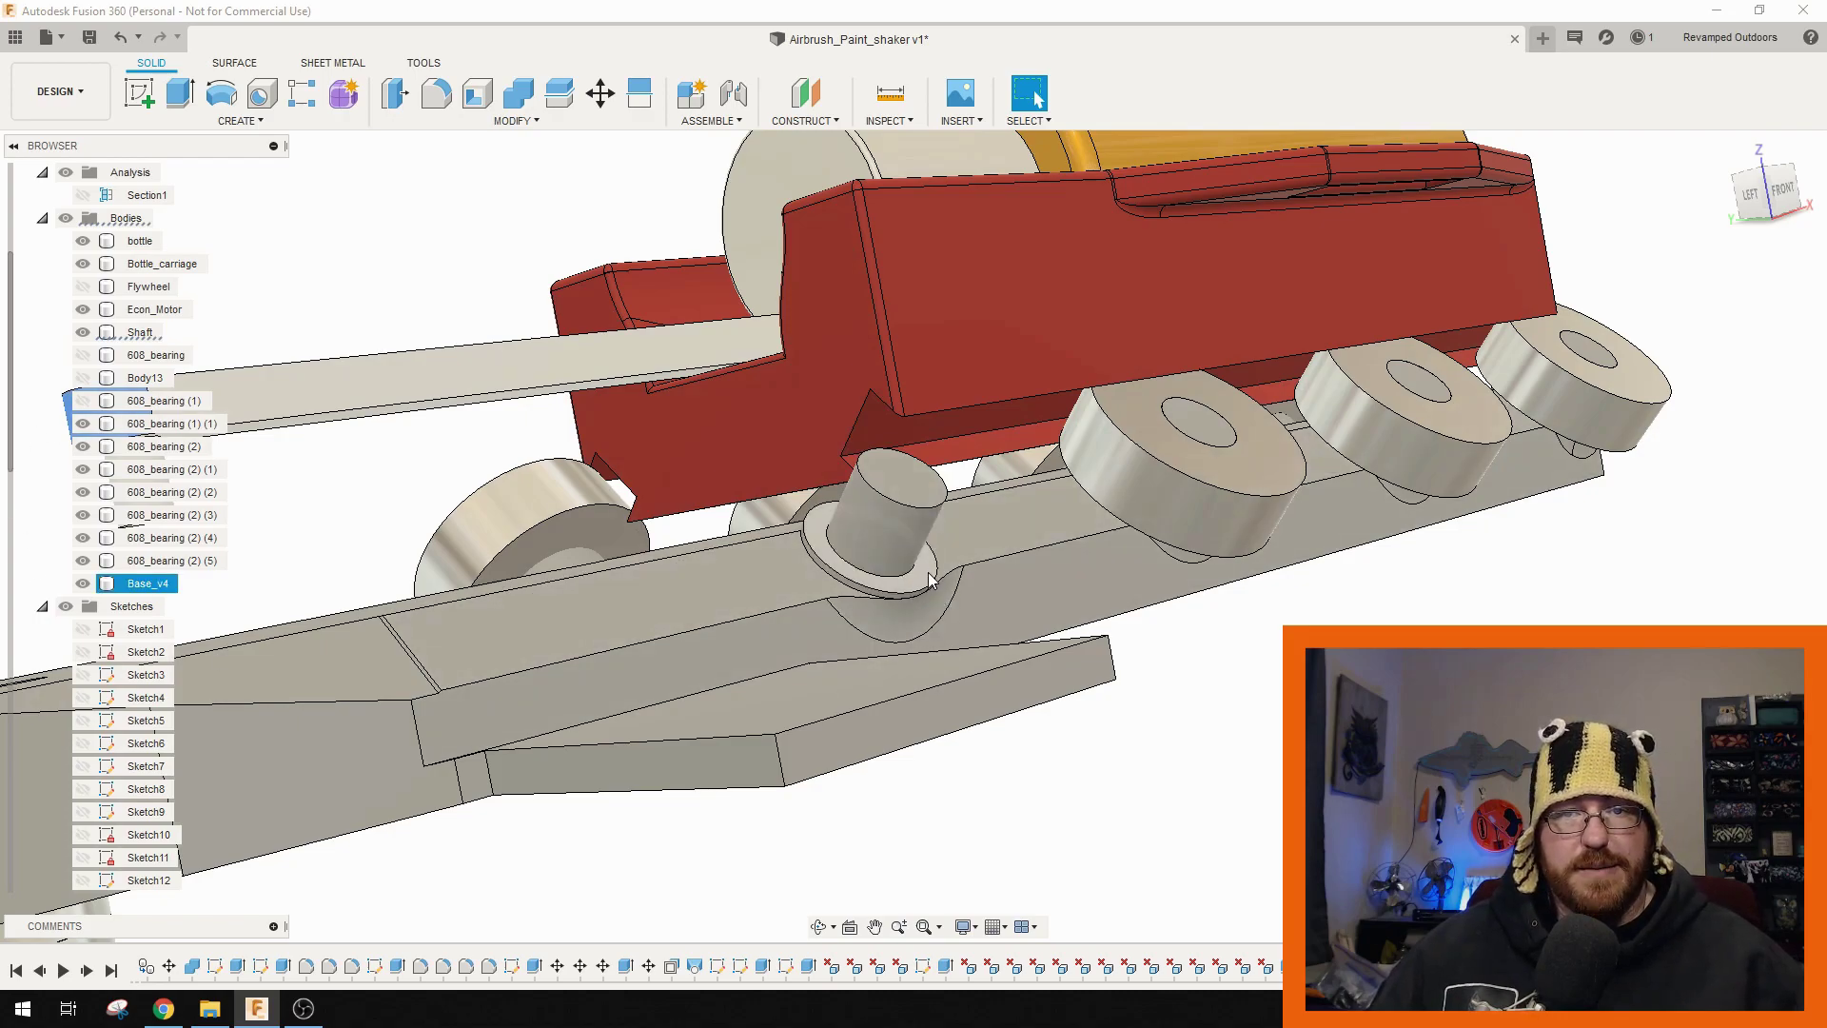
pyautogui.click(299, 451)
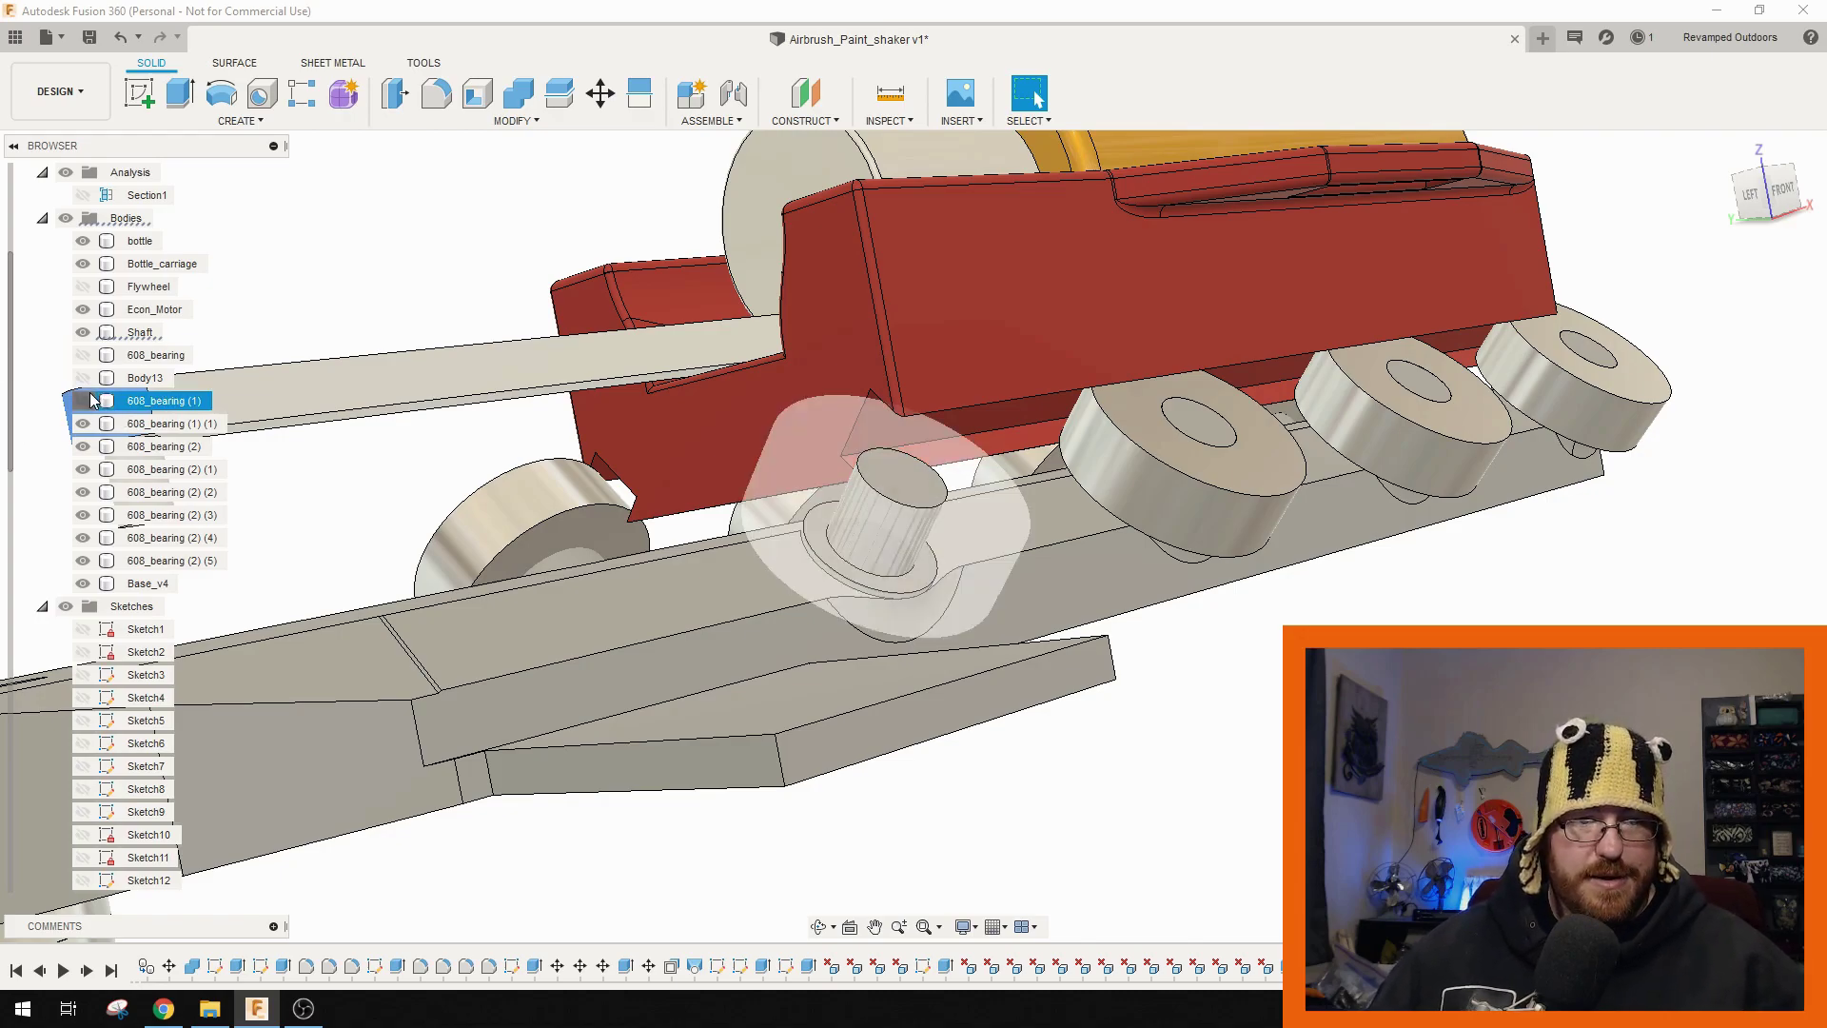
pyautogui.click(143, 583)
# Orbit below the carriage to see the angled bearings from underneath.
pyautogui.scroll(-2, 716, 567)
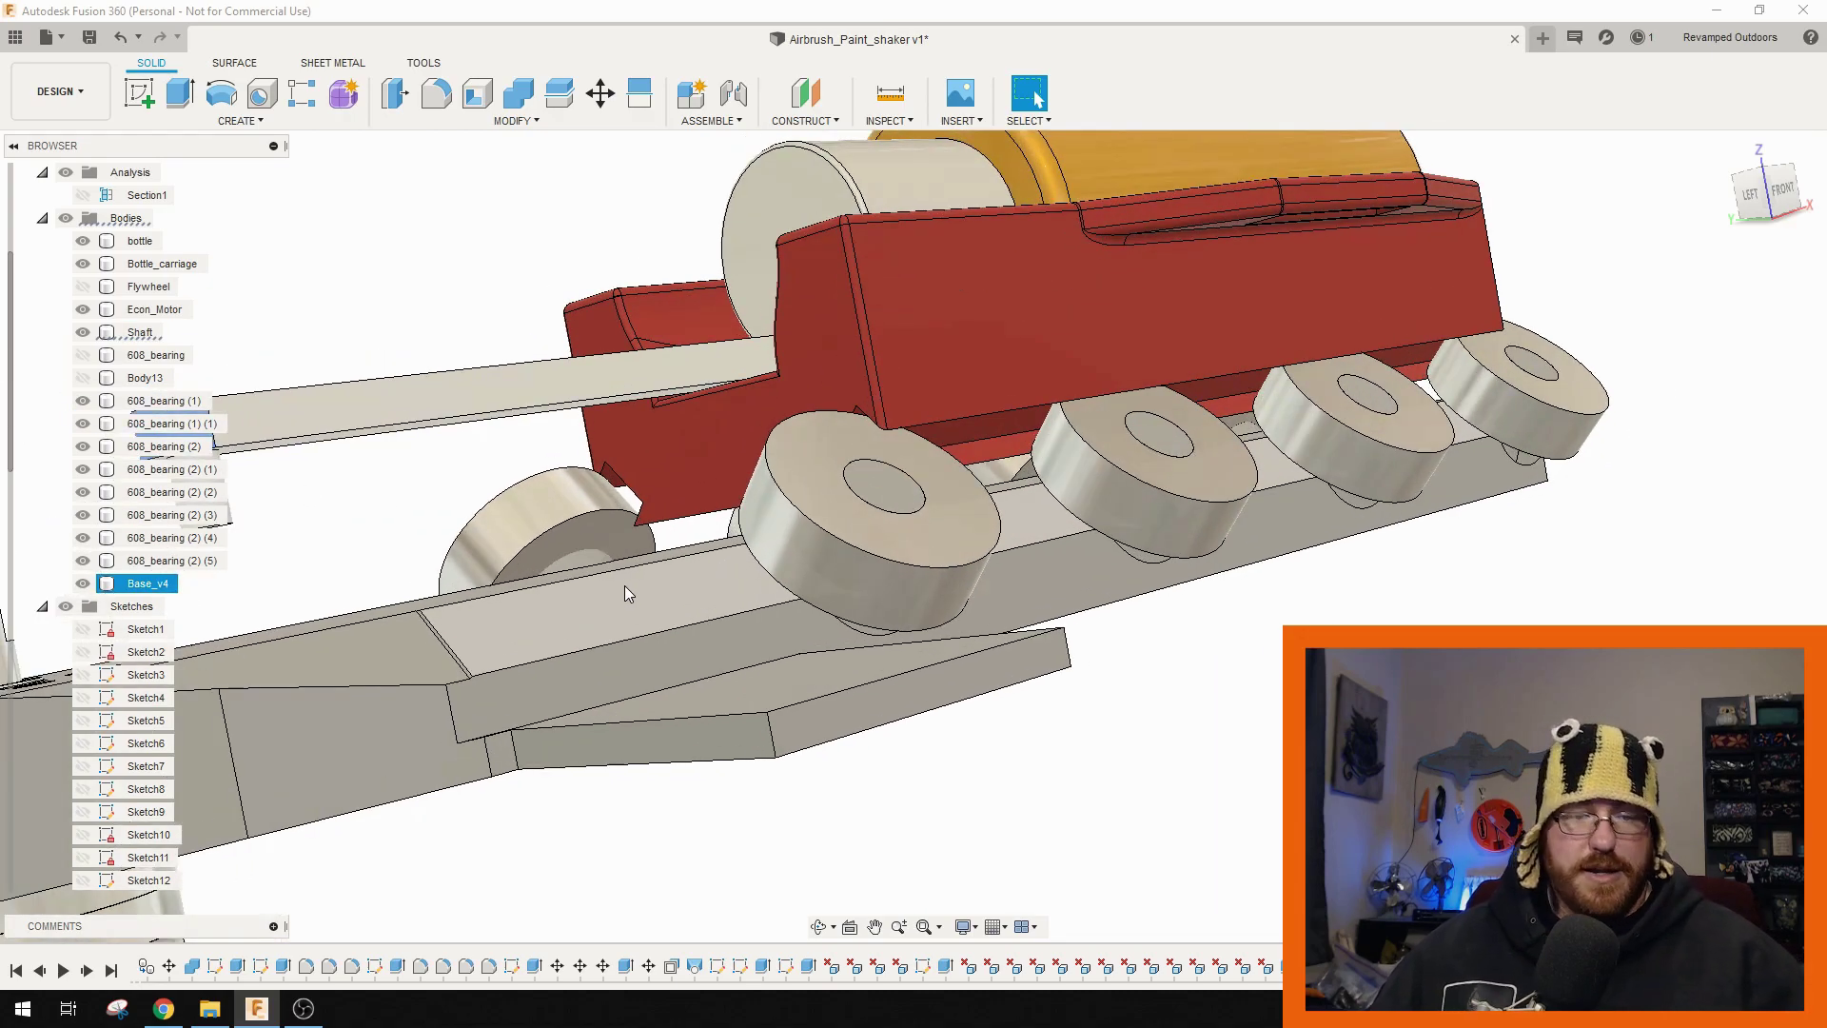
pyautogui.scroll(3, 618, 574)
pyautogui.keyDown('shift'); pyautogui.moveTo(618, 575); pyautogui.dragTo(428, 612, button='middle'); pyautogui.keyUp('shift')
pyautogui.keyDown('shift'); pyautogui.moveTo(596, 544); pyautogui.dragTo(624, 597, button='middle'); pyautogui.keyUp('shift')
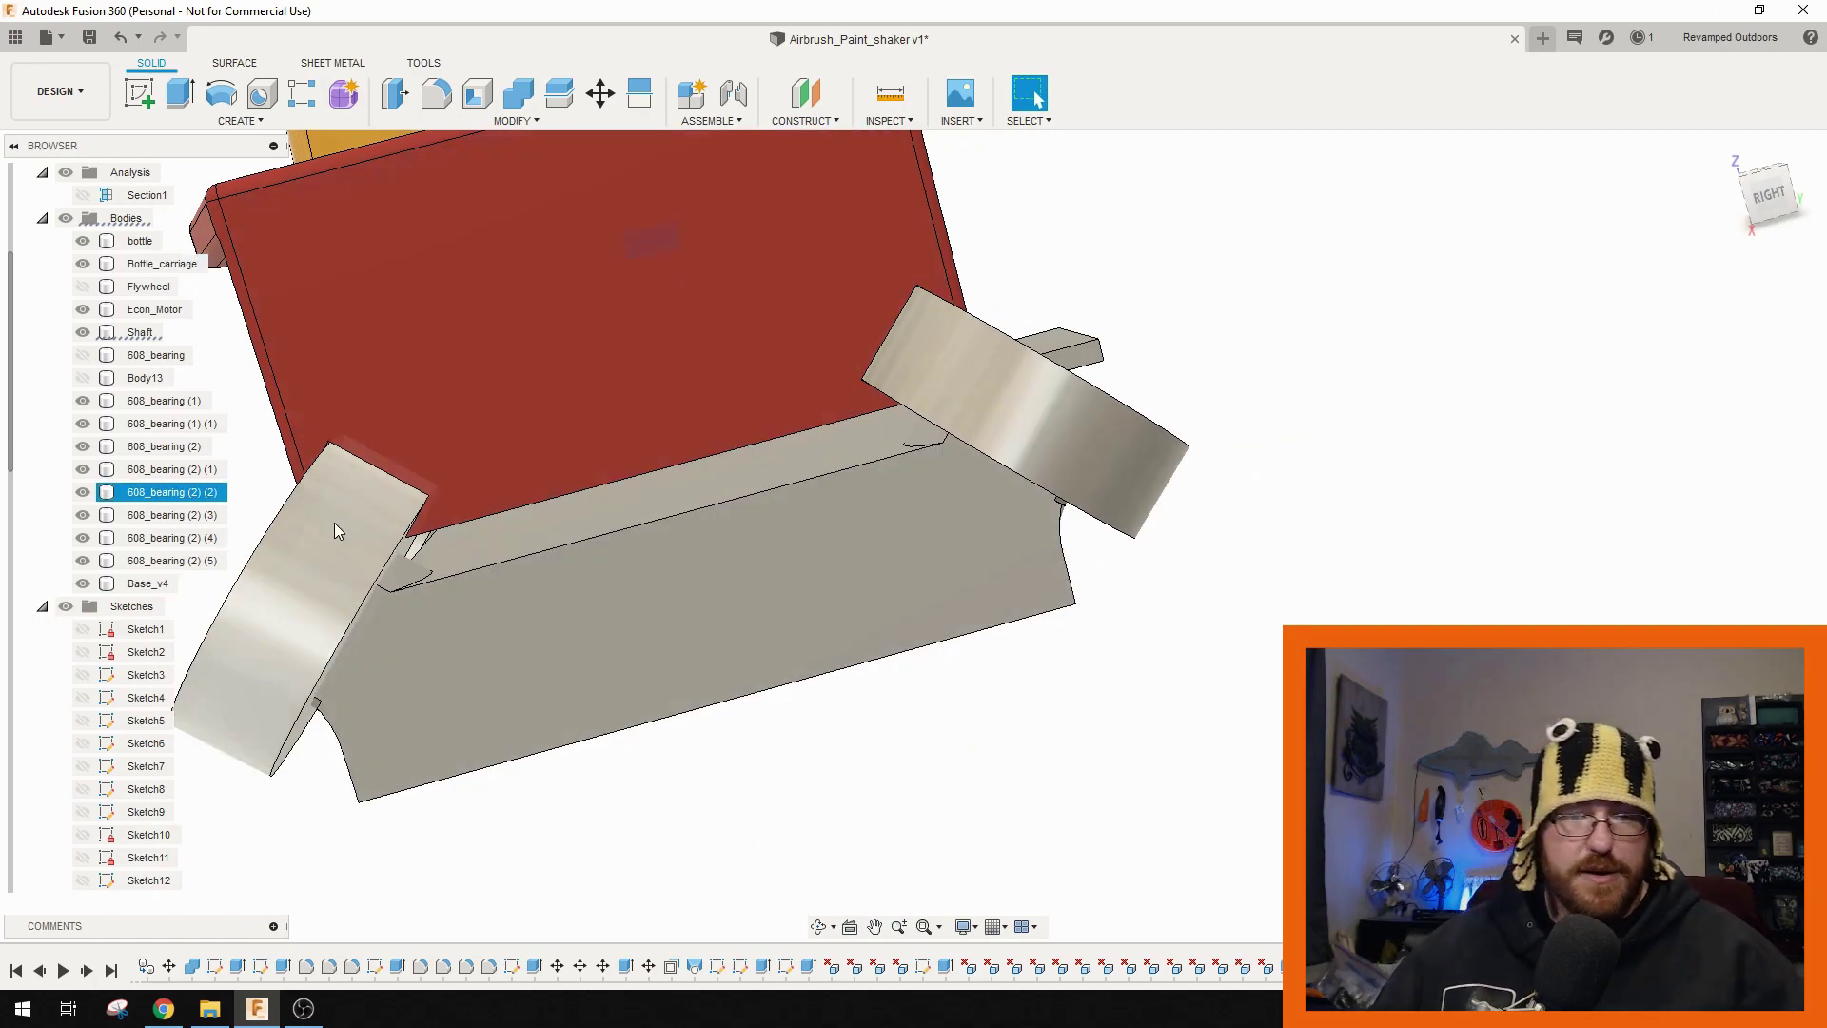
# Switch to the right side view and hide 608_bearing (2) (3), (2) (4) and (2) (5).
pyautogui.click(1765, 203)
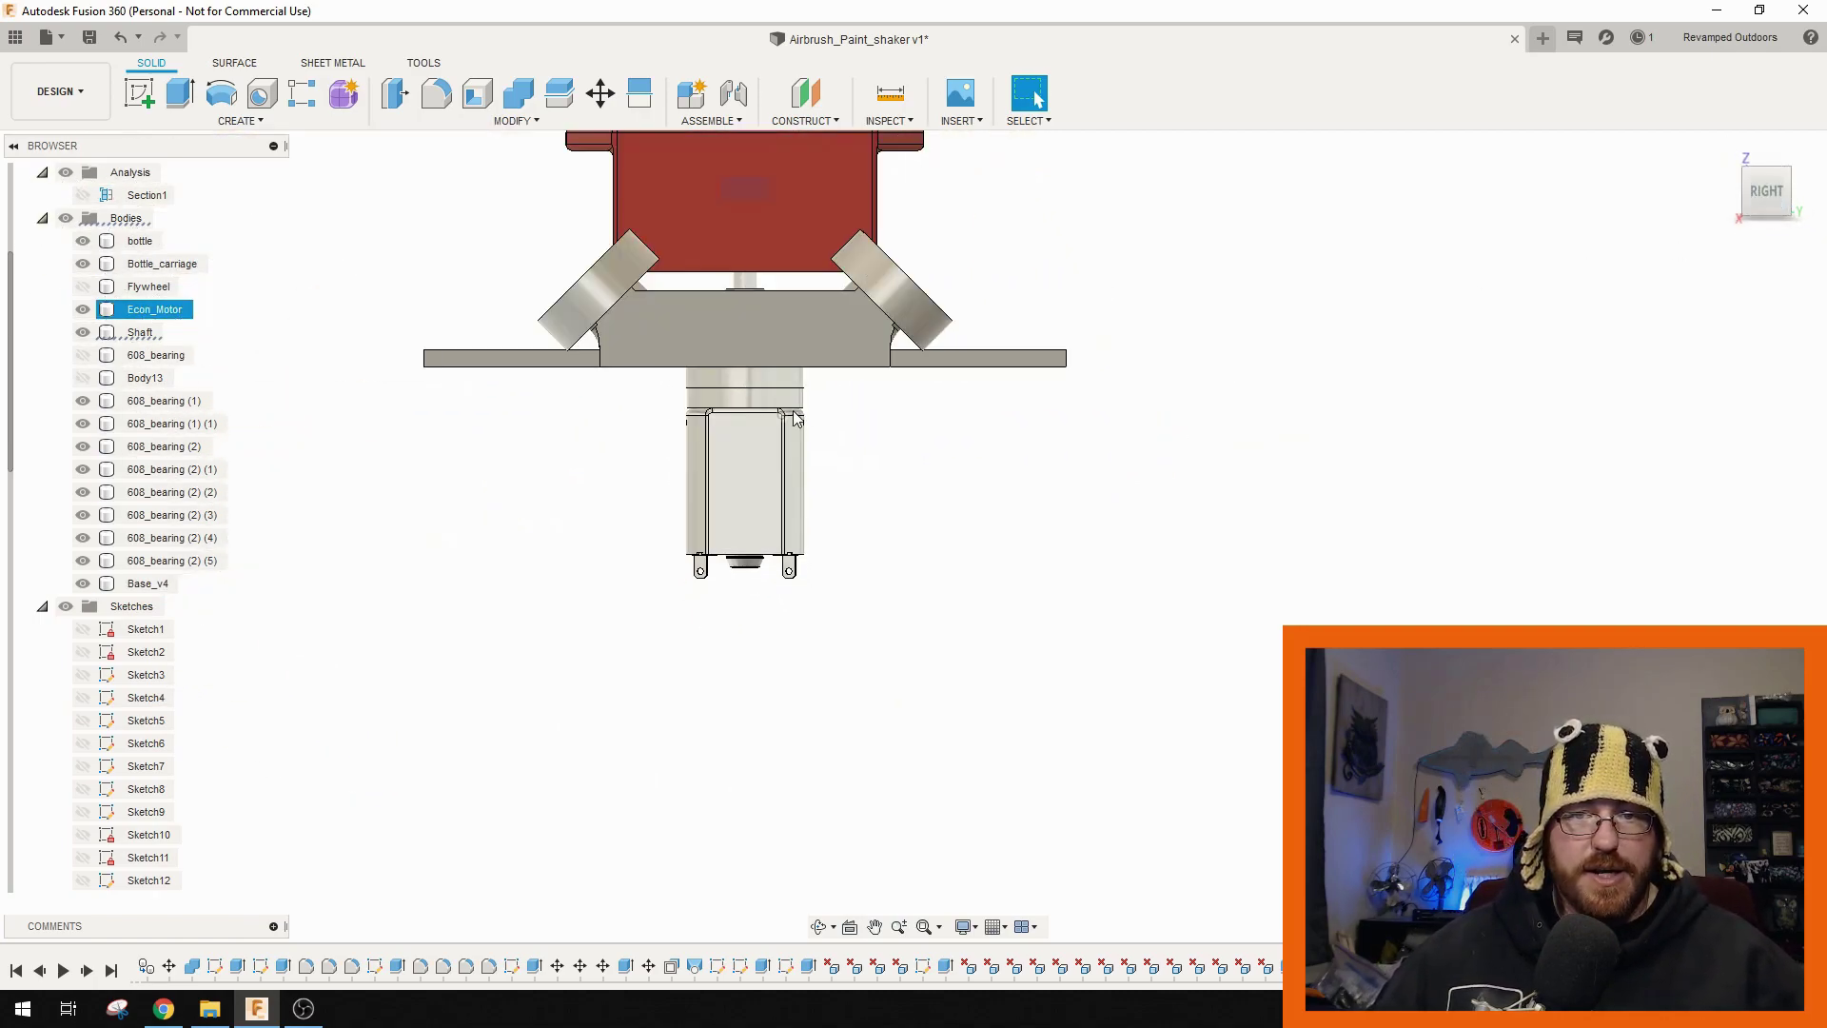
pyautogui.scroll(5, 893, 380)
pyautogui.scroll(3, 892, 360)
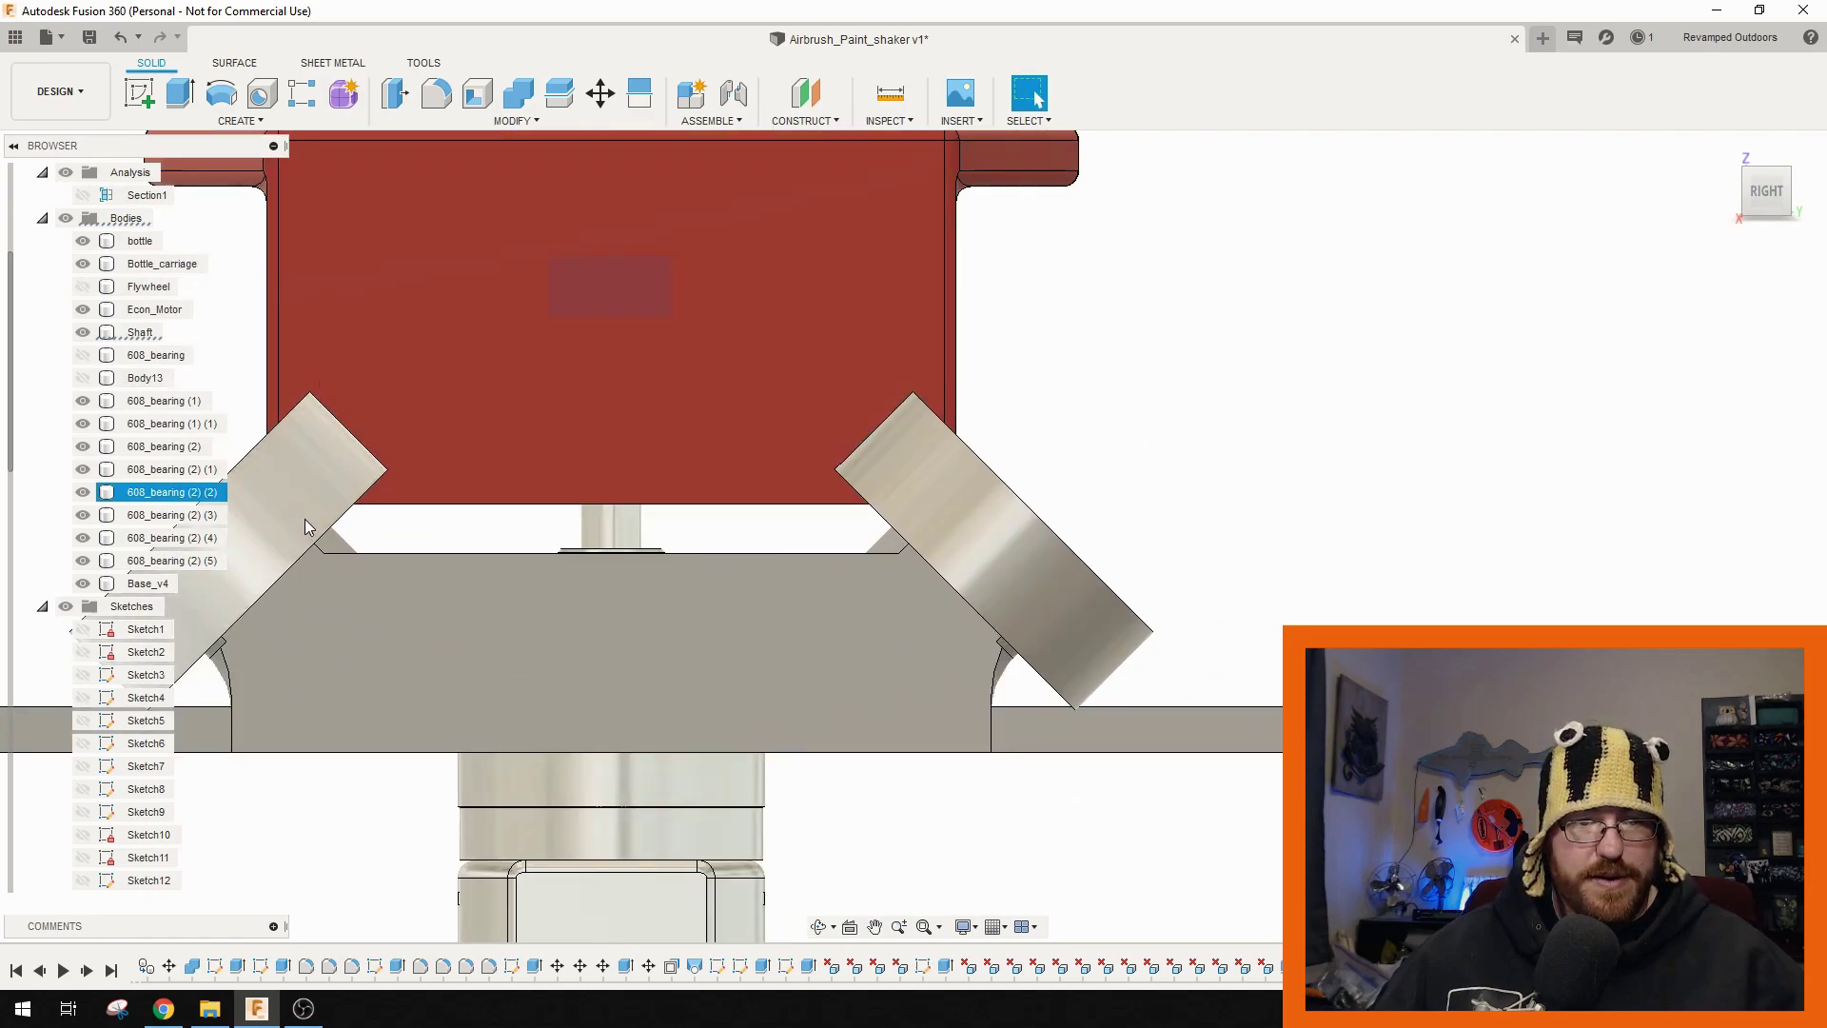
pyautogui.click(94, 492)
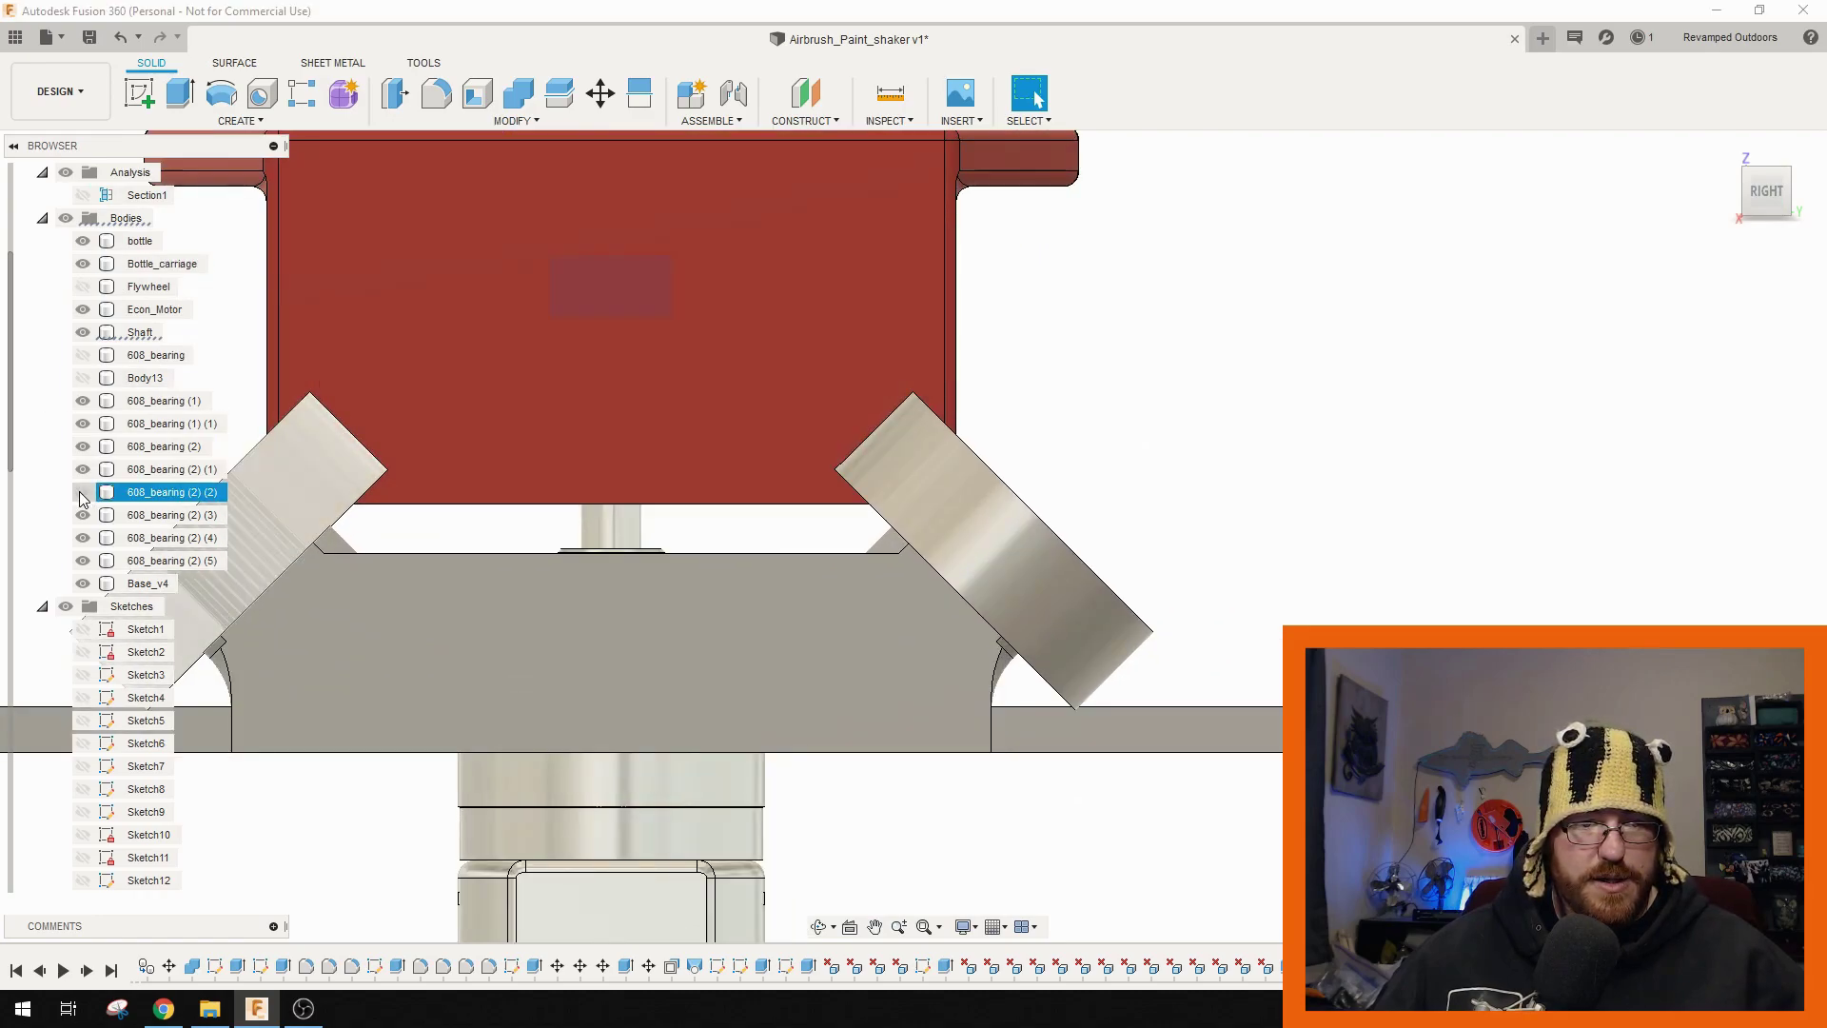
pyautogui.click(83, 515)
pyautogui.click(83, 537)
pyautogui.click(83, 560)
pyautogui.click(83, 583)
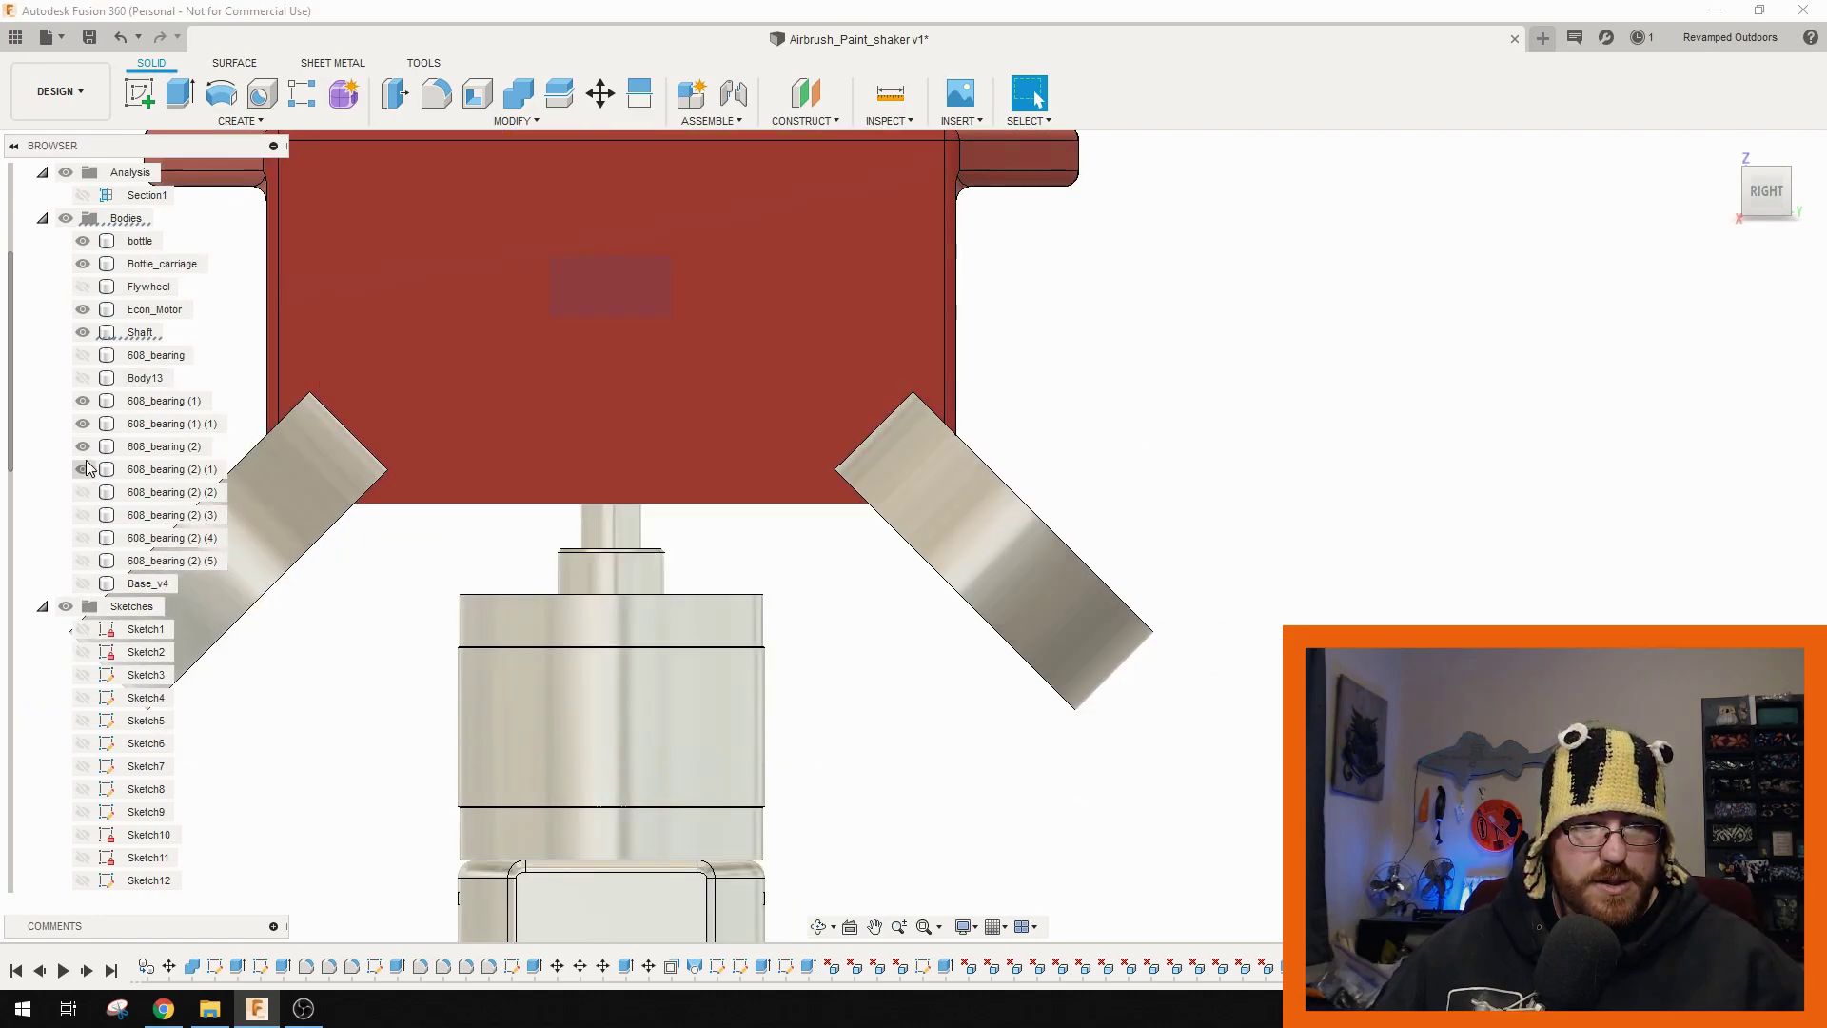
pyautogui.click(83, 583)
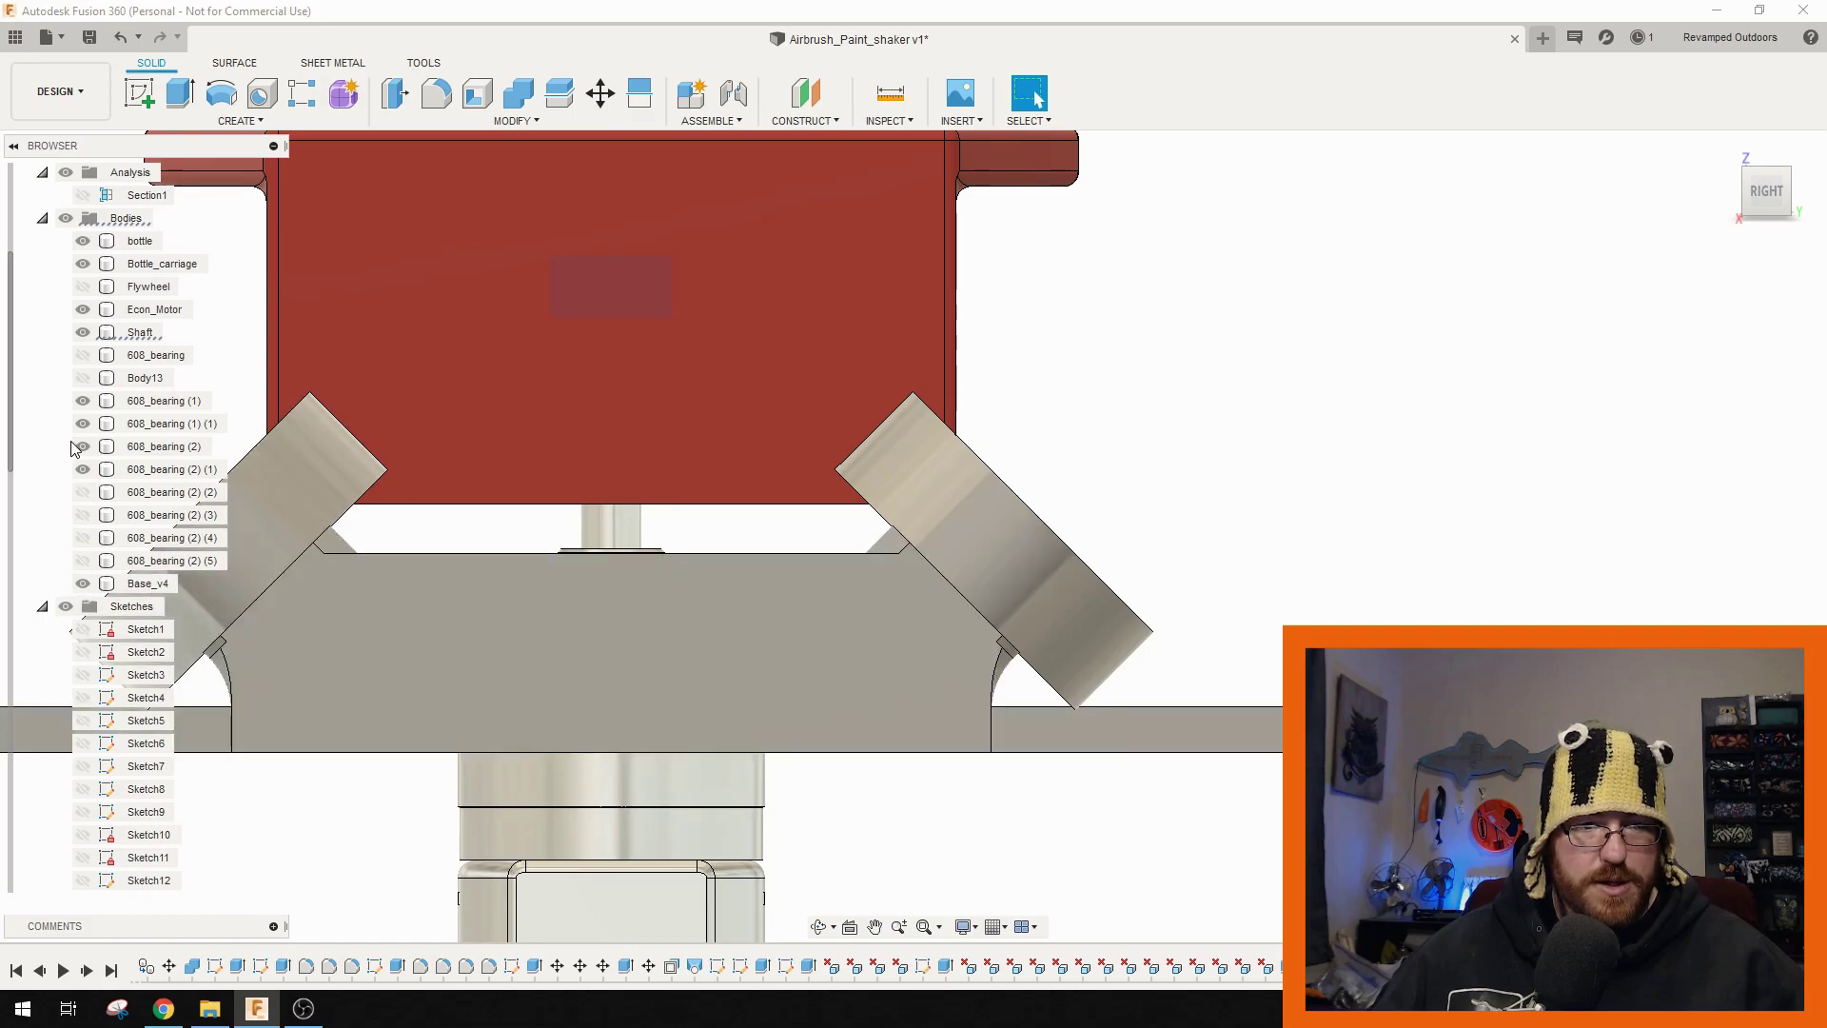
# Hide 608_bearing (1), (1) (1) and (2), then select and deselect Bottle_carriage.
pyautogui.click(83, 446)
pyautogui.click(83, 401)
pyautogui.click(83, 424)
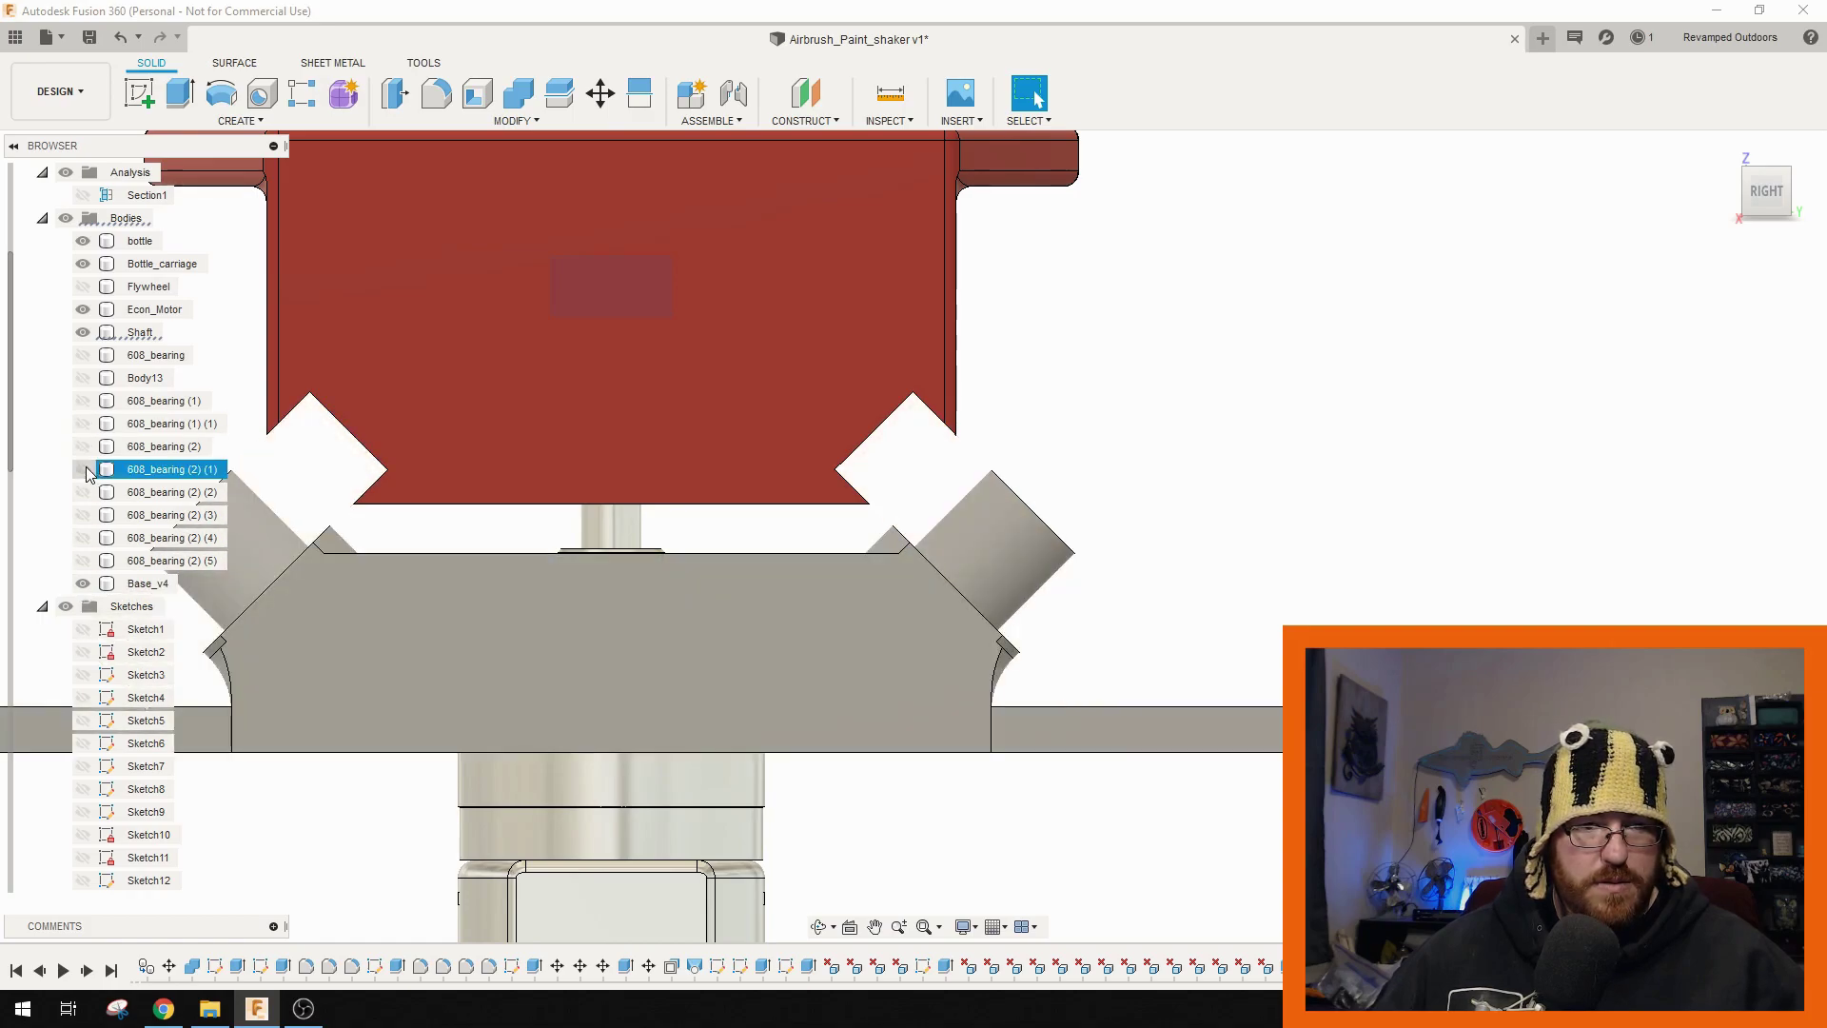
pyautogui.click(82, 469)
pyautogui.moveTo(958, 516); pyautogui.dragTo(1105, 493, button='middle')
pyautogui.click(693, 454)
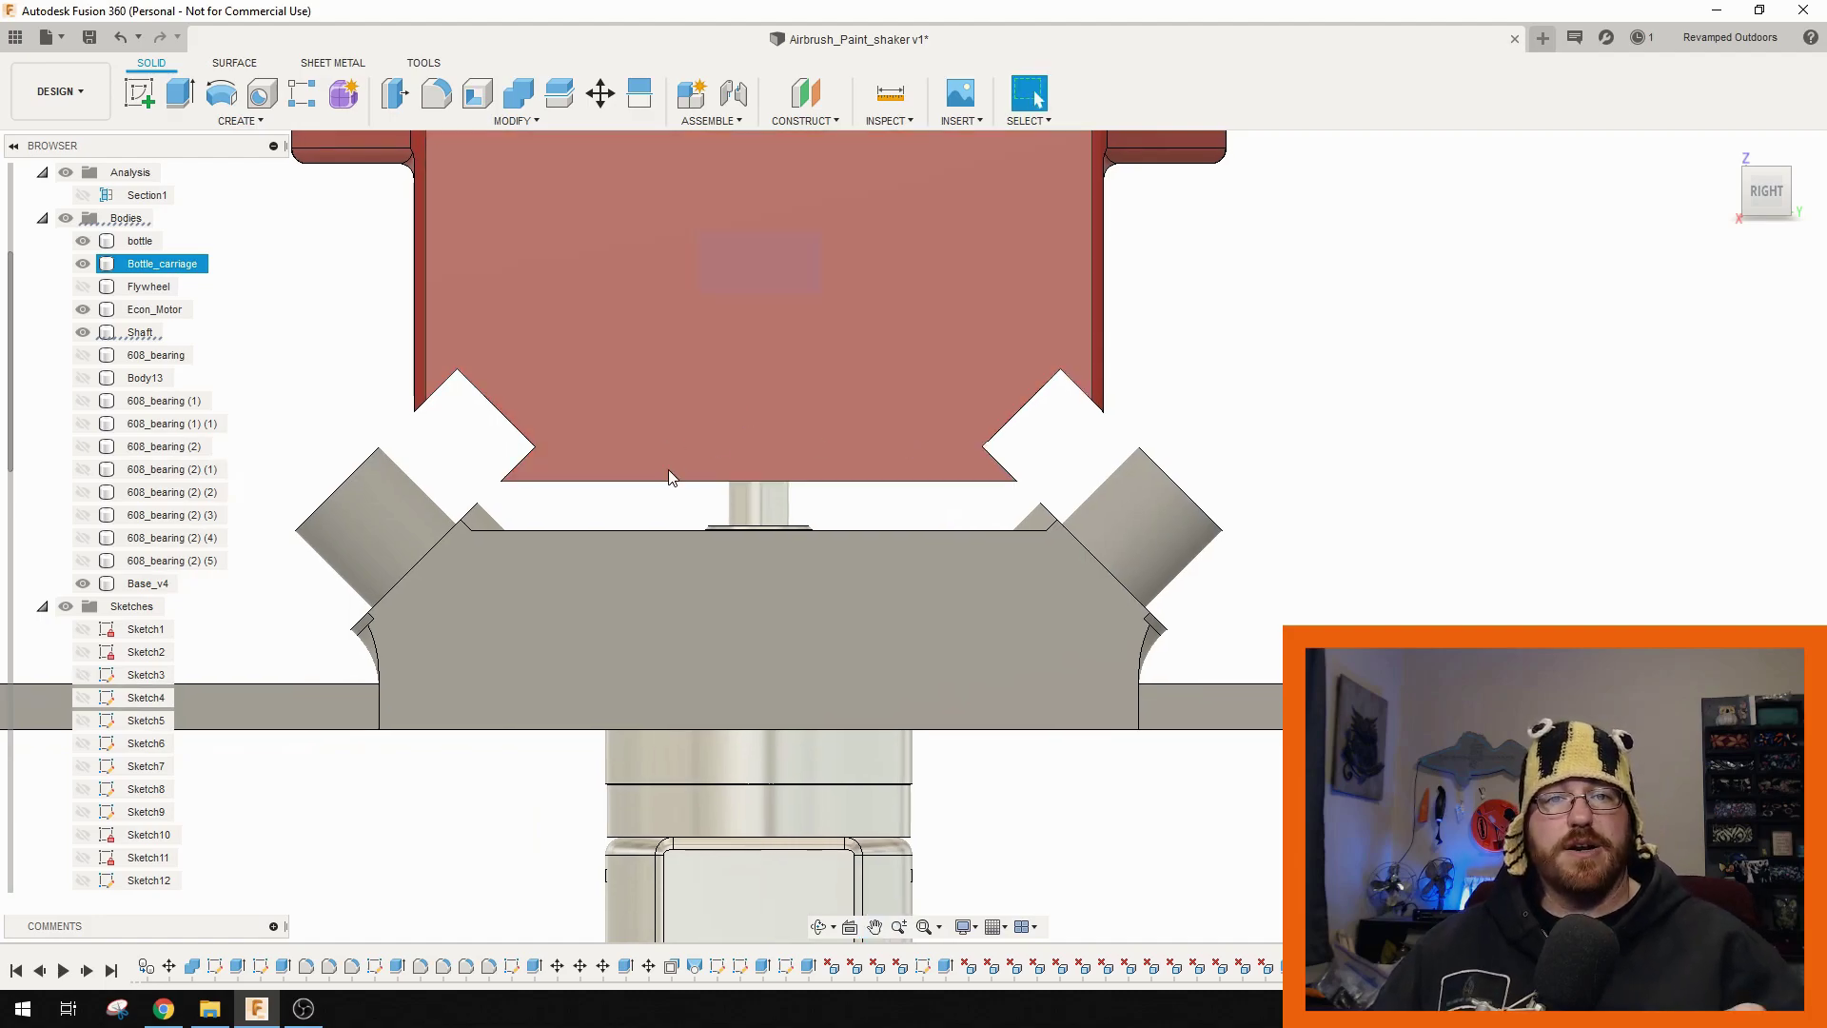
pyautogui.click(451, 447)
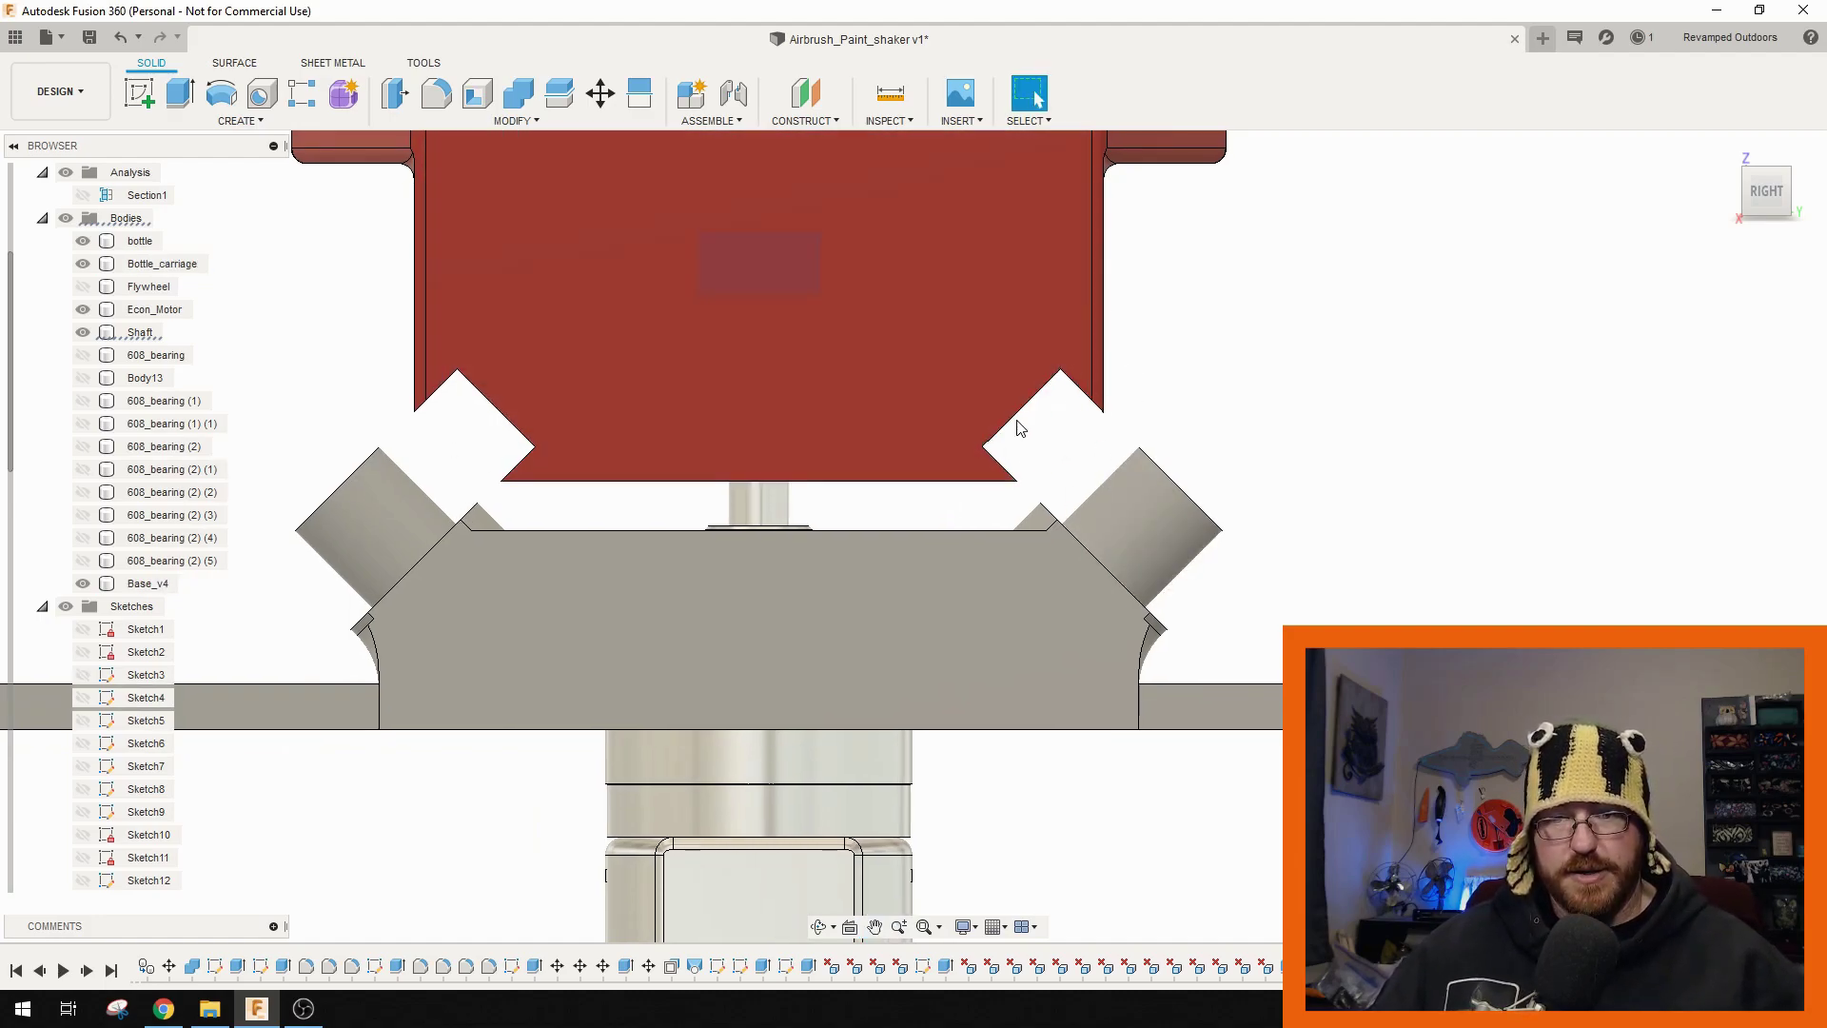
# Briefly show and re-hide 608_bearing (2) (5), then select and clear Bottle_carriage.
pyautogui.click(82, 560)
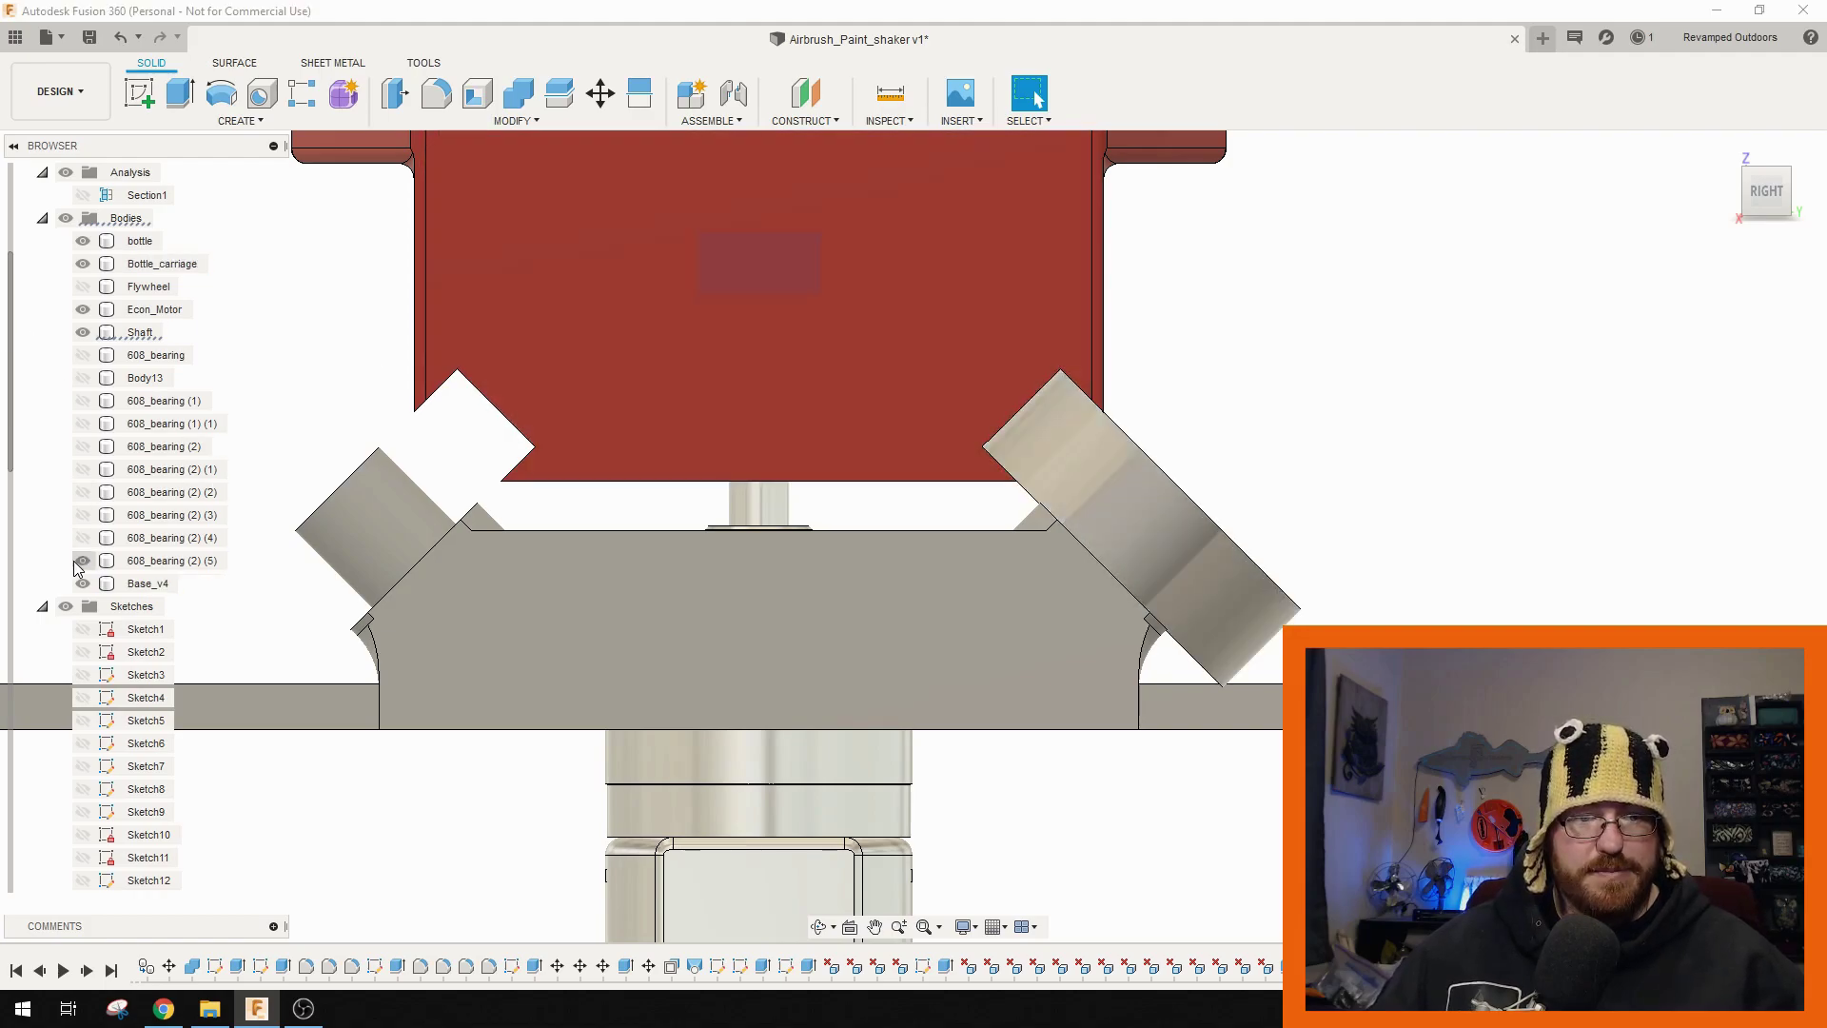
pyautogui.click(82, 560)
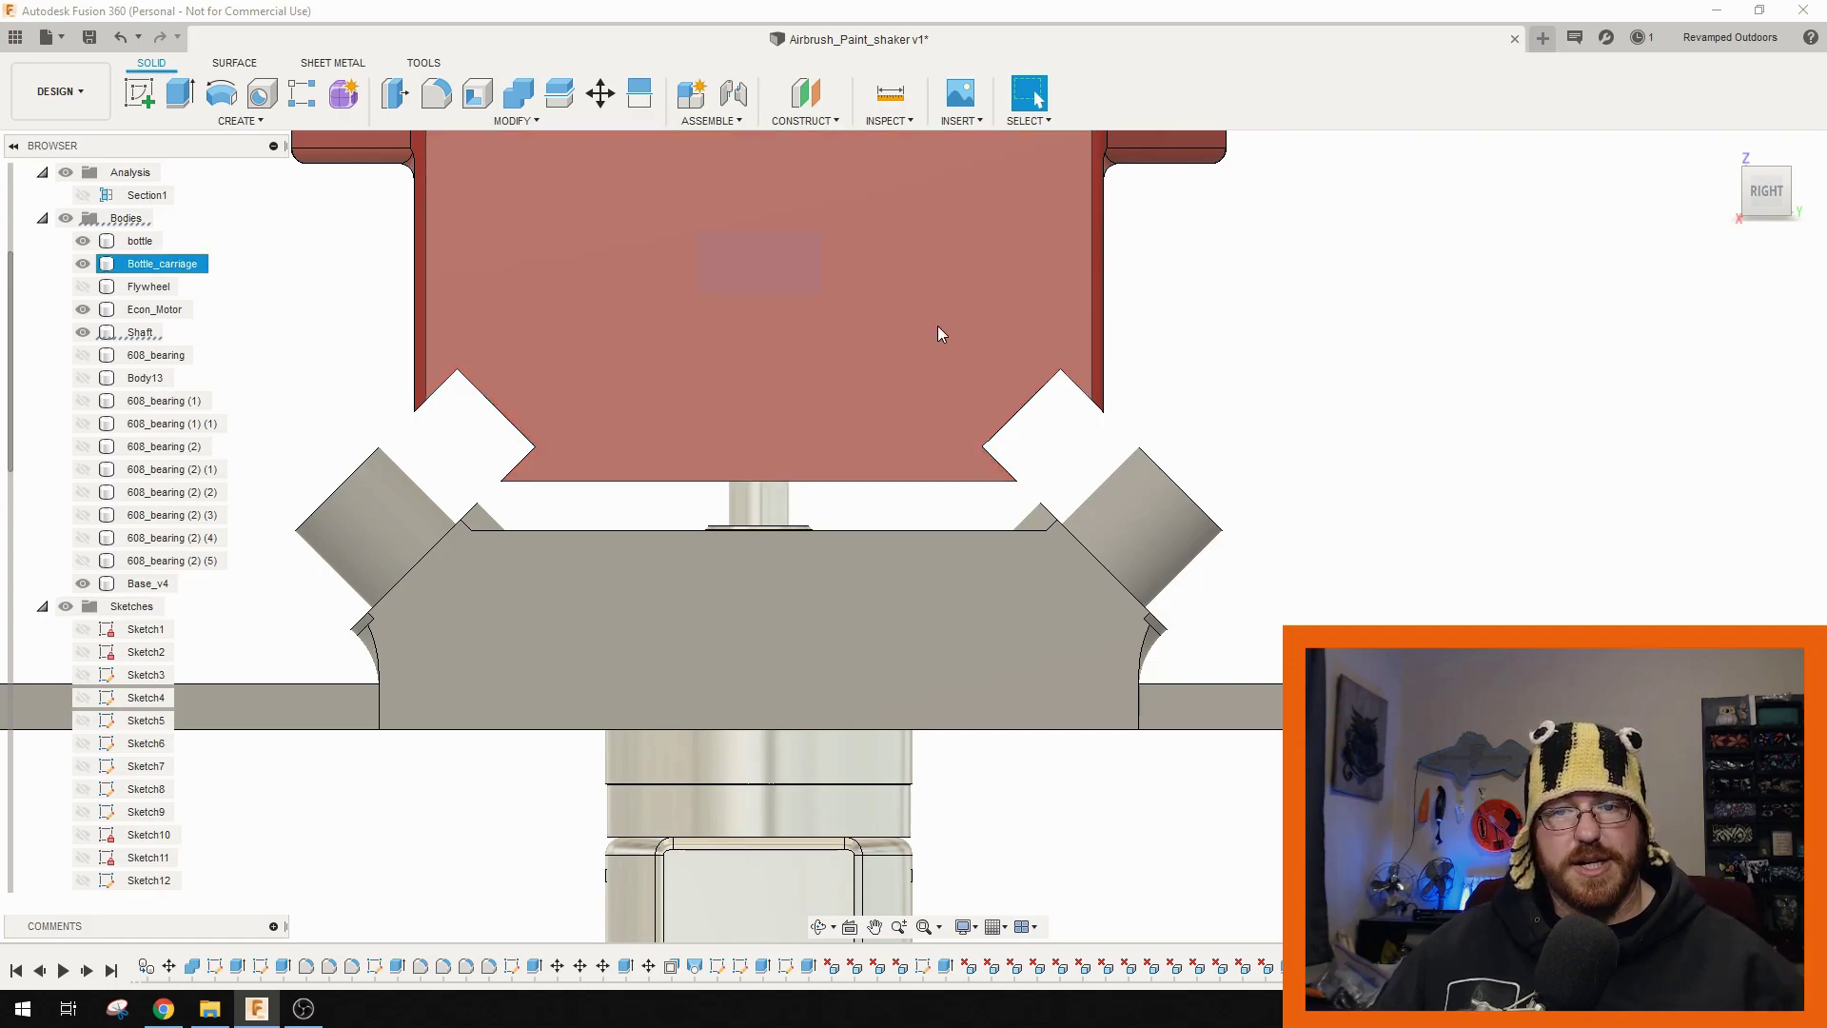
pyautogui.click(1013, 421)
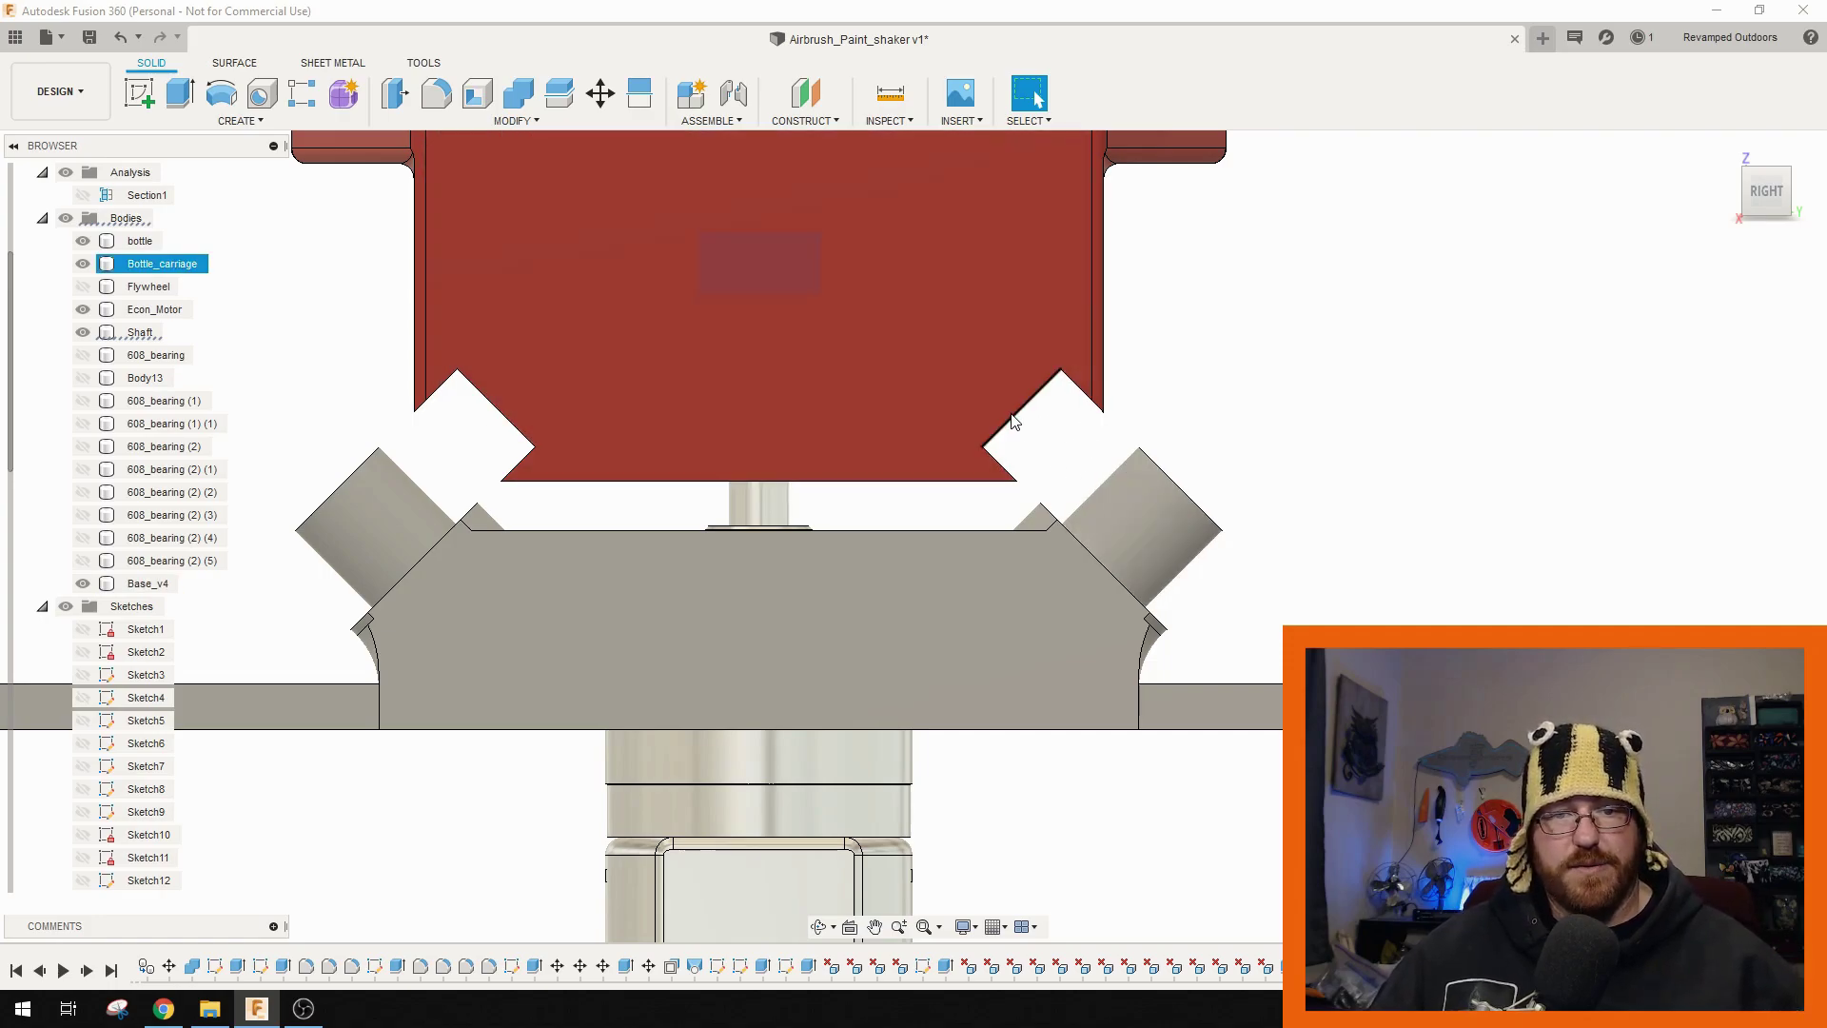
pyautogui.click(1006, 489)
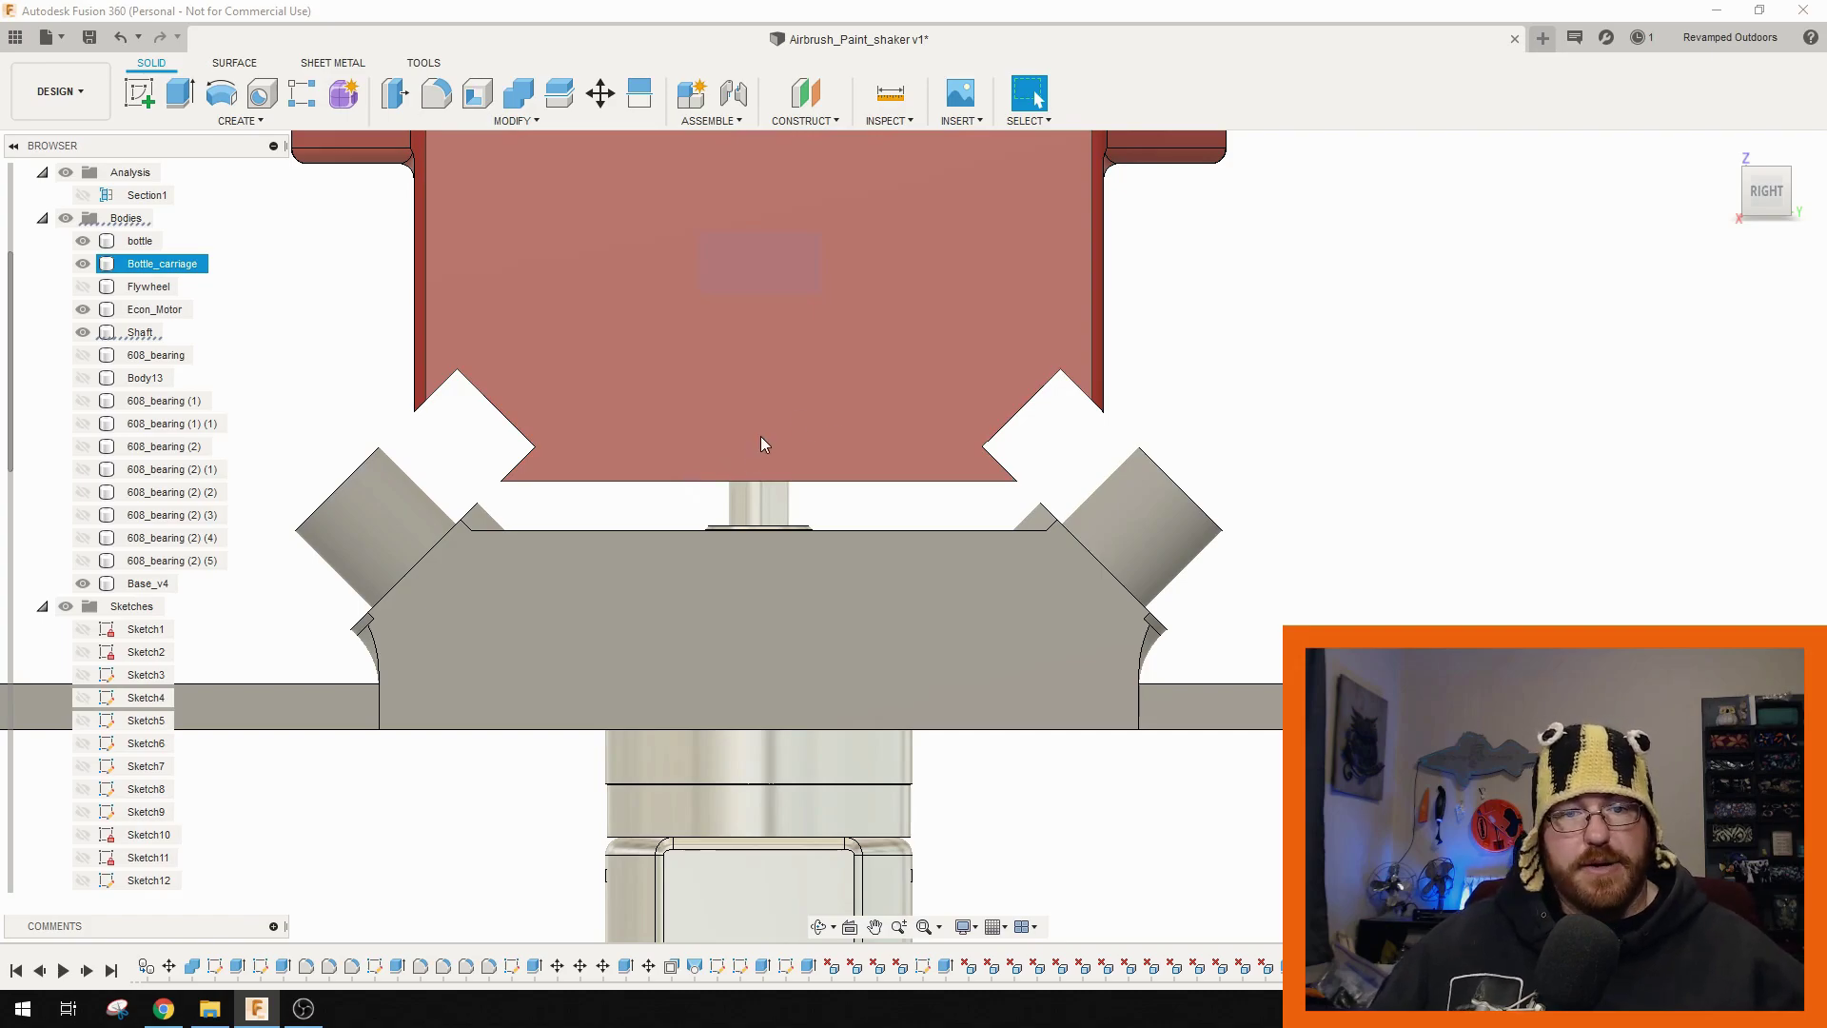
# Hide the bottle body and orbit to view the empty carriage from the front.
pyautogui.scroll(-3, 758, 439)
pyautogui.keyDown('shift'); pyautogui.moveTo(591, 427); pyautogui.dragTo(574, 522, button='middle'); pyautogui.keyUp('shift')
pyautogui.keyDown('shift'); pyautogui.moveTo(609, 457); pyautogui.dragTo(671, 469, button='middle'); pyautogui.keyUp('shift')
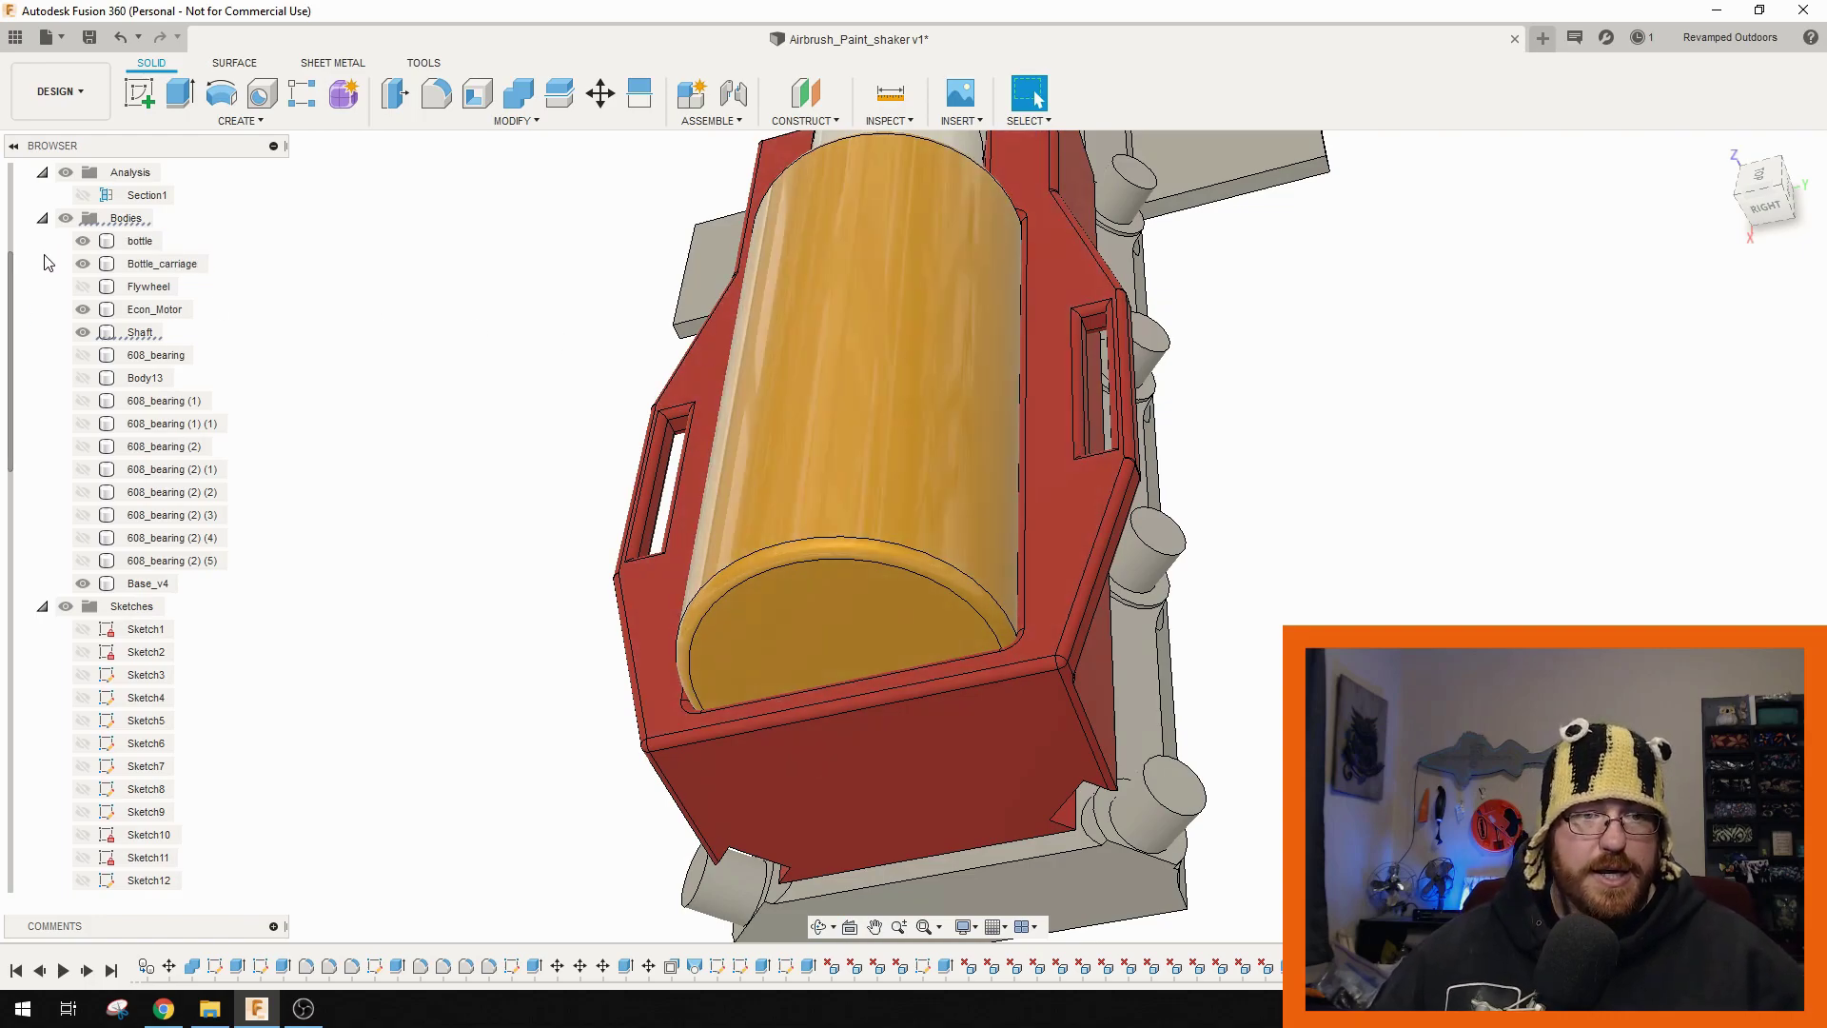
pyautogui.click(92, 263)
pyautogui.click(83, 264)
pyautogui.click(82, 241)
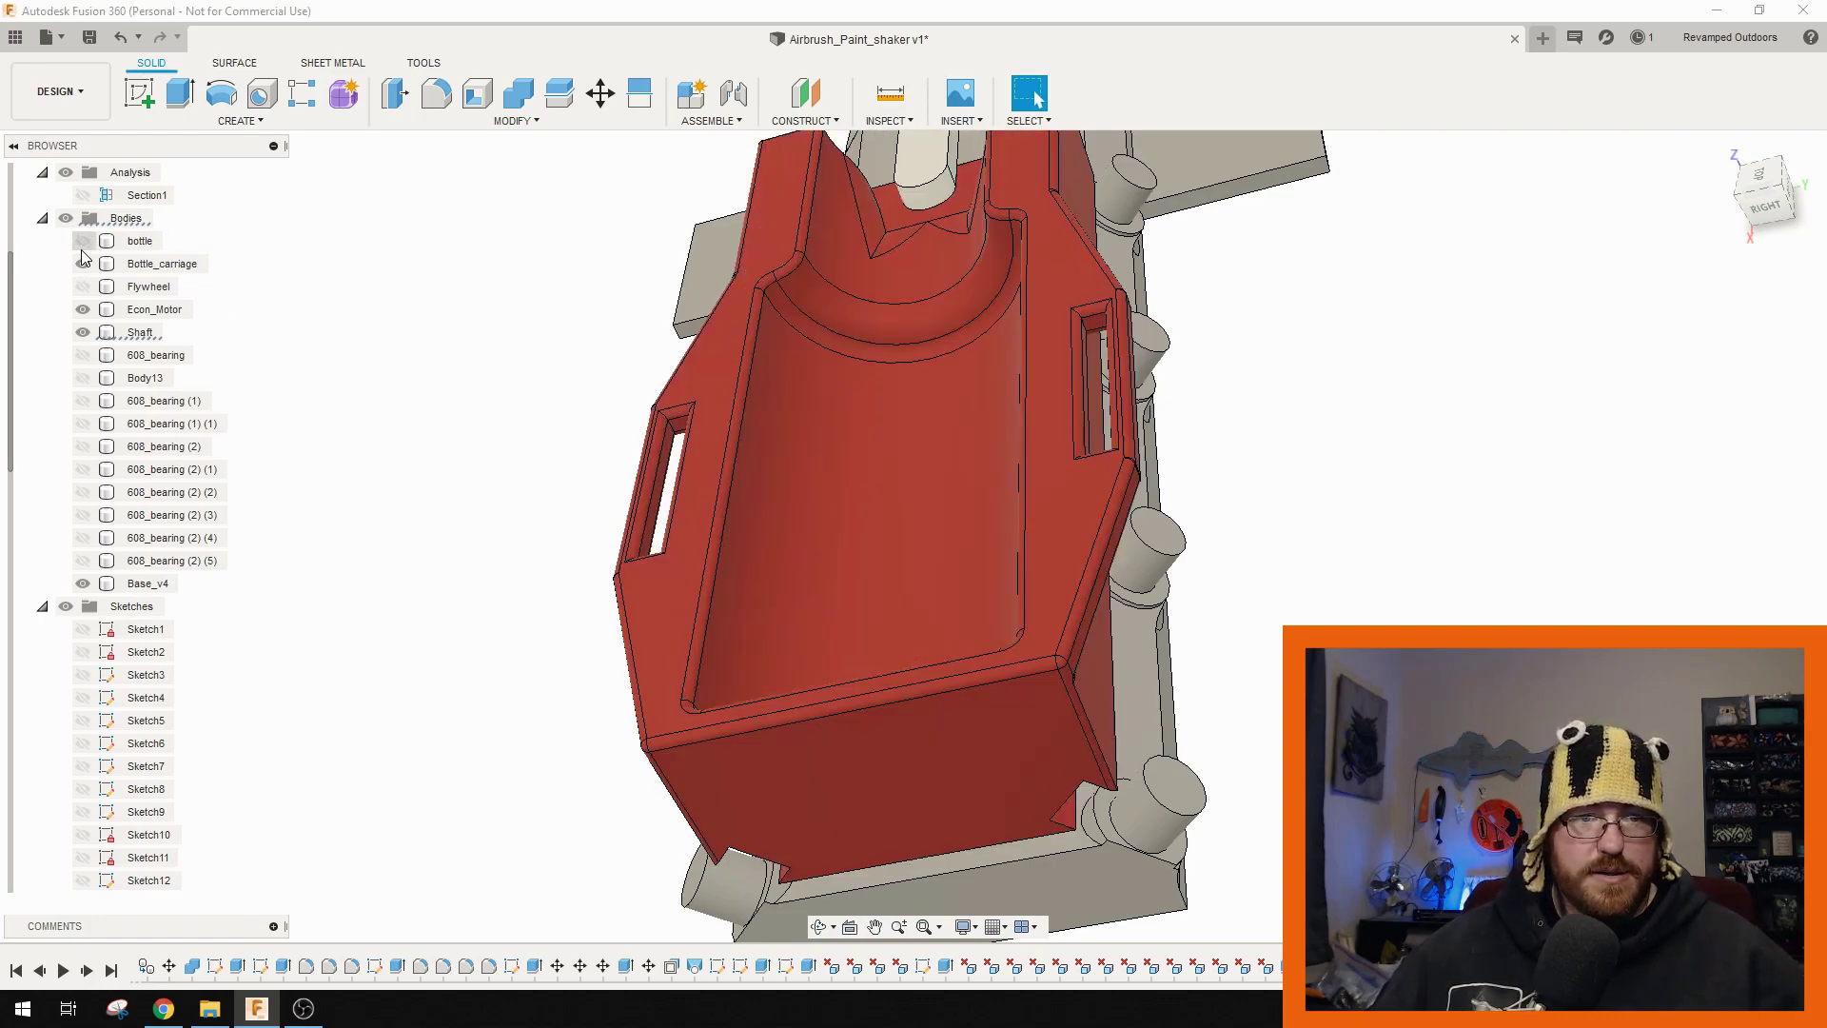
pyautogui.keyDown('shift'); pyautogui.moveTo(919, 557); pyautogui.dragTo(906, 278, button='middle'); pyautogui.keyUp('shift')
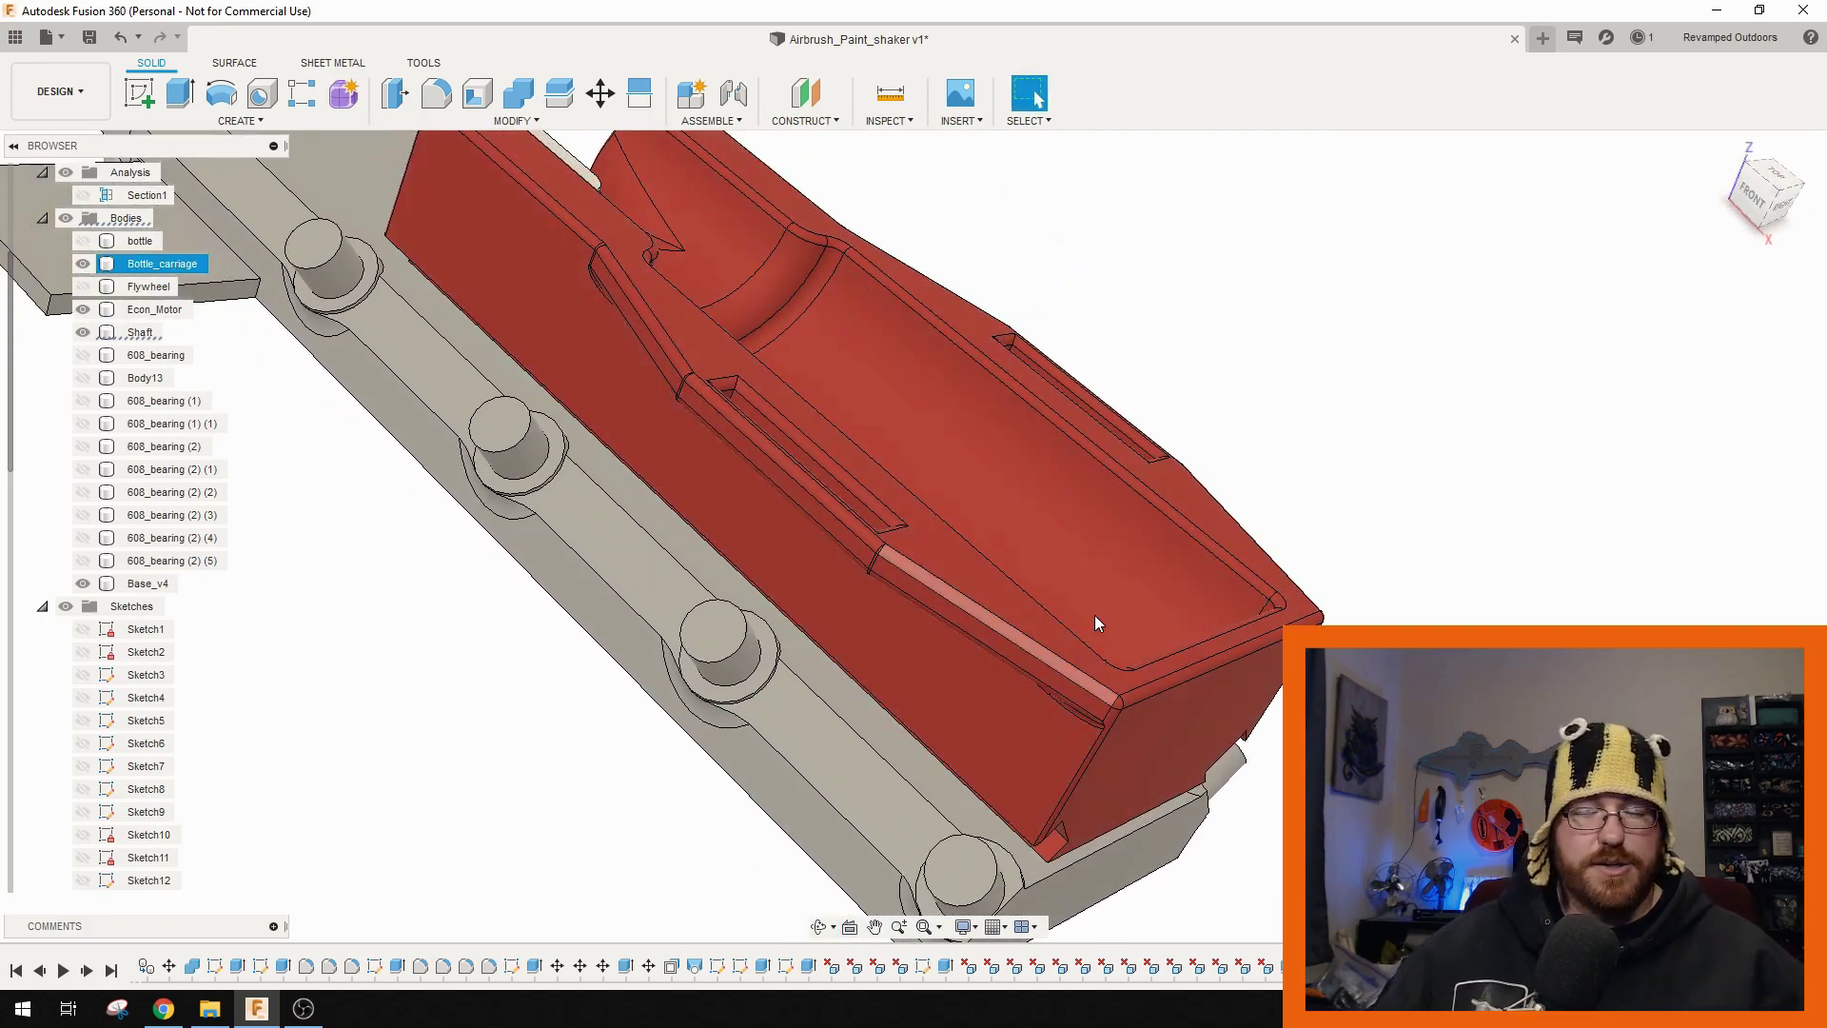
# Show the bottle again, check its context options, then hide it again.
pyautogui.click(84, 241)
pyautogui.rightClick(83, 242)
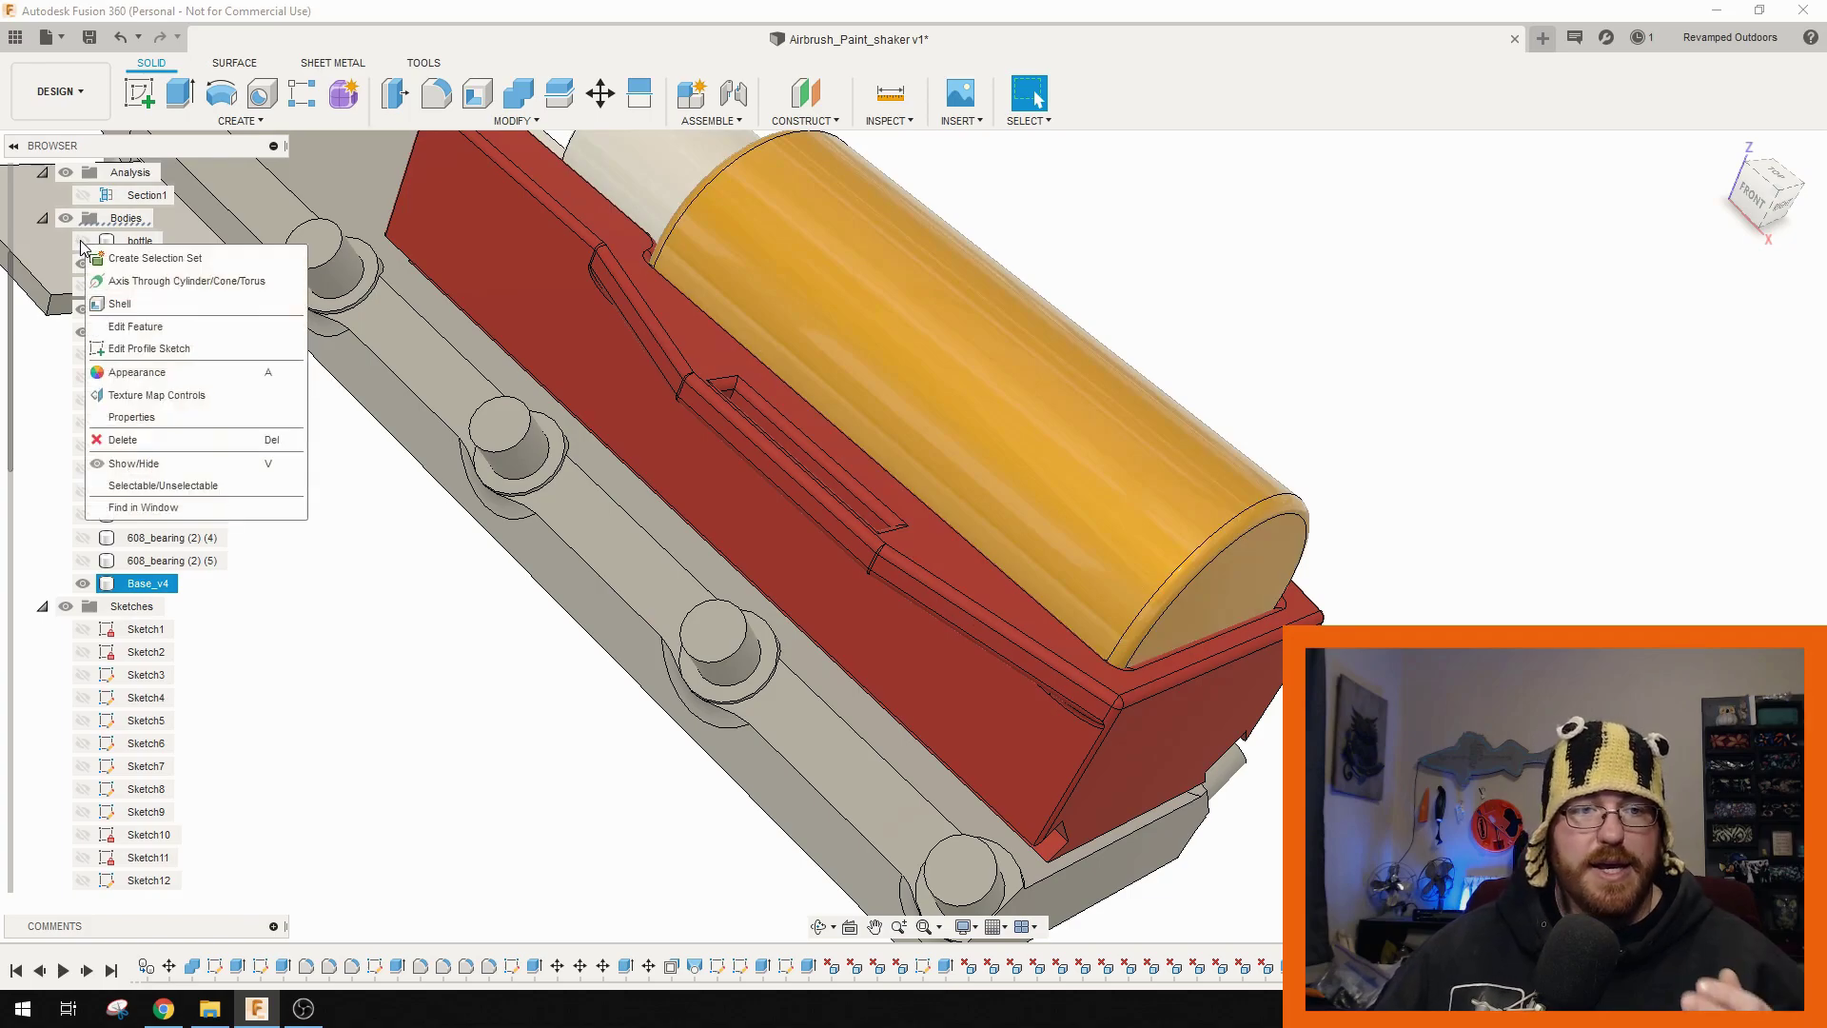
pyautogui.click(162, 262)
pyautogui.click(83, 241)
# Select Bottle_carriage and orbit around it down to the base plate and crank arm.
pyautogui.click(936, 339)
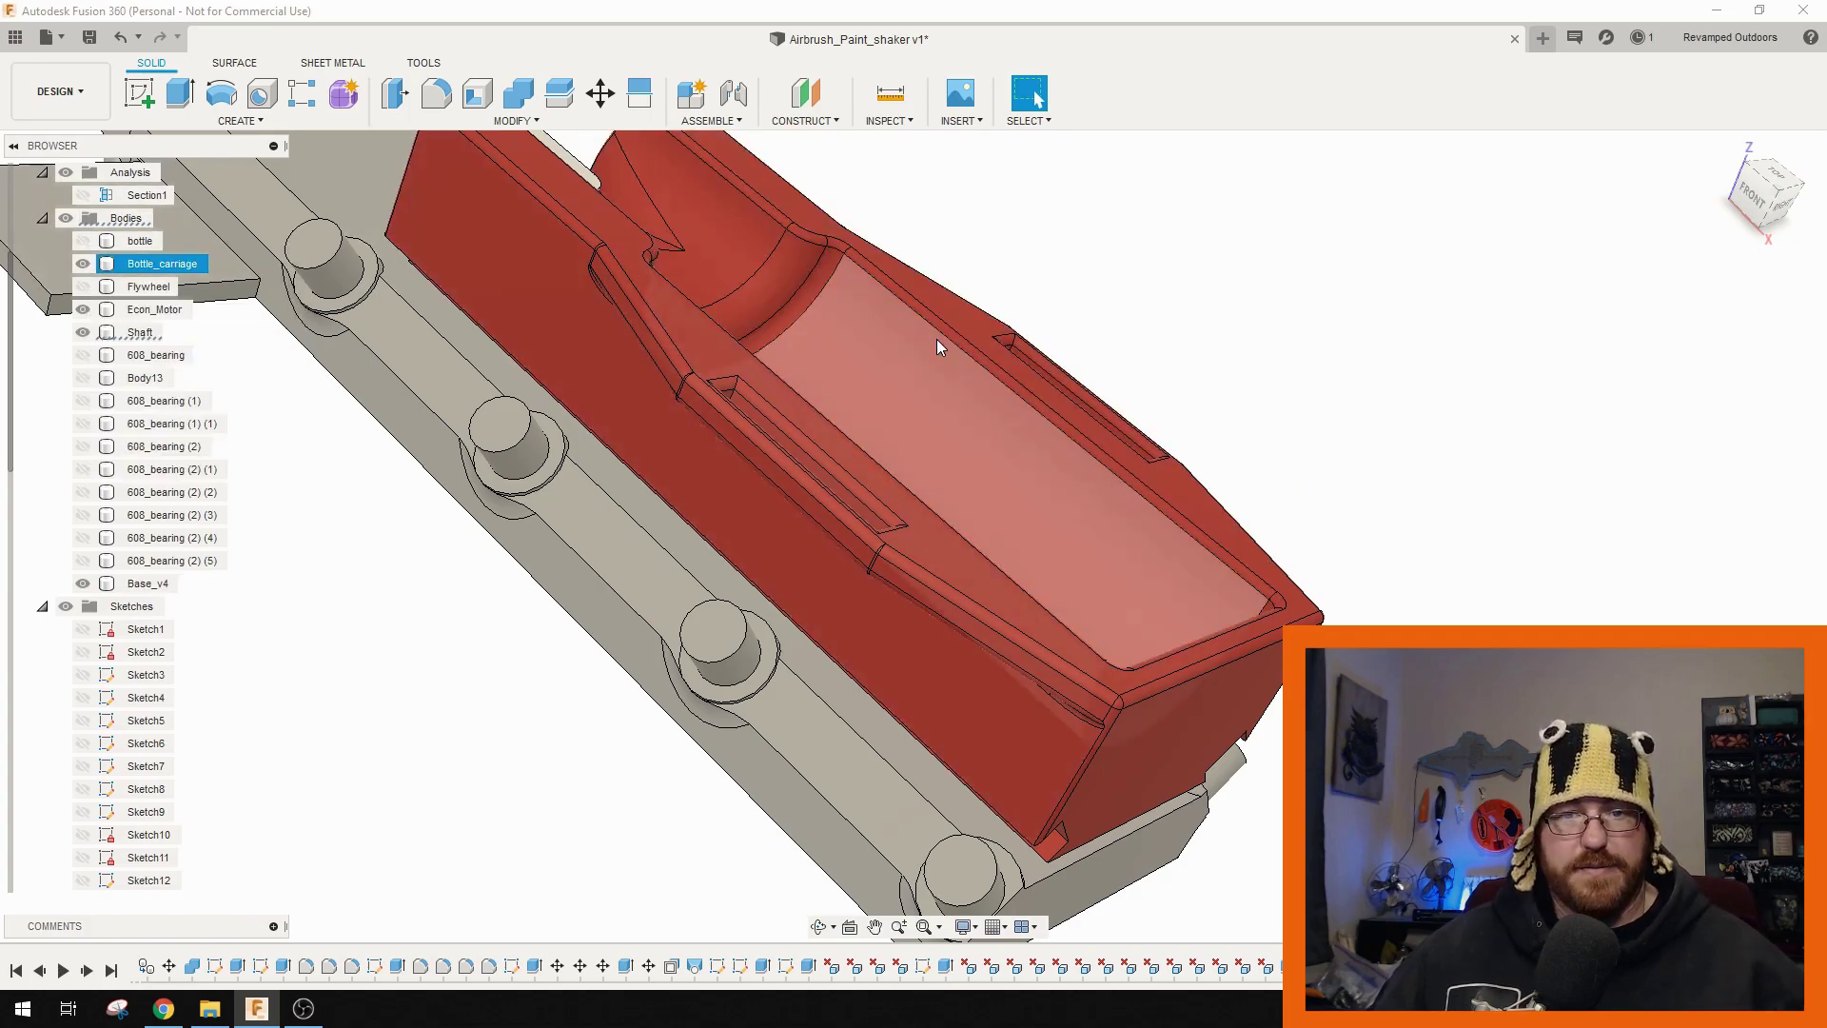
pyautogui.keyDown('shift'); pyautogui.moveTo(968, 339); pyautogui.dragTo(875, 409, button='middle'); pyautogui.keyUp('shift')
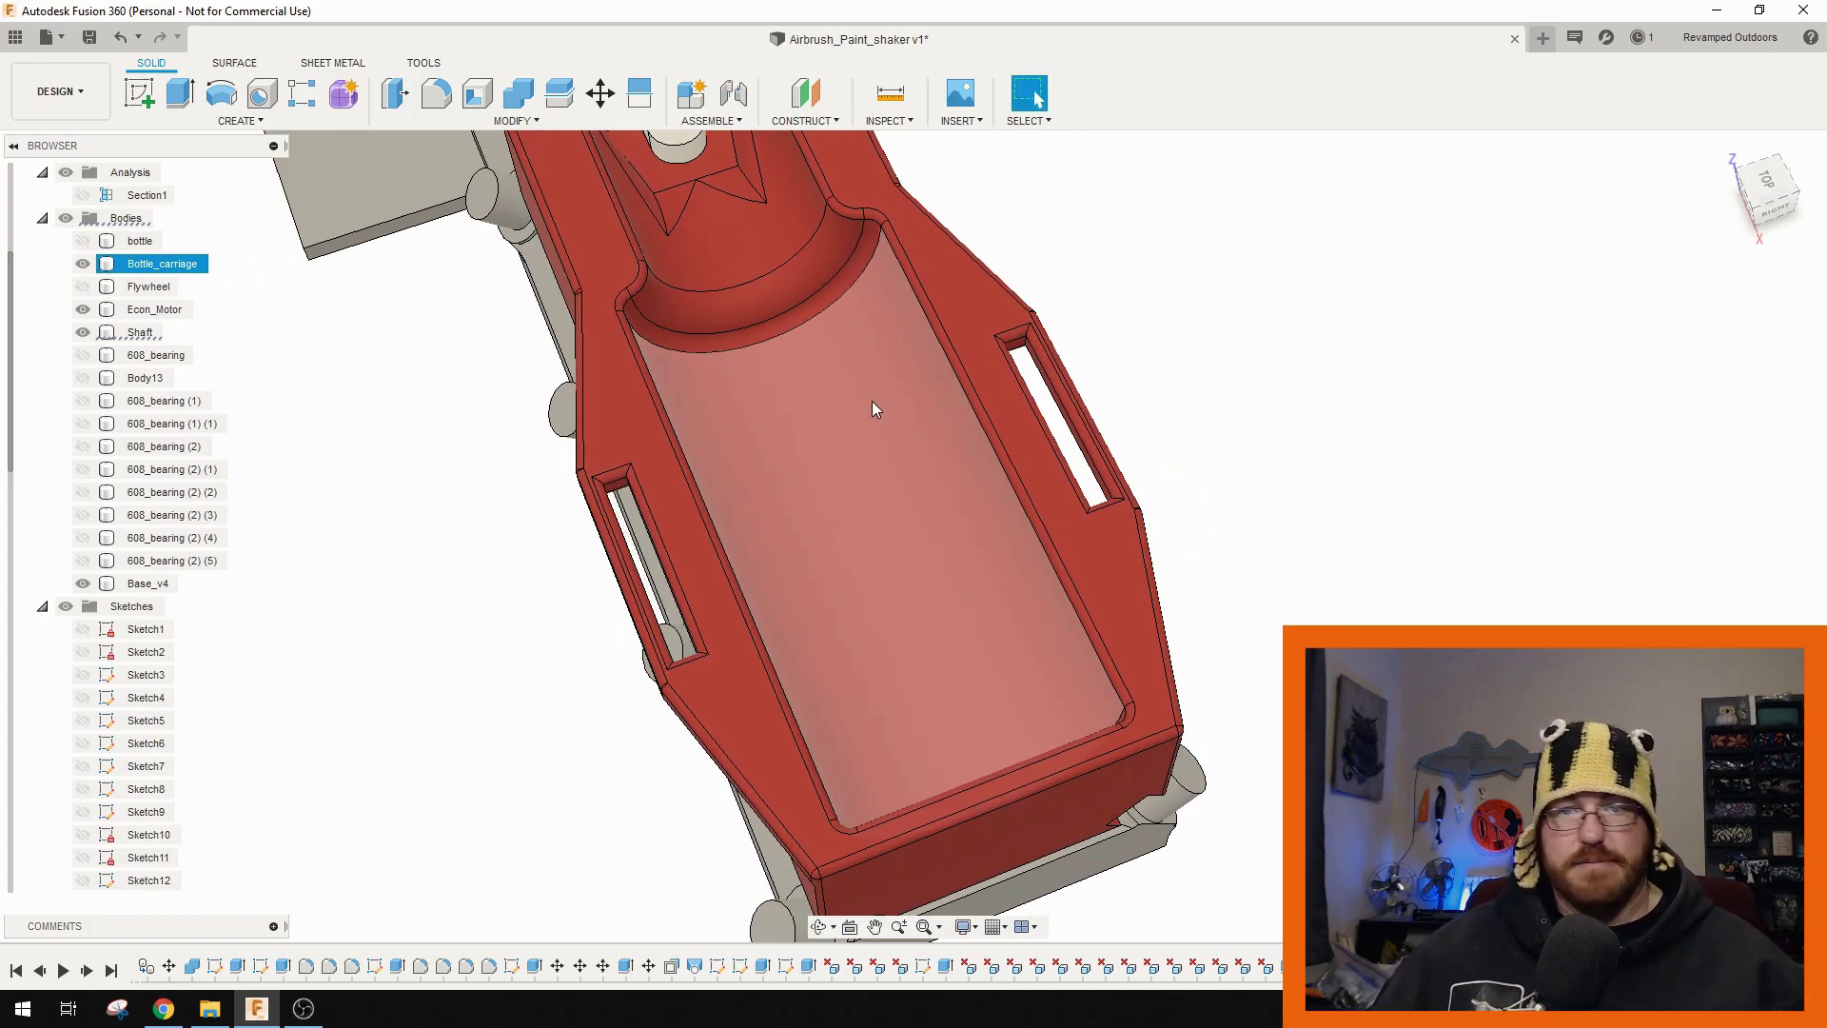
pyautogui.scroll(-2, 744, 477)
pyautogui.keyDown('shift'); pyautogui.moveTo(744, 477); pyautogui.dragTo(972, 402, button='middle'); pyautogui.keyUp('shift')
pyautogui.scroll(3, 704, 505)
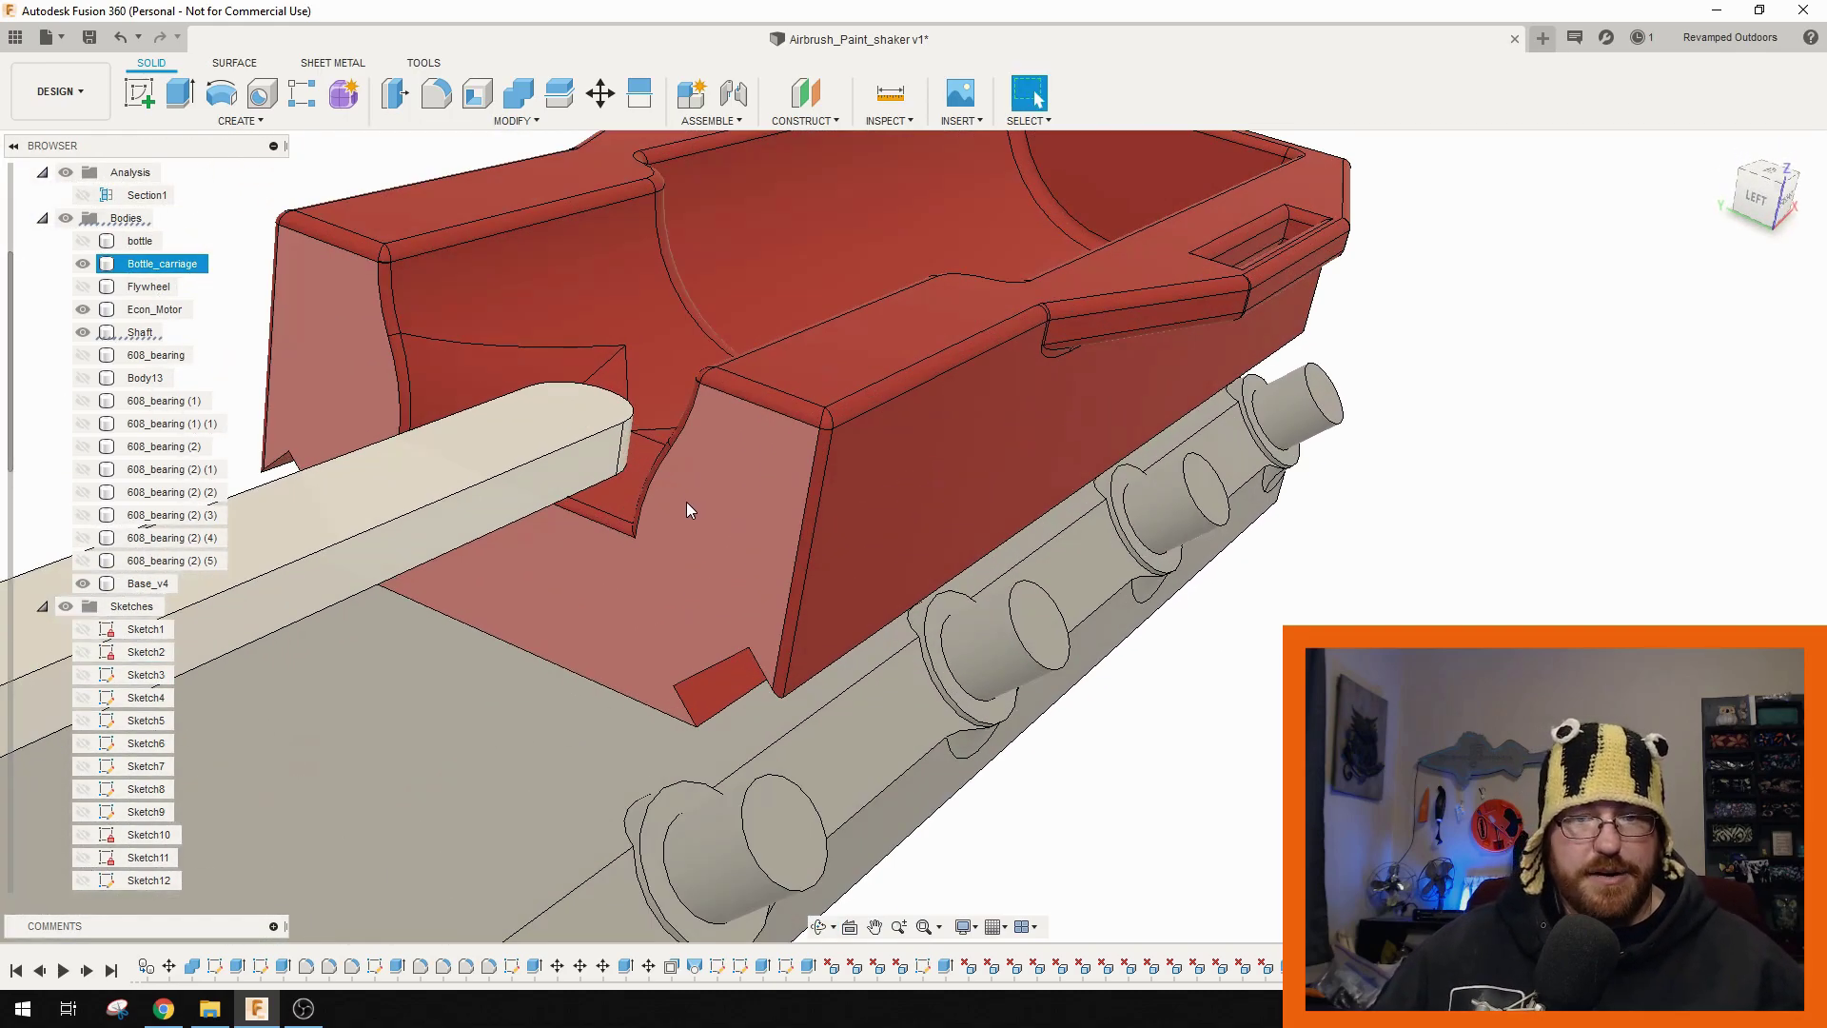
pyautogui.scroll(-5, 597, 505)
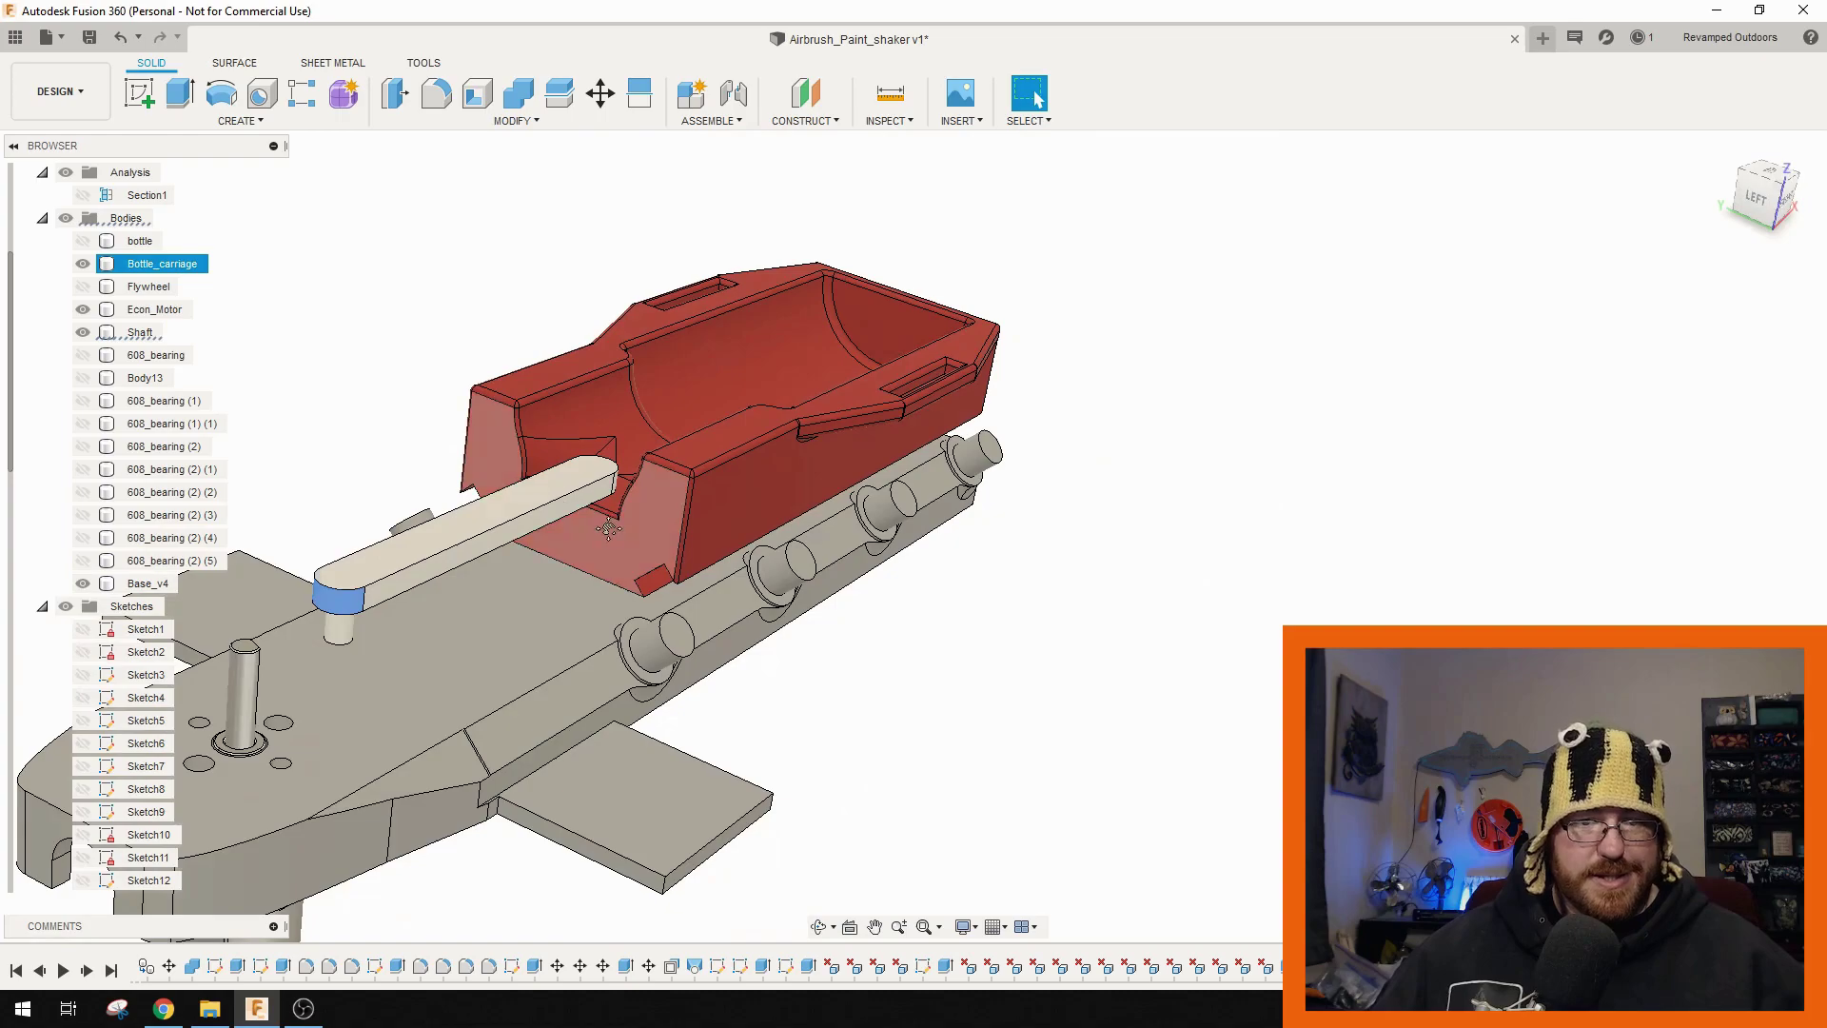
pyautogui.keyDown('shift'); pyautogui.moveTo(598, 504); pyautogui.dragTo(326, 606, button='middle'); pyautogui.keyUp('shift')
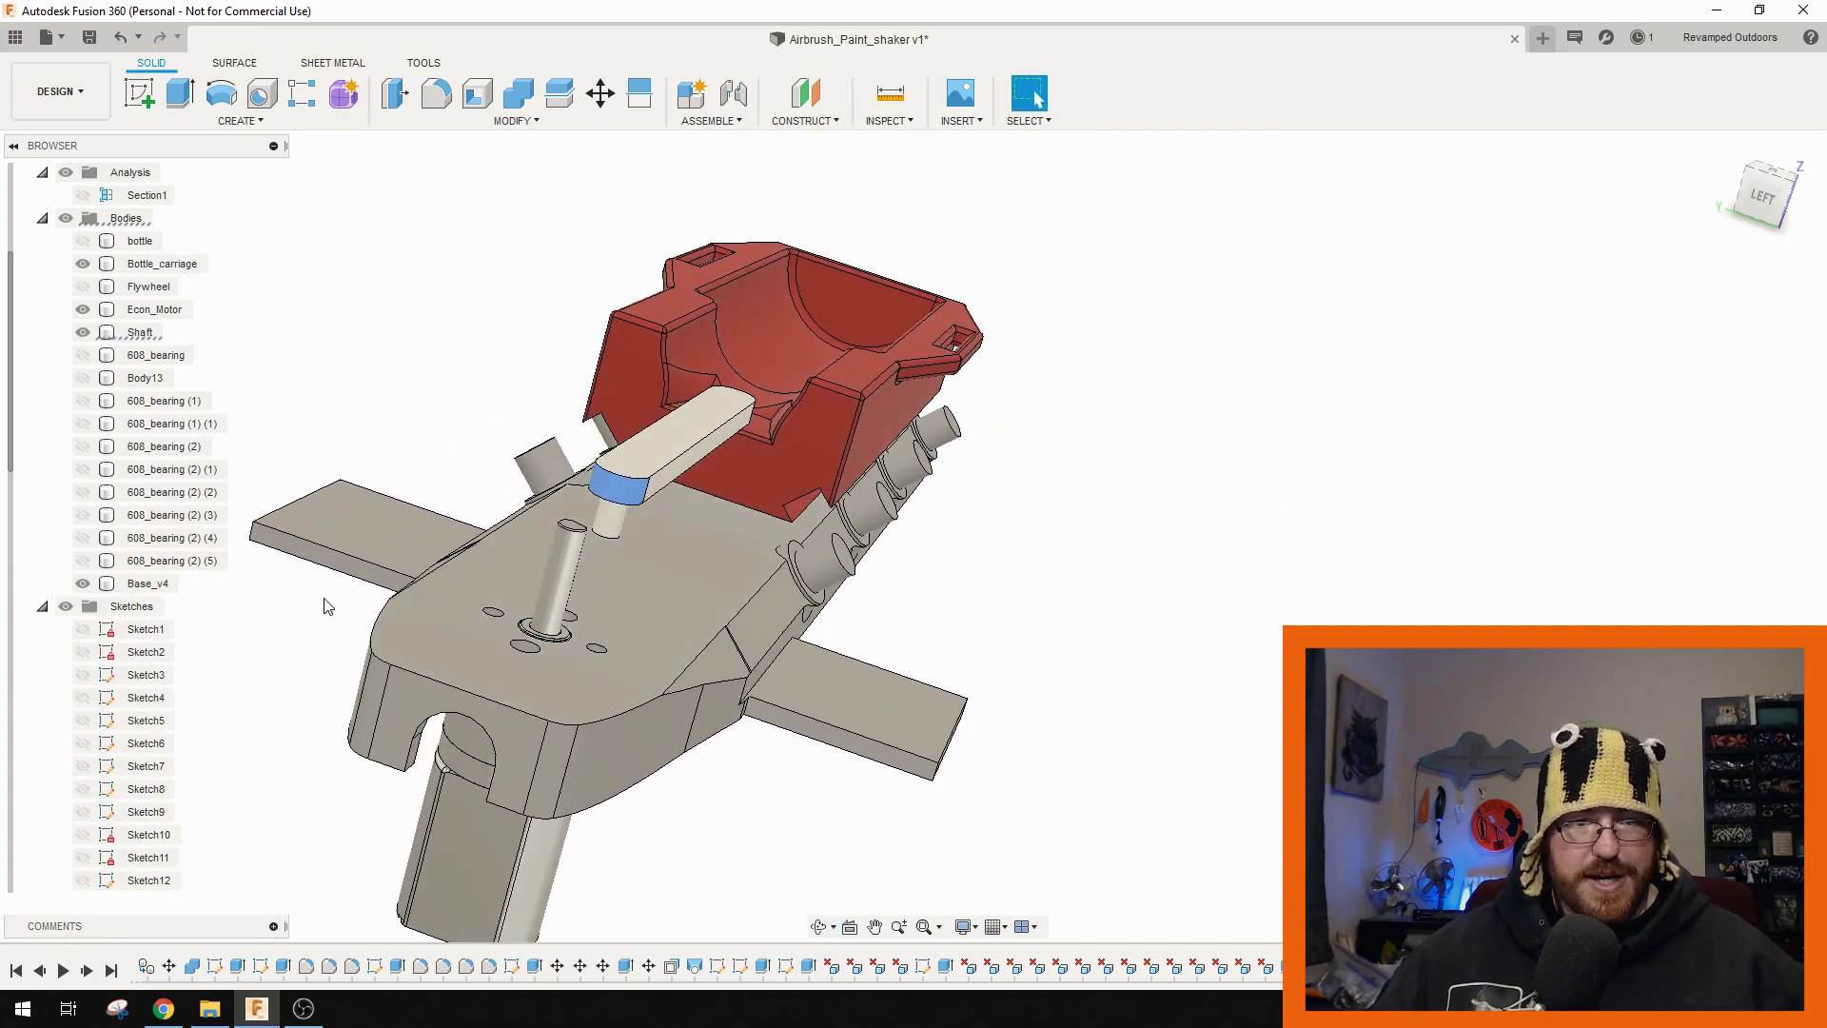
# Turn on the Flywheel body, then view it from below with the motor and from above.
pyautogui.click(83, 287)
pyautogui.click(603, 542)
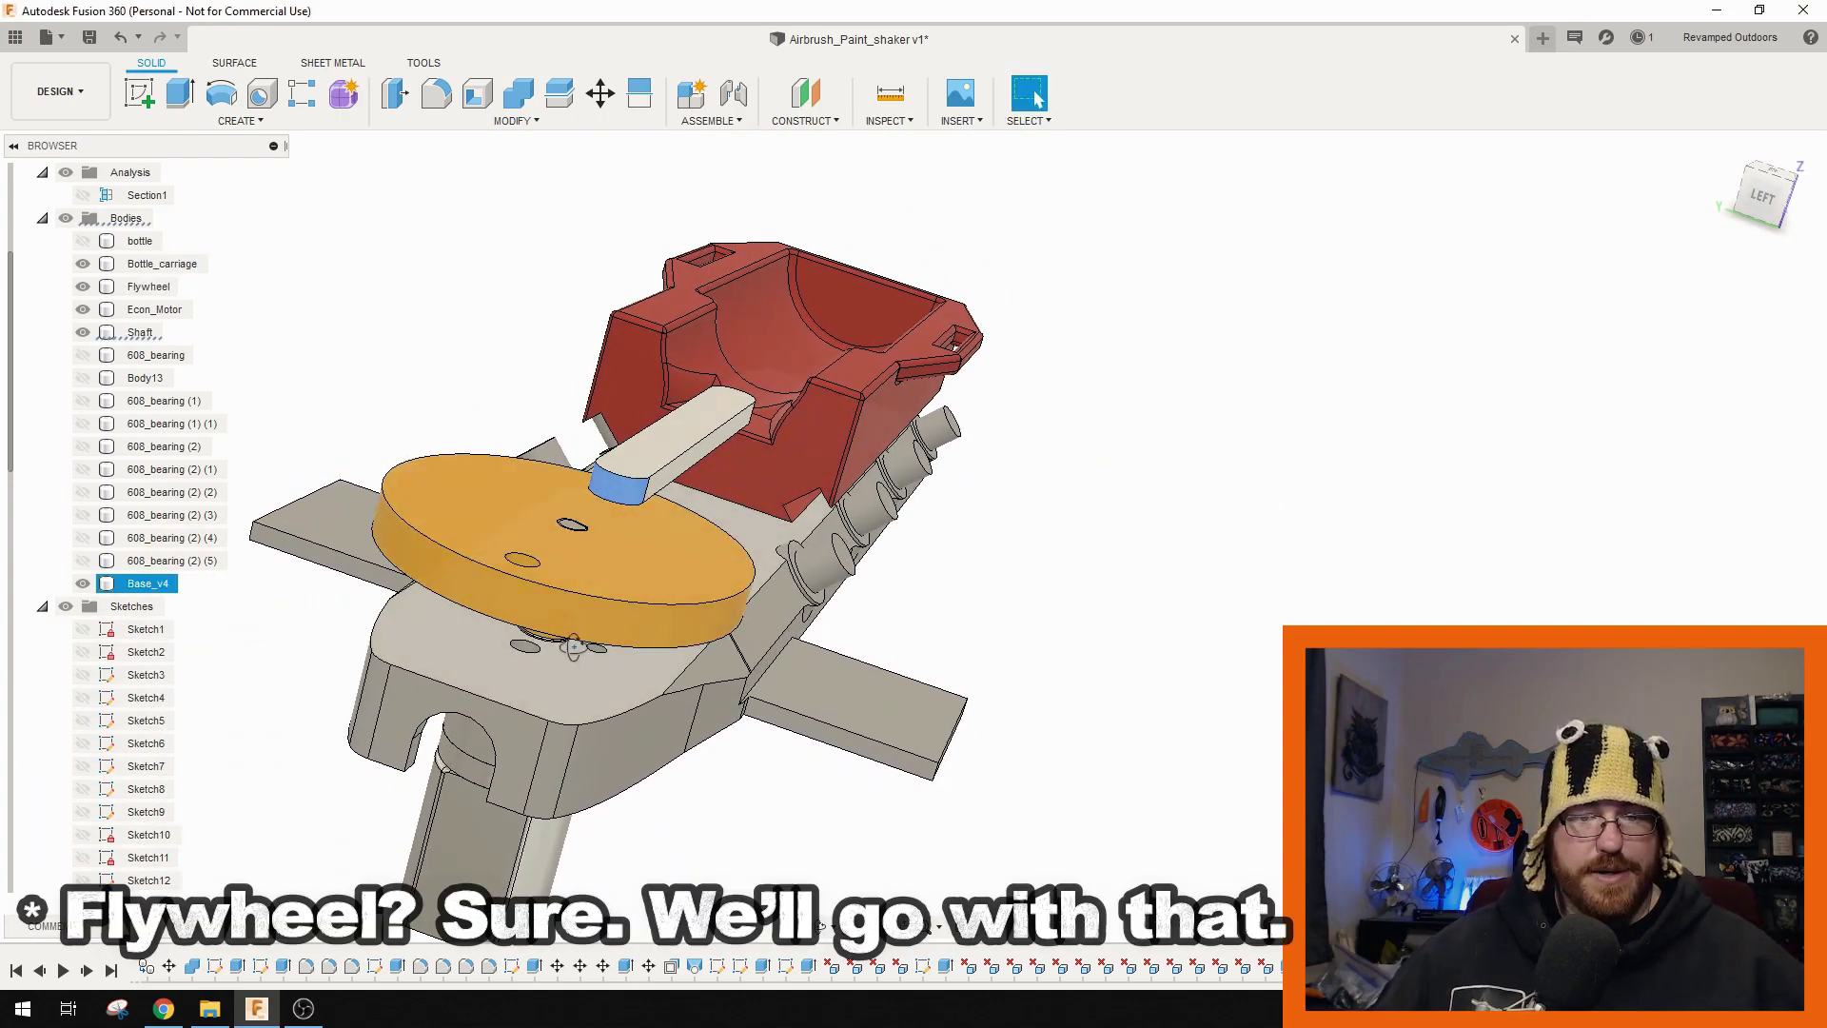
pyautogui.keyDown('shift'); pyautogui.moveTo(574, 647); pyautogui.dragTo(649, 358, button='middle'); pyautogui.keyUp('shift')
pyautogui.moveTo(508, 507)
pyautogui.keyDown('shift'); pyautogui.mouseDown(button='middle')
pyautogui.moveTo(494, 457)
pyautogui.moveTo(484, 520)
pyautogui.mouseUp(button='middle'); pyautogui.keyUp('shift')
pyautogui.keyDown('shift'); pyautogui.moveTo(637, 417); pyautogui.dragTo(561, 493, button='middle'); pyautogui.keyUp('shift')
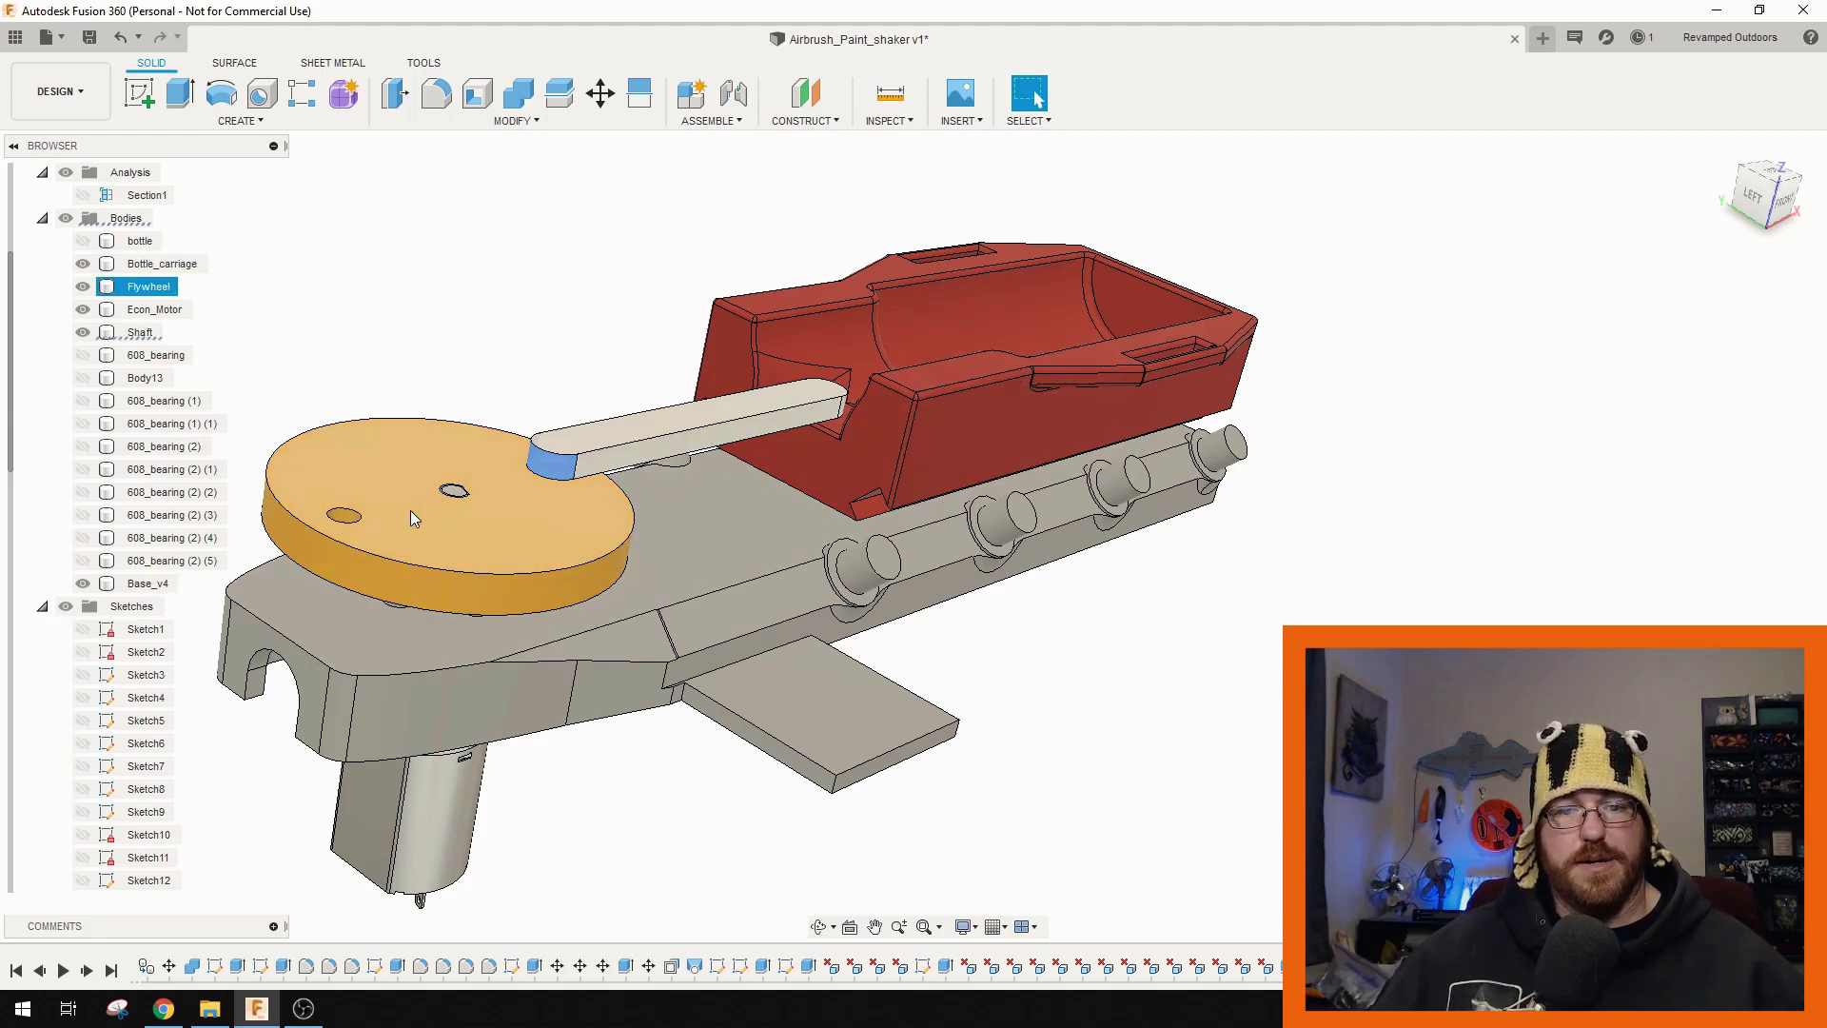
pyautogui.keyDown('shift'); pyautogui.moveTo(866, 535); pyautogui.dragTo(761, 780, button='middle'); pyautogui.keyUp('shift')
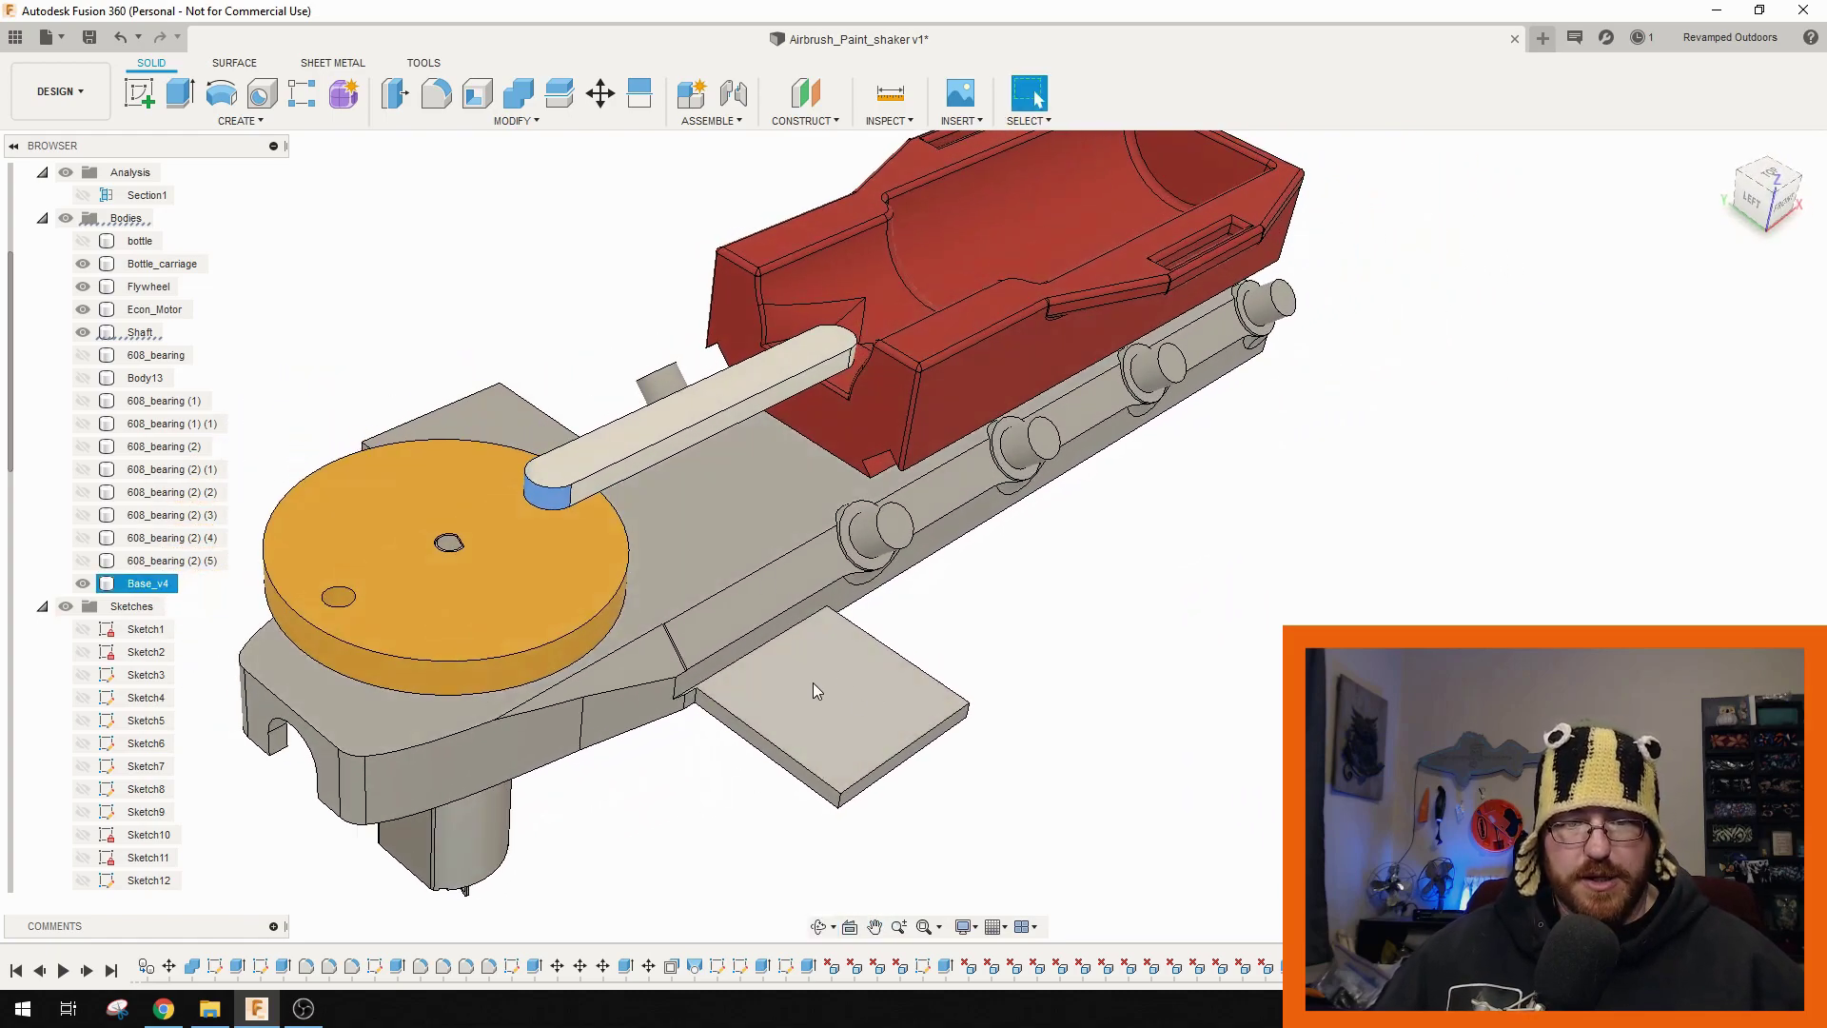
pyautogui.keyDown('shift'); pyautogui.moveTo(872, 705); pyautogui.dragTo(881, 593, button='middle'); pyautogui.keyUp('shift')
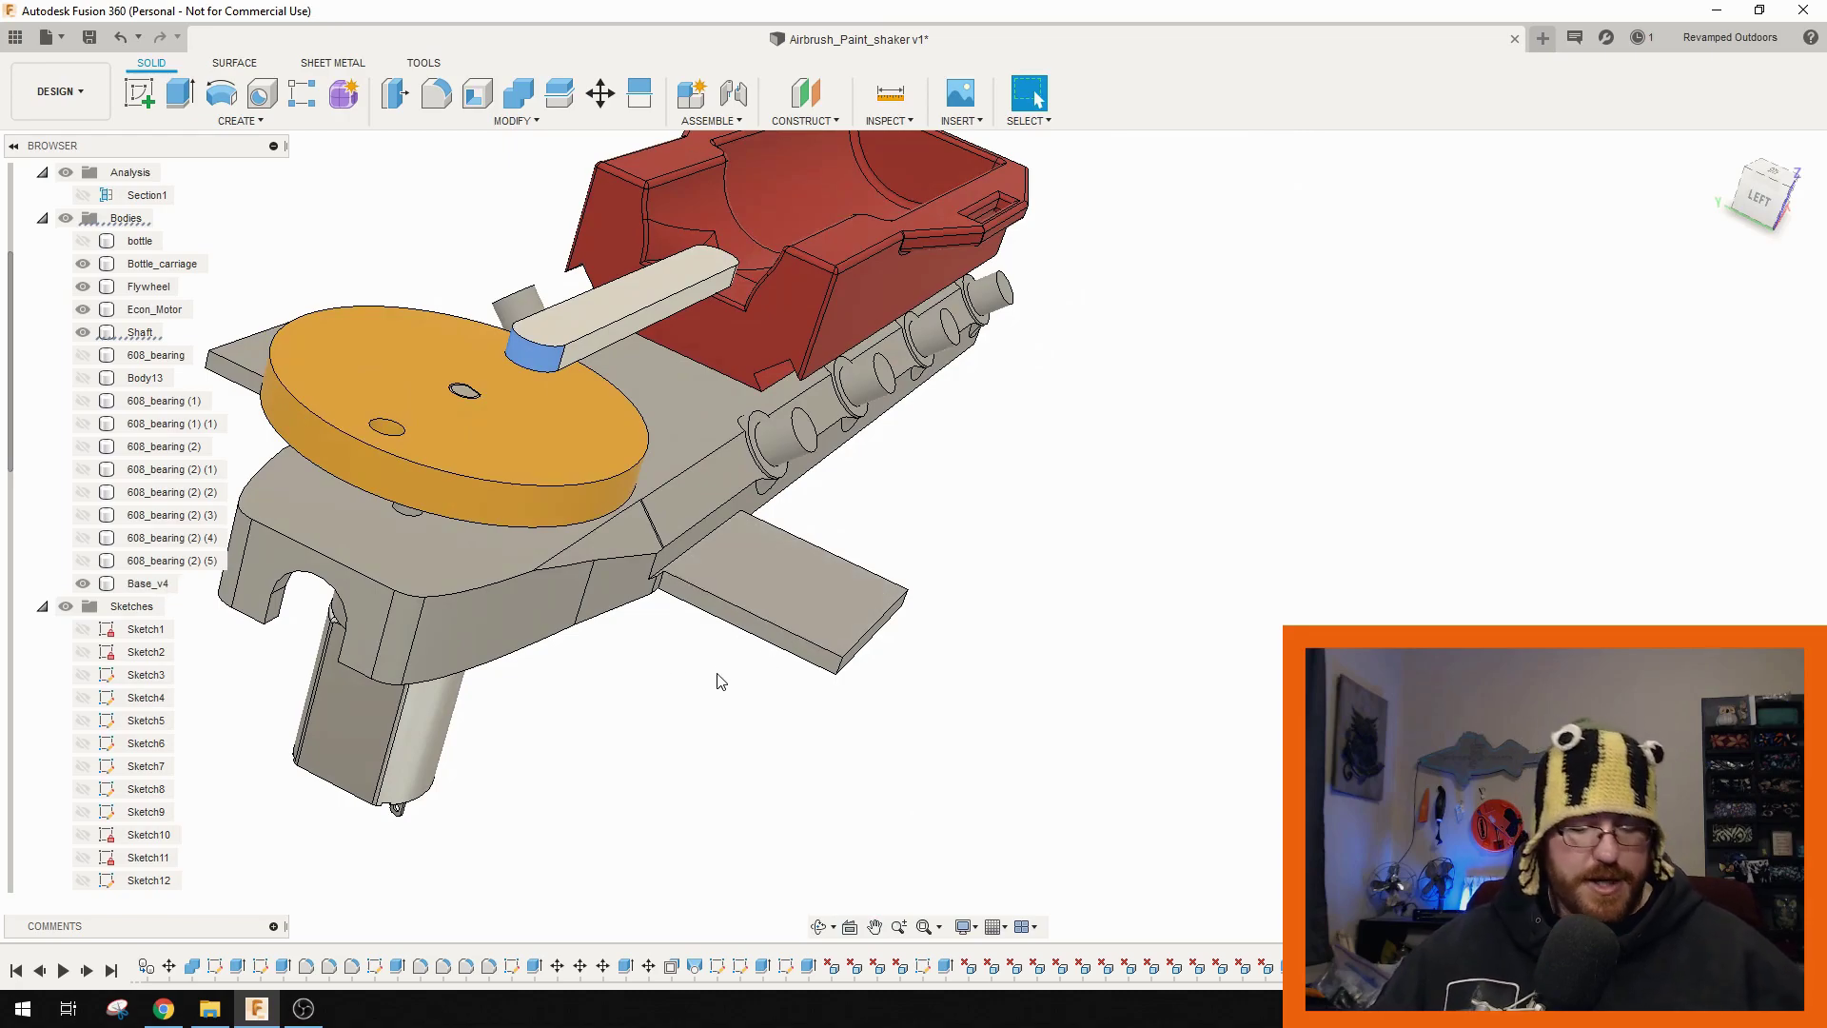
pyautogui.keyDown('shift'); pyautogui.moveTo(706, 652); pyautogui.dragTo(569, 409, button='middle'); pyautogui.keyUp('shift')
pyautogui.keyDown('shift'); pyautogui.moveTo(629, 506); pyautogui.dragTo(578, 494, button='middle'); pyautogui.keyUp('shift')
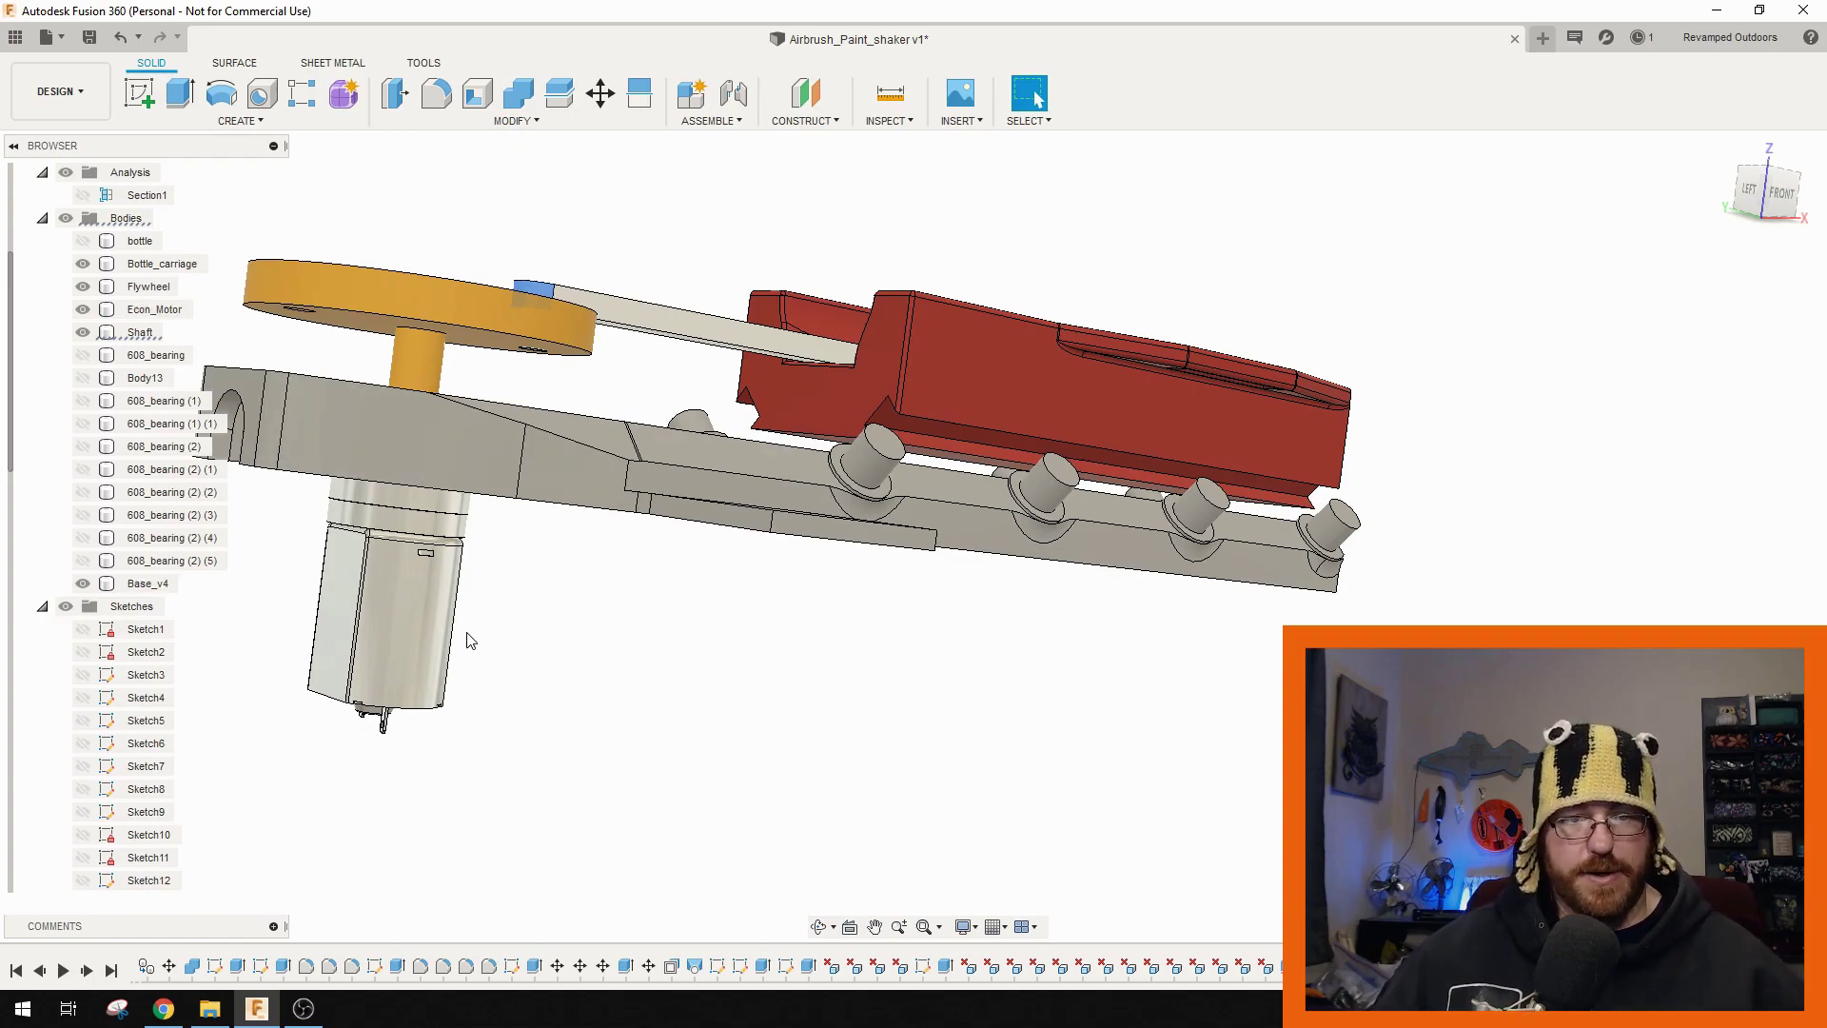
pyautogui.keyDown('shift'); pyautogui.moveTo(479, 637); pyautogui.dragTo(533, 510, button='middle'); pyautogui.keyUp('shift')
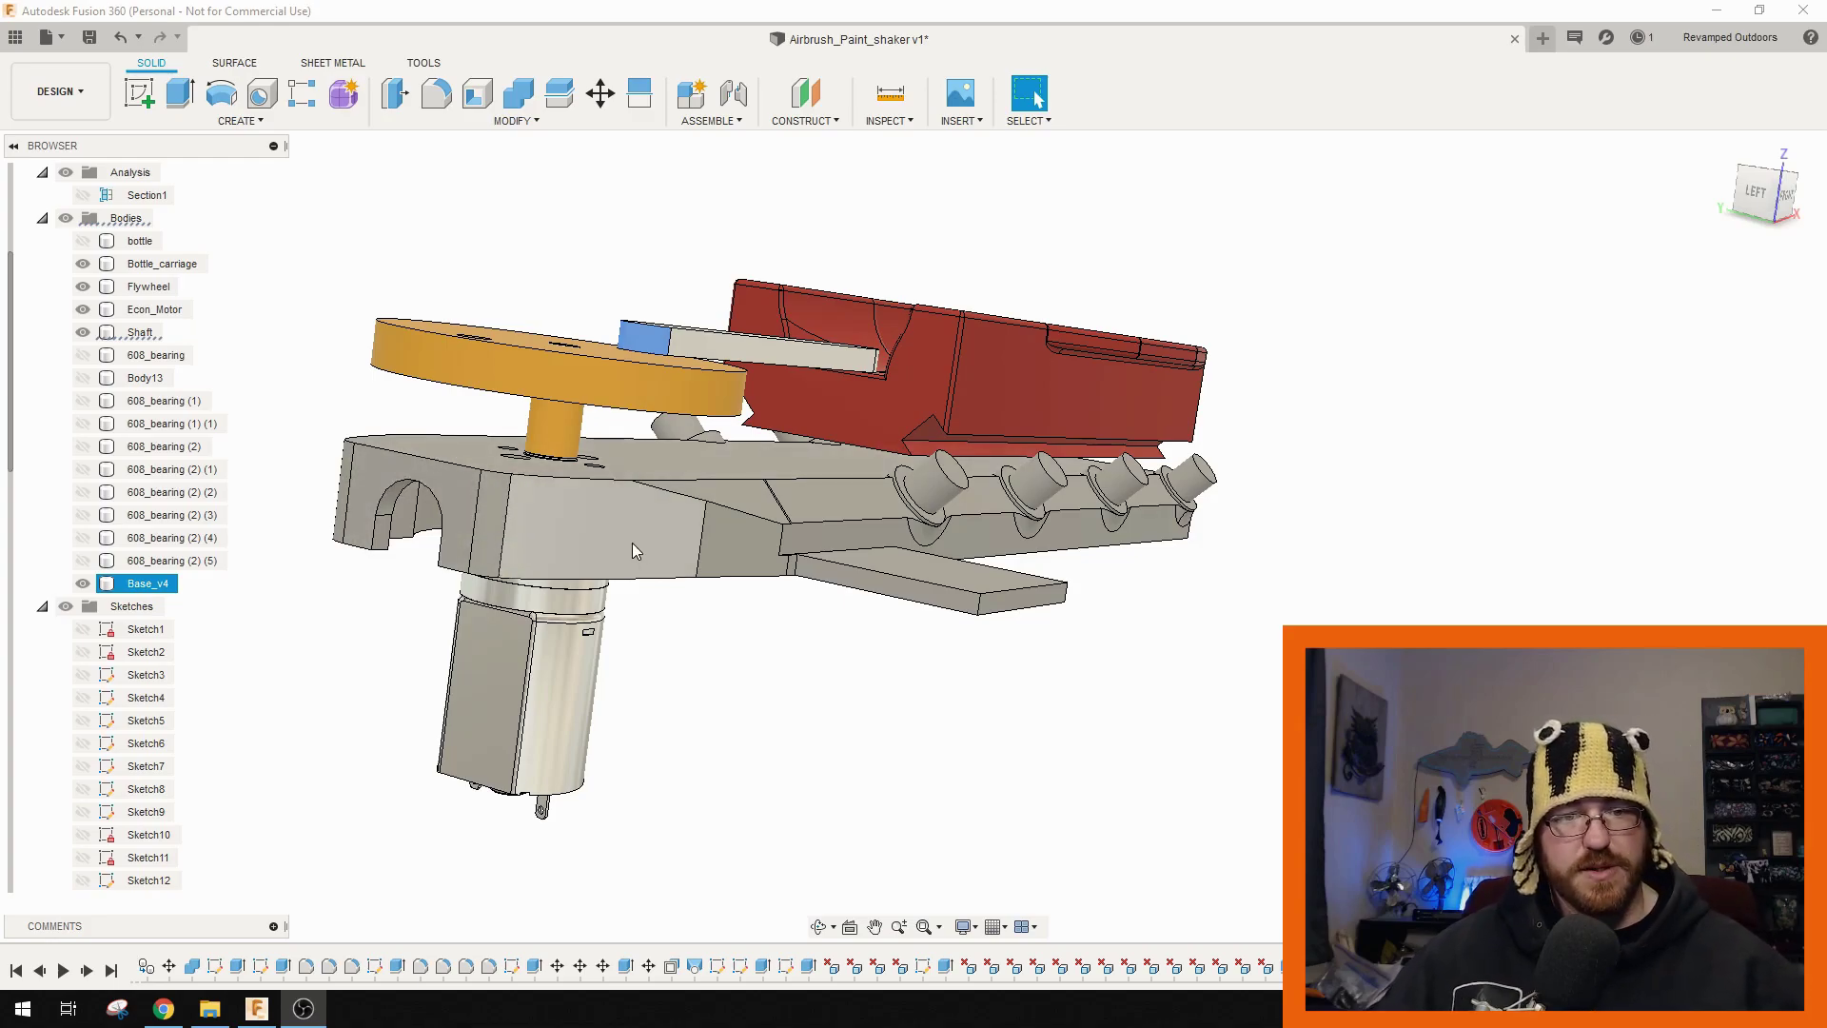
pyautogui.click(482, 624)
pyautogui.keyDown('shift'); pyautogui.moveTo(477, 624); pyautogui.dragTo(486, 656, button='middle'); pyautogui.keyUp('shift')
pyautogui.scroll(5, 514, 590)
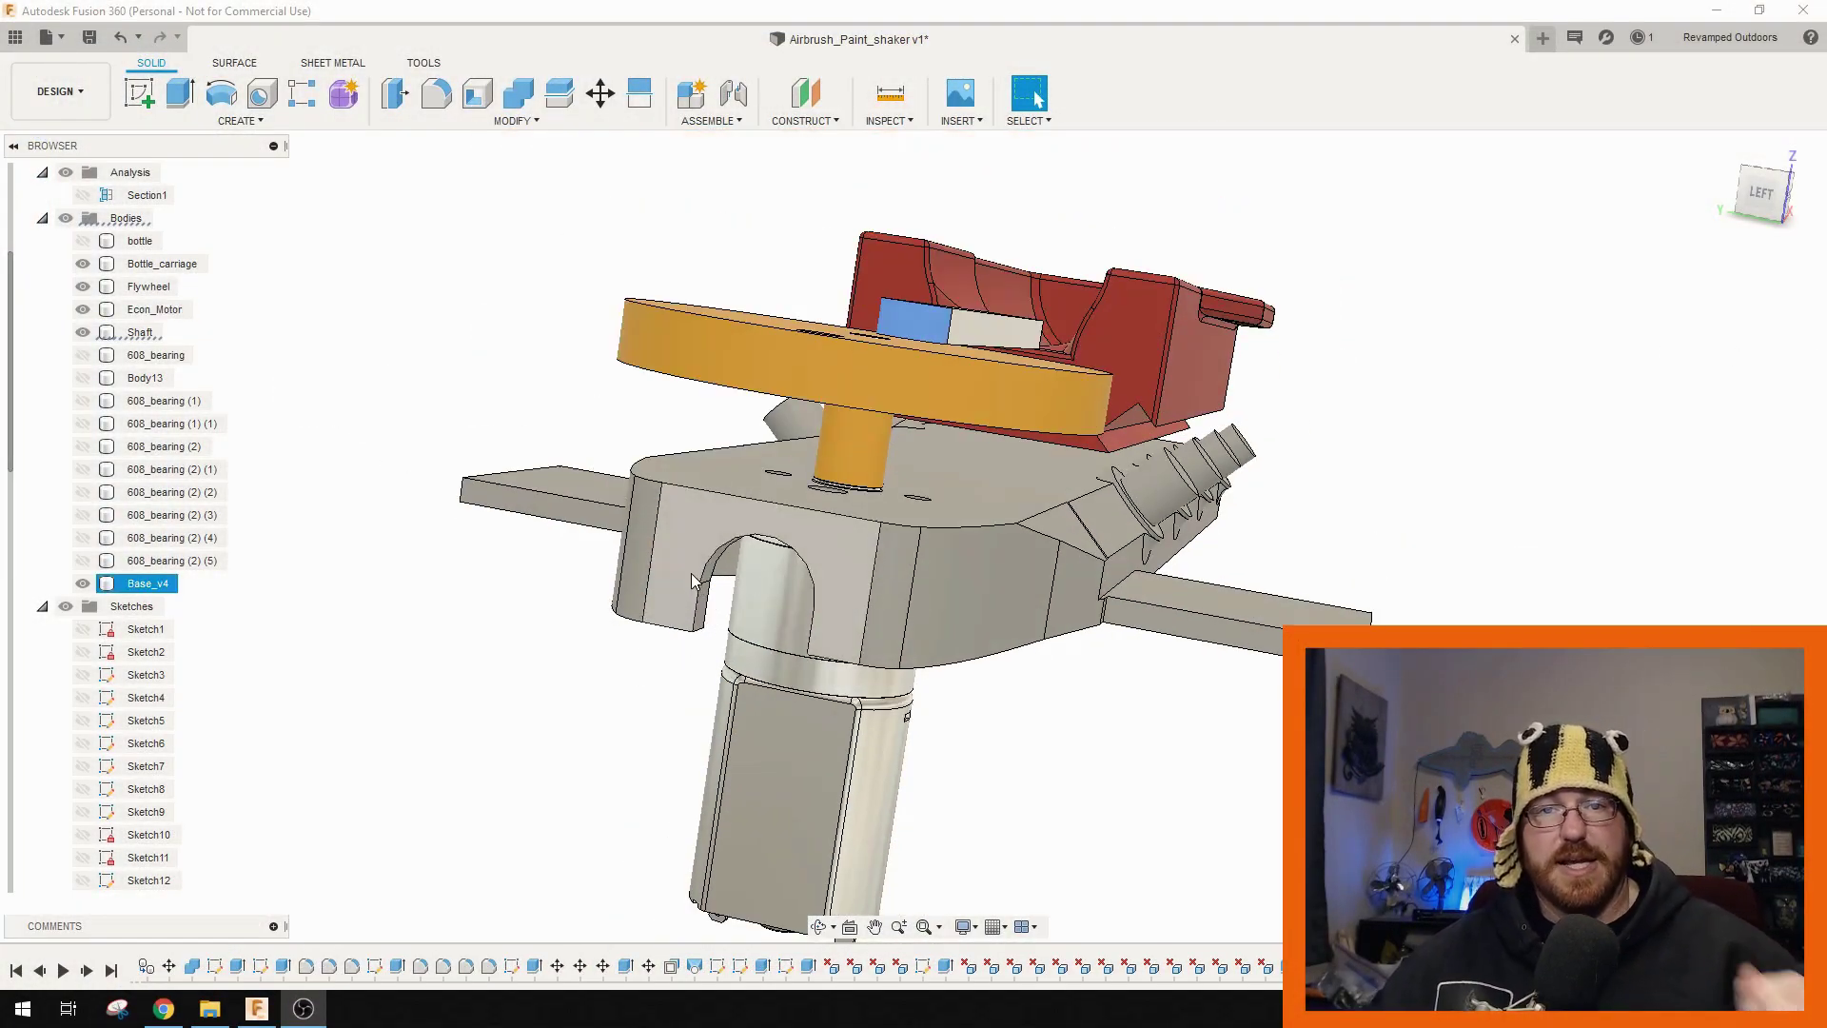
pyautogui.keyDown('shift'); pyautogui.moveTo(1130, 628); pyautogui.dragTo(903, 590, button='middle'); pyautogui.keyUp('shift')
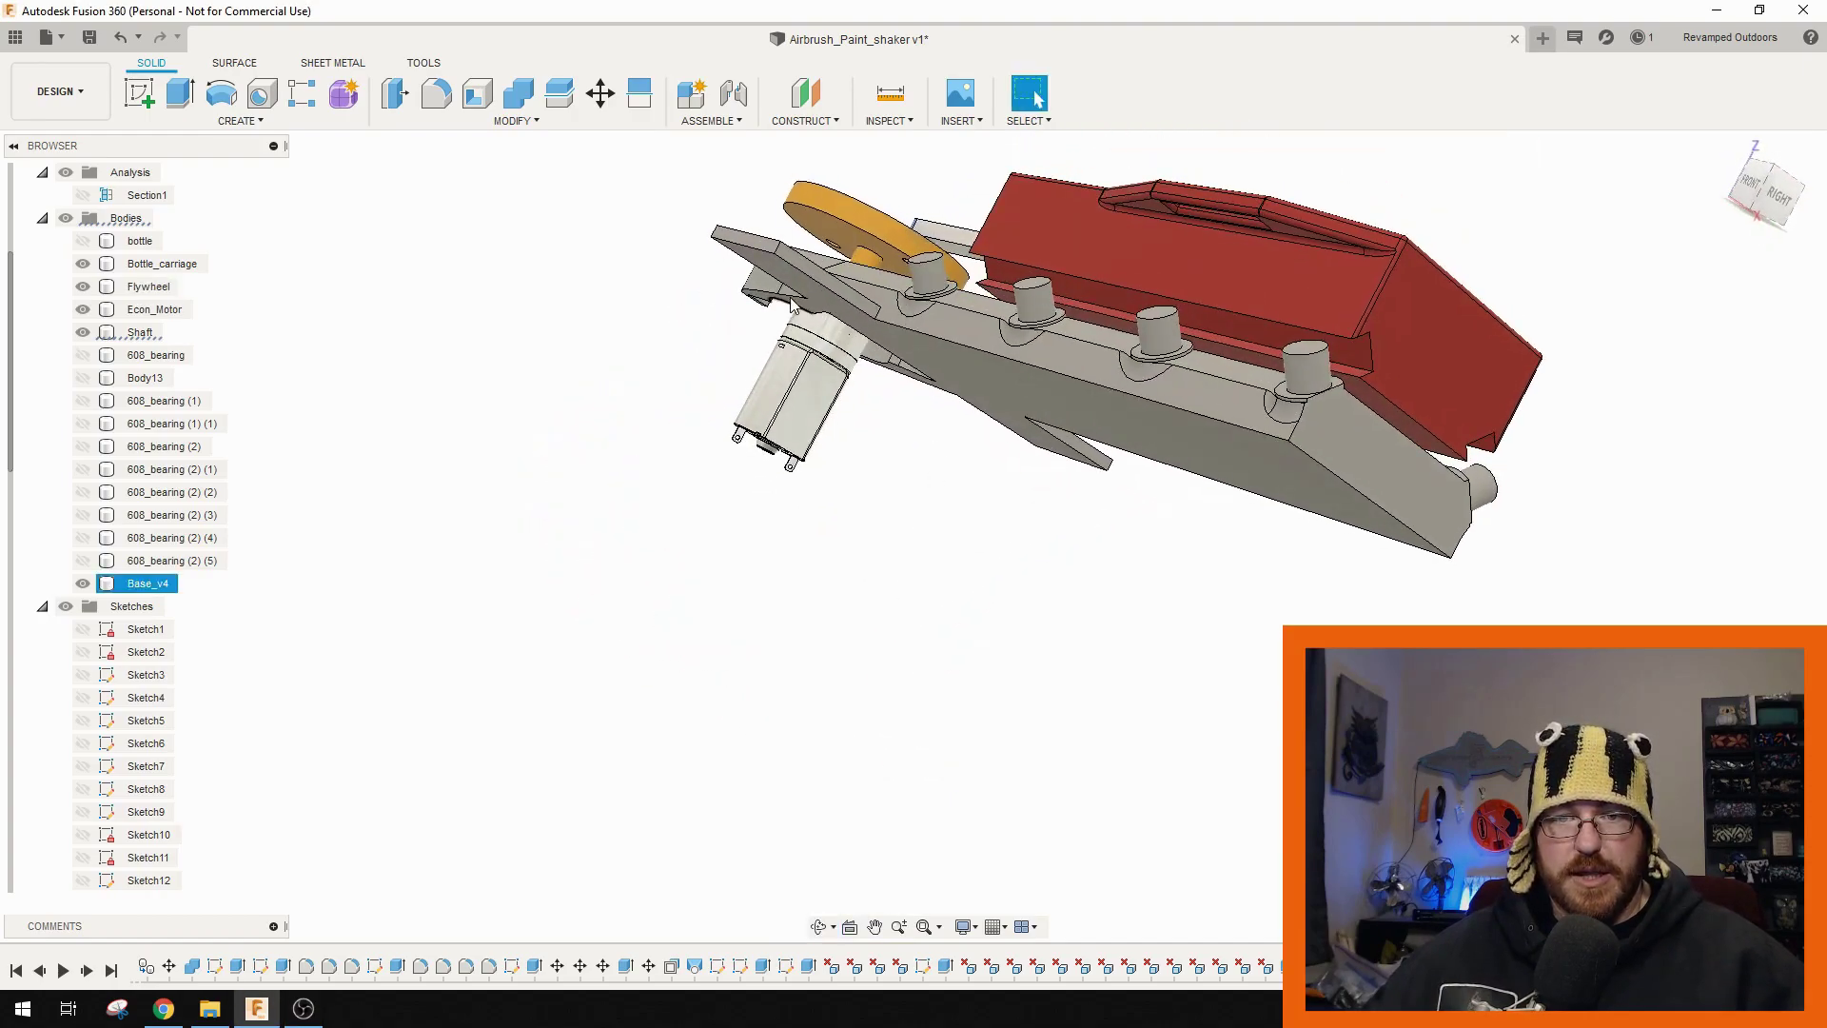
pyautogui.keyDown('shift'); pyautogui.moveTo(788, 339); pyautogui.dragTo(805, 492, button='middle'); pyautogui.keyUp('shift')
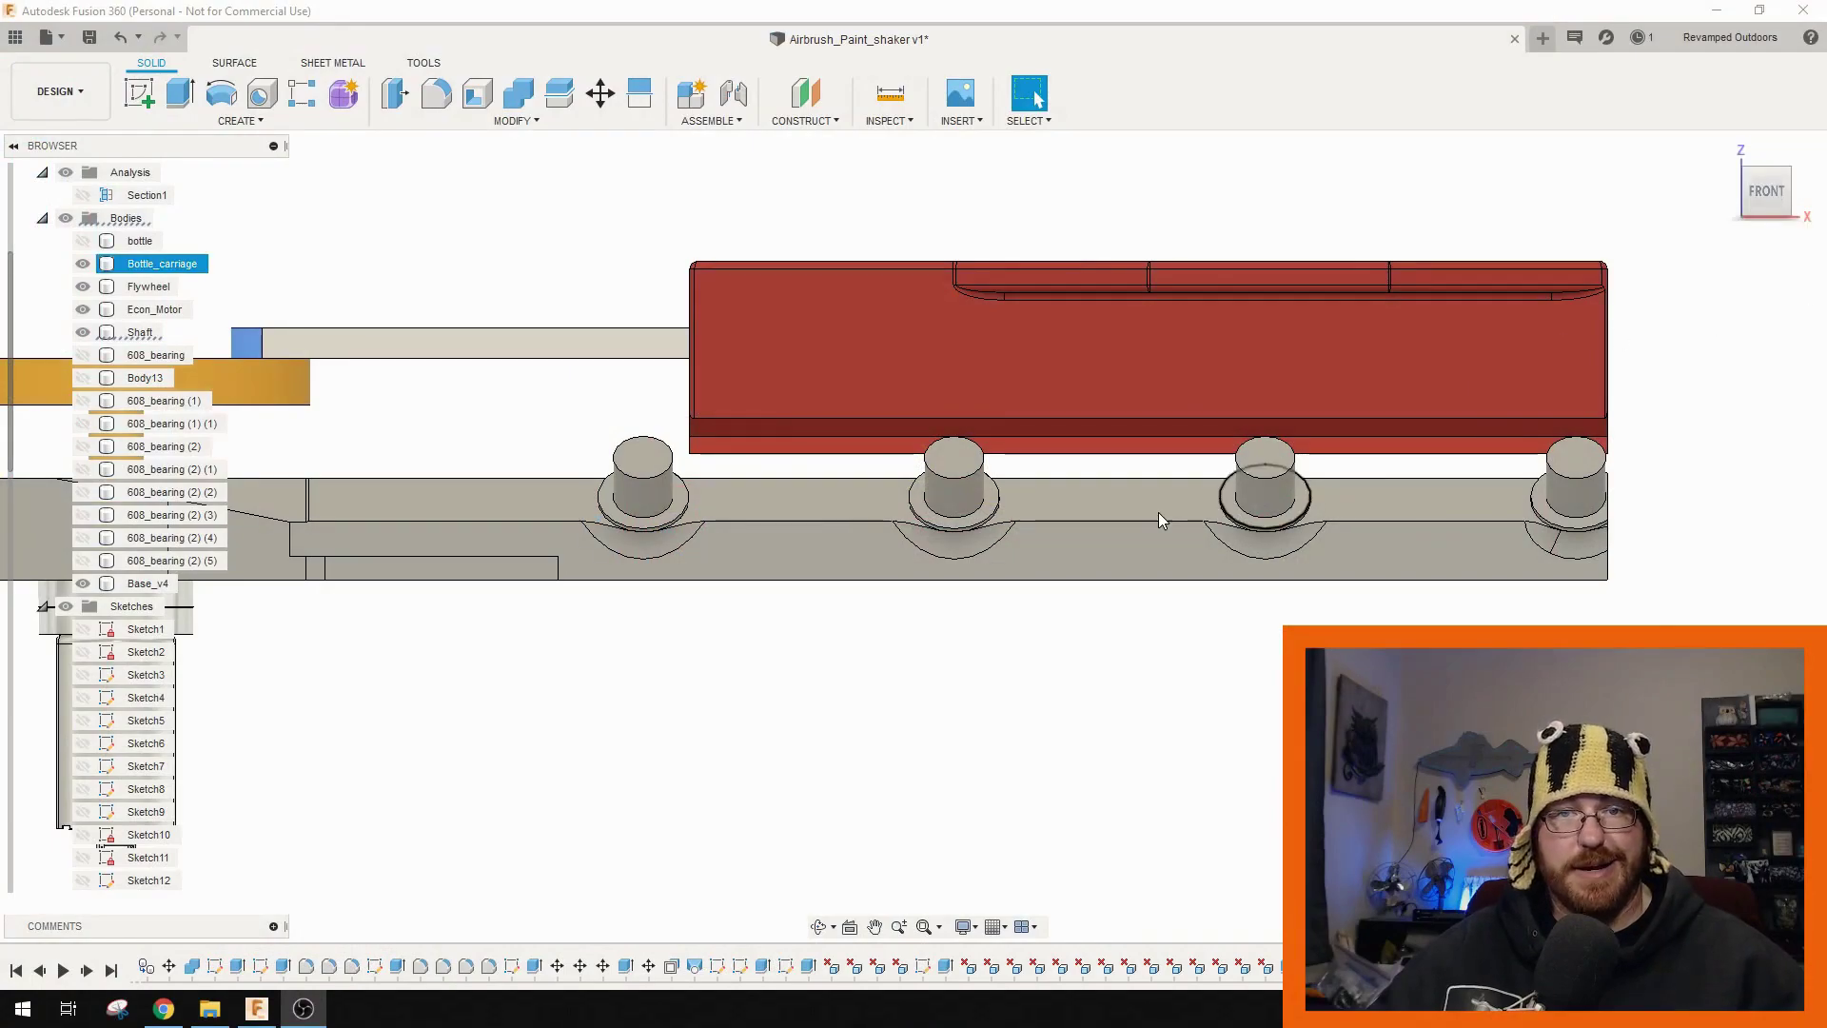
# Bring the motor into view and select the flywheel, bottle carriage and base.
pyautogui.scroll(-2, 591, 704)
pyautogui.moveTo(590, 693); pyautogui.dragTo(795, 750, button='middle')
pyautogui.click(590, 643)
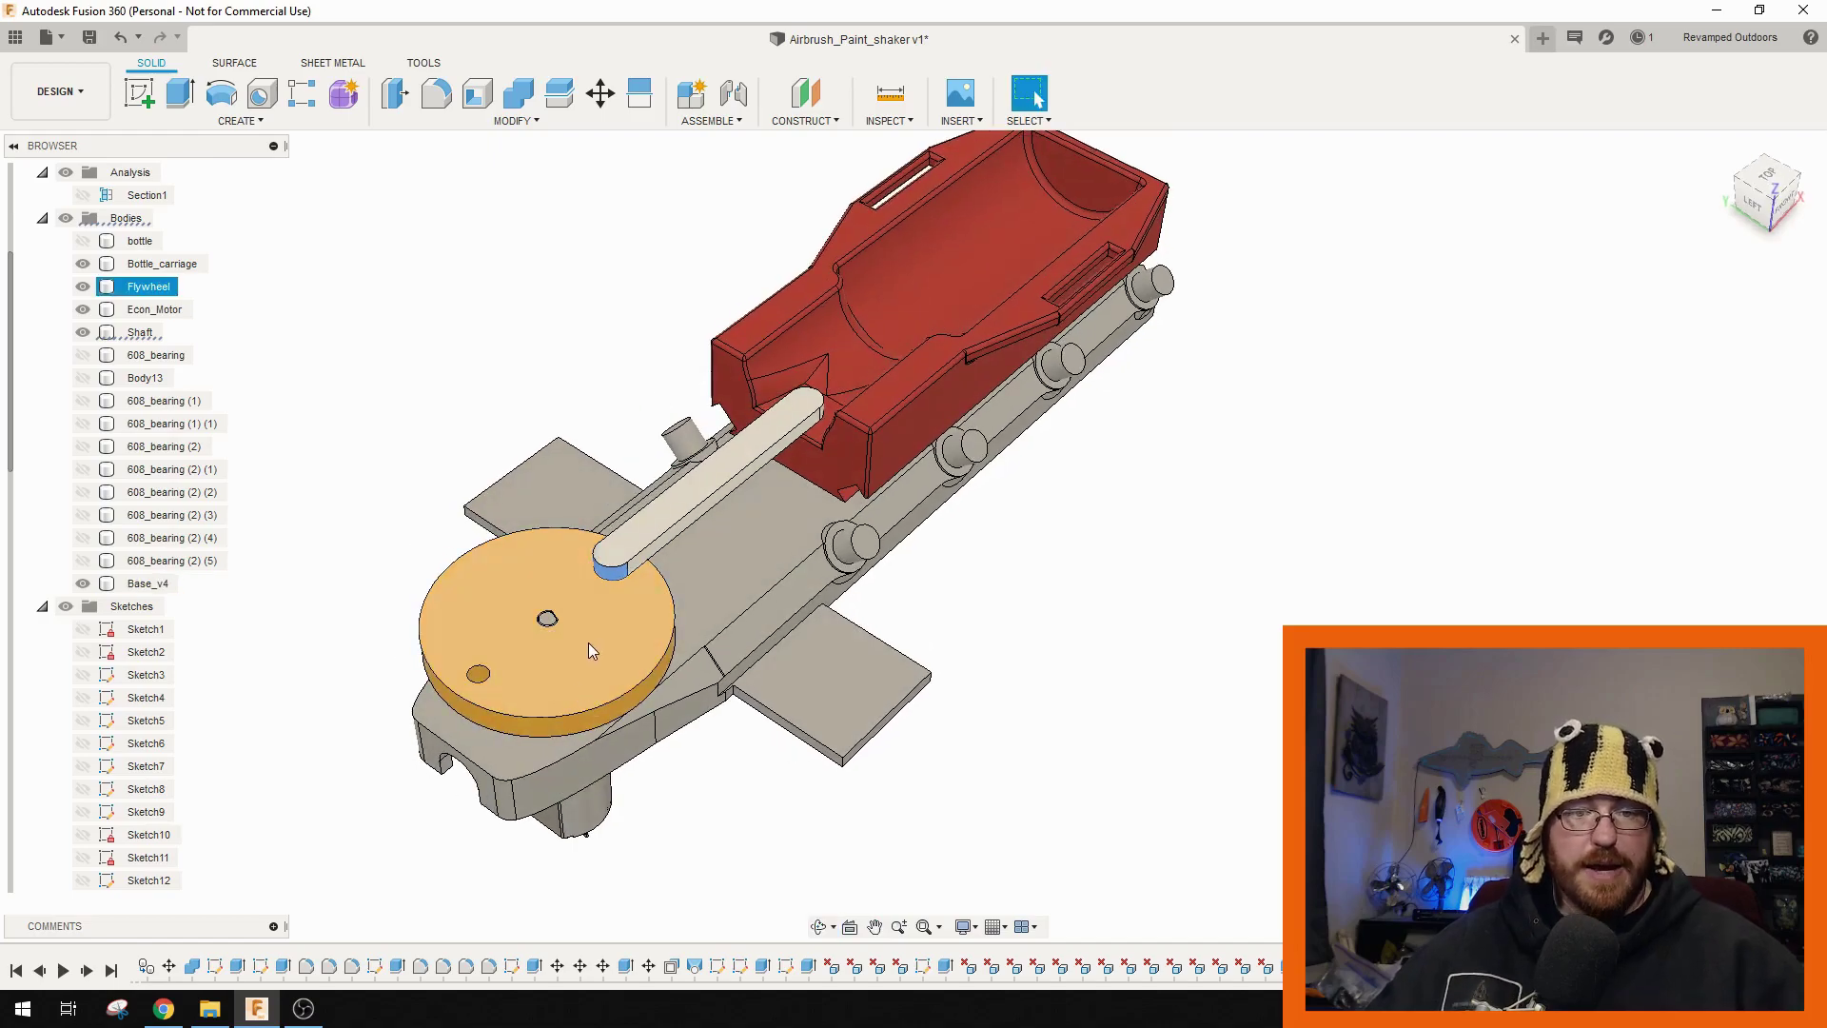
pyautogui.click(896, 413)
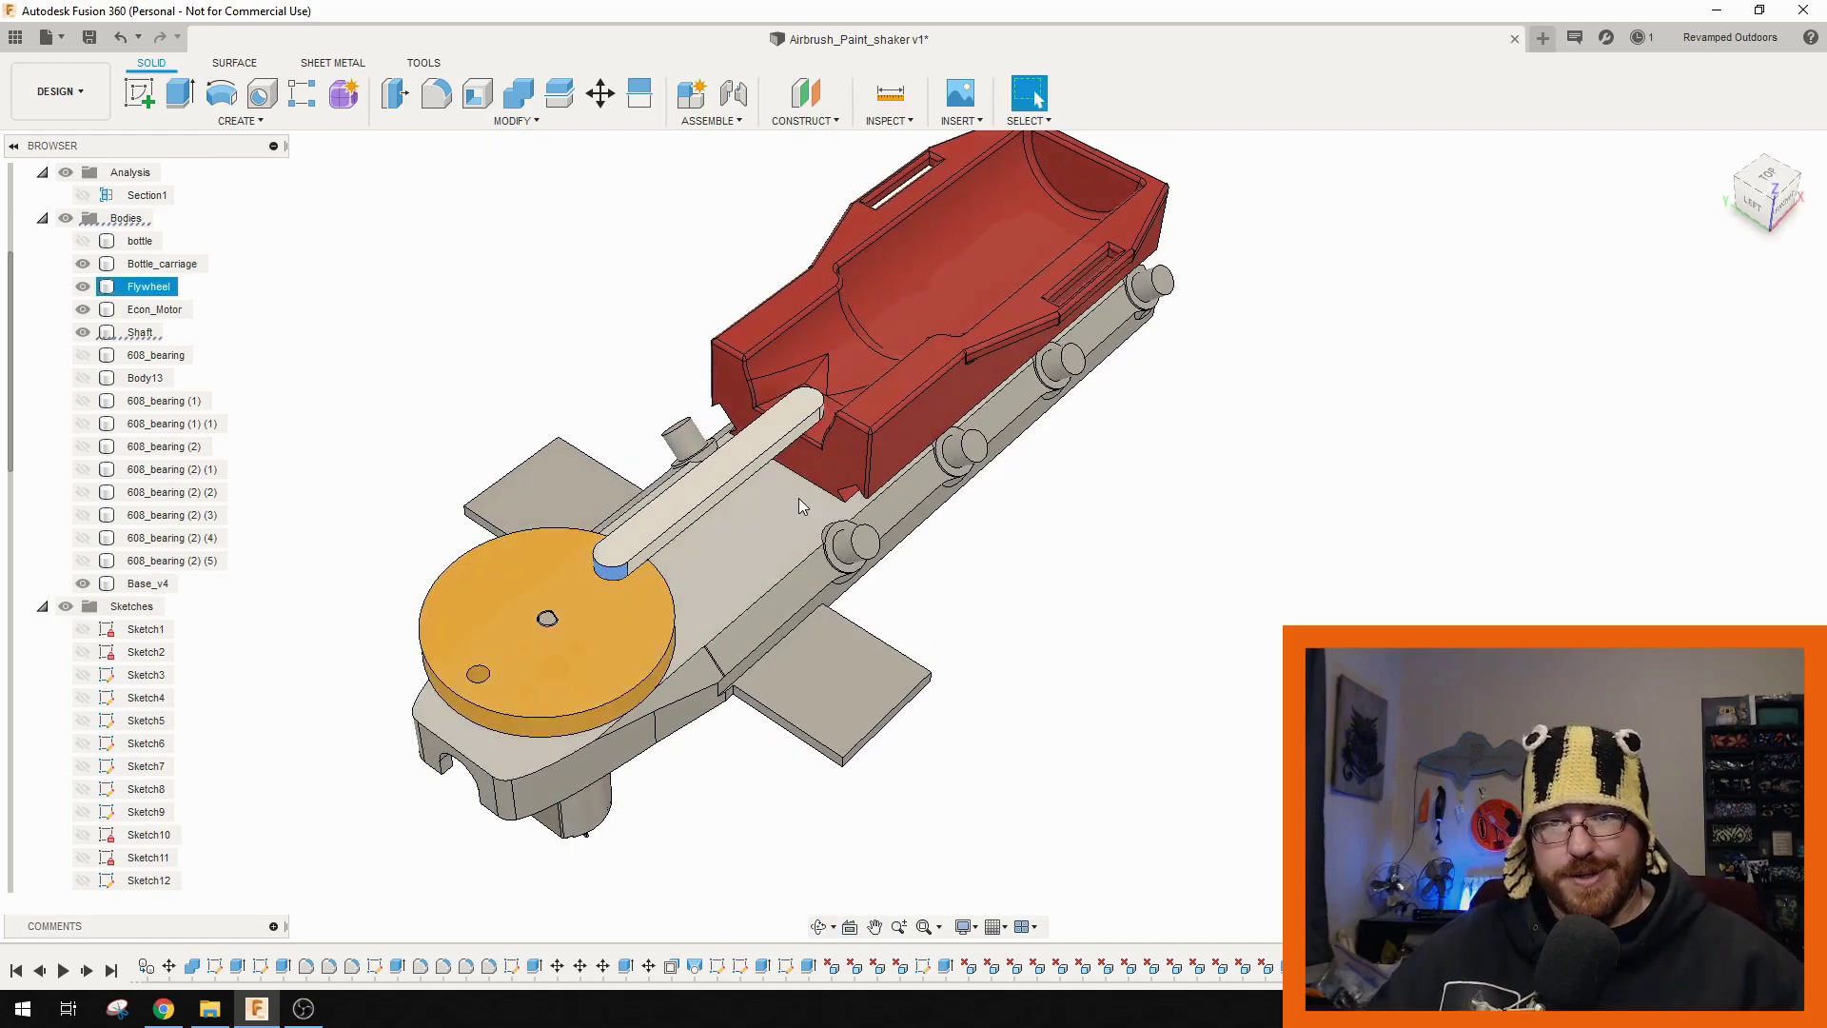
pyautogui.click(1012, 293)
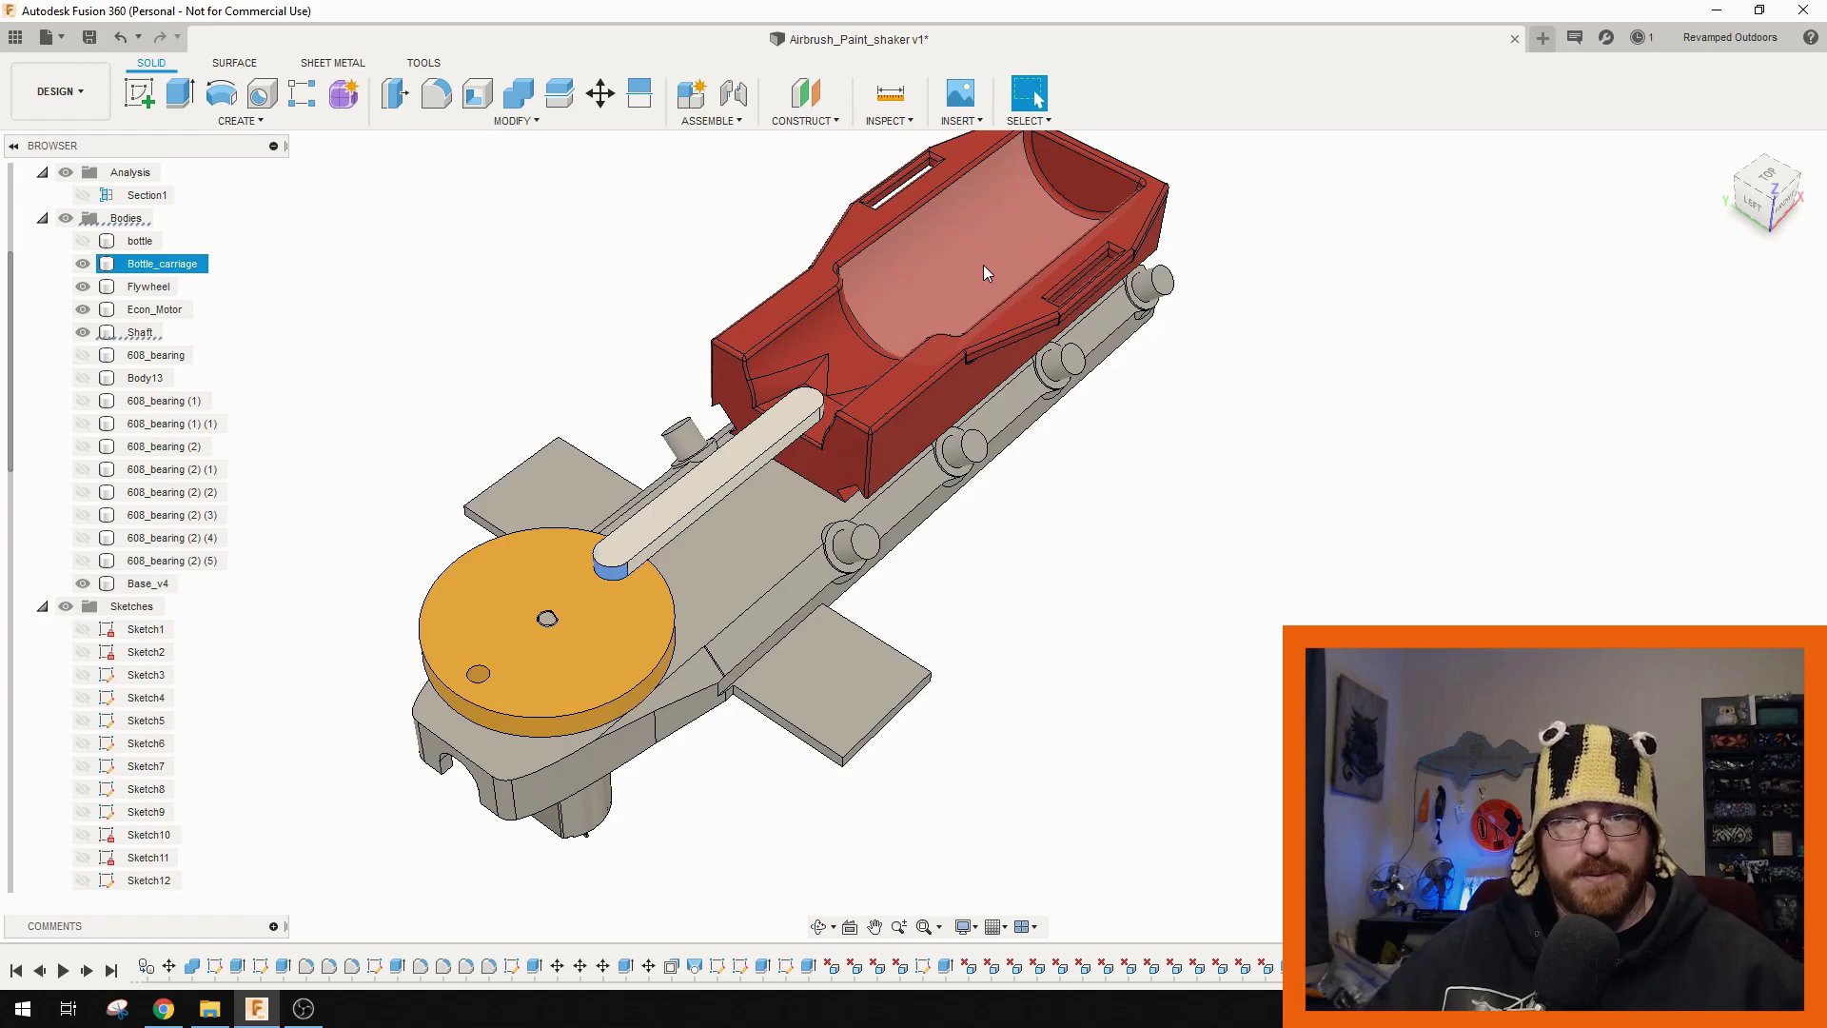
pyautogui.click(951, 533)
pyautogui.click(786, 648)
# Orbit to a low side view and zoom around the first bearing.
pyautogui.keyDown('shift'); pyautogui.moveTo(786, 648); pyautogui.dragTo(796, 510, button='middle'); pyautogui.keyUp('shift')
pyautogui.scroll(3, 795, 542)
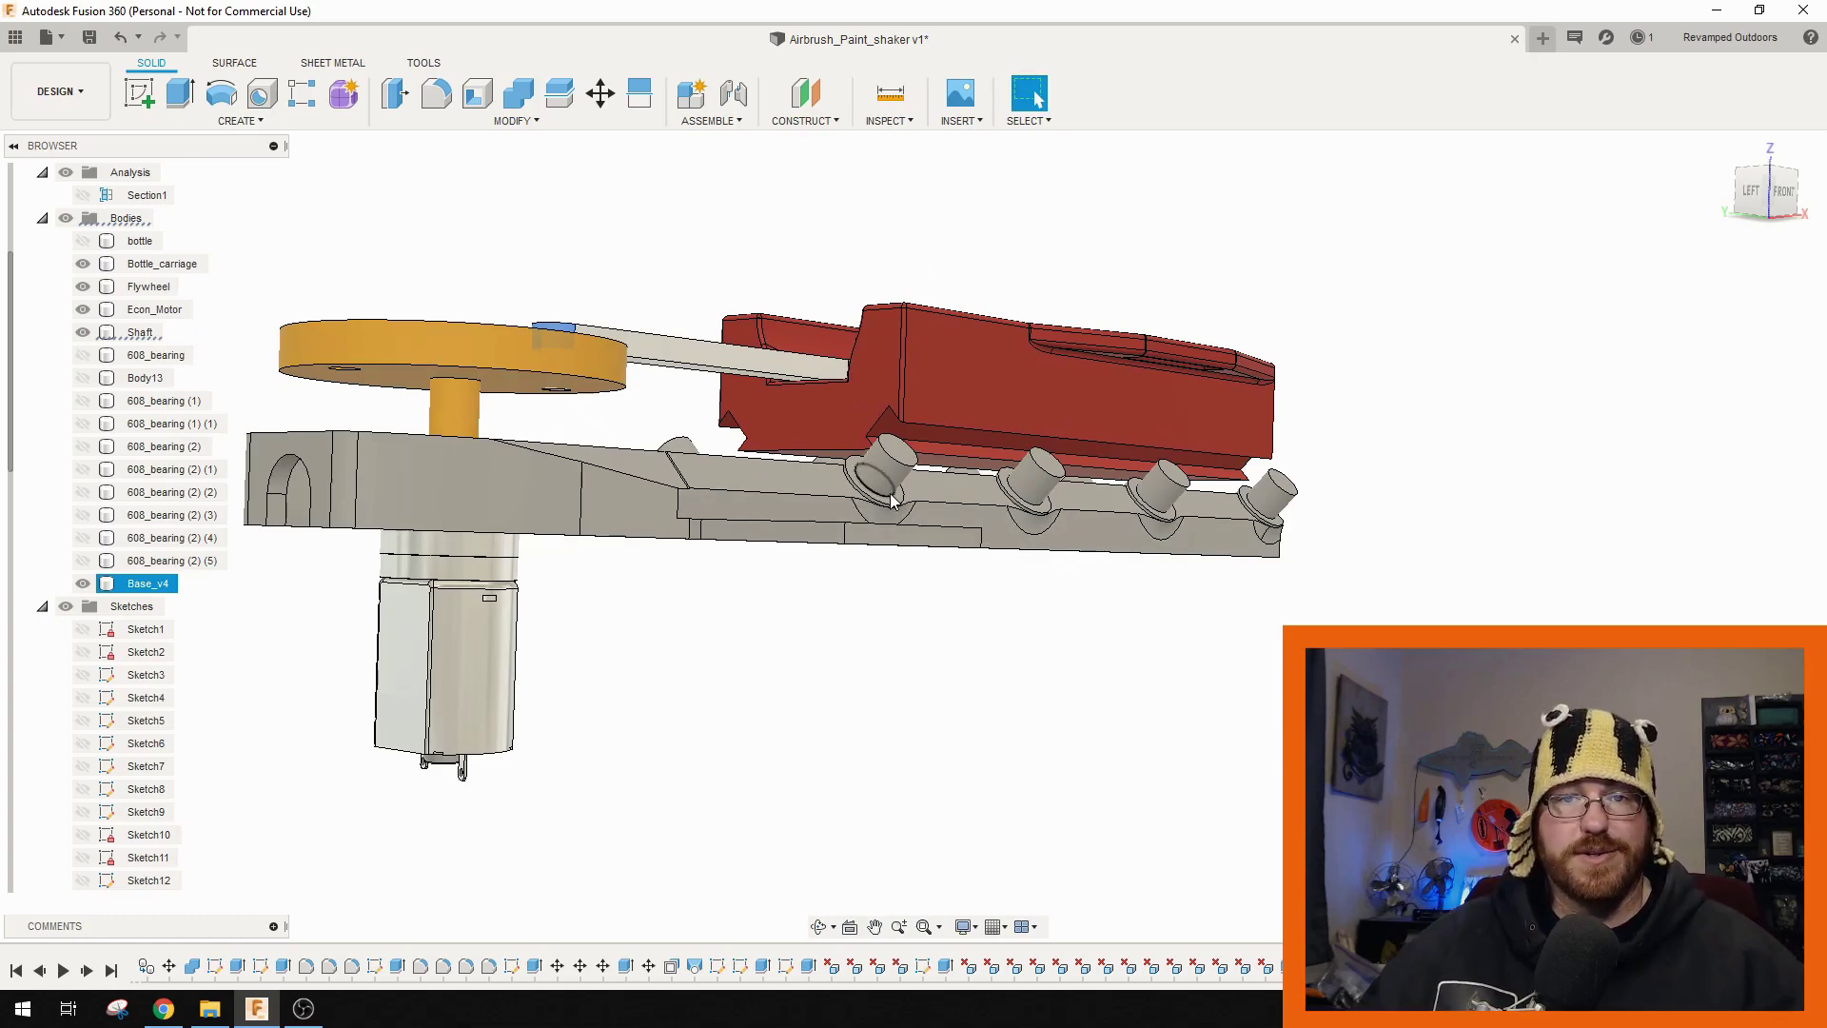
pyautogui.keyDown('shift'); pyautogui.moveTo(856, 515); pyautogui.dragTo(781, 554, button='middle'); pyautogui.keyUp('shift')
pyautogui.scroll(3, 837, 550)
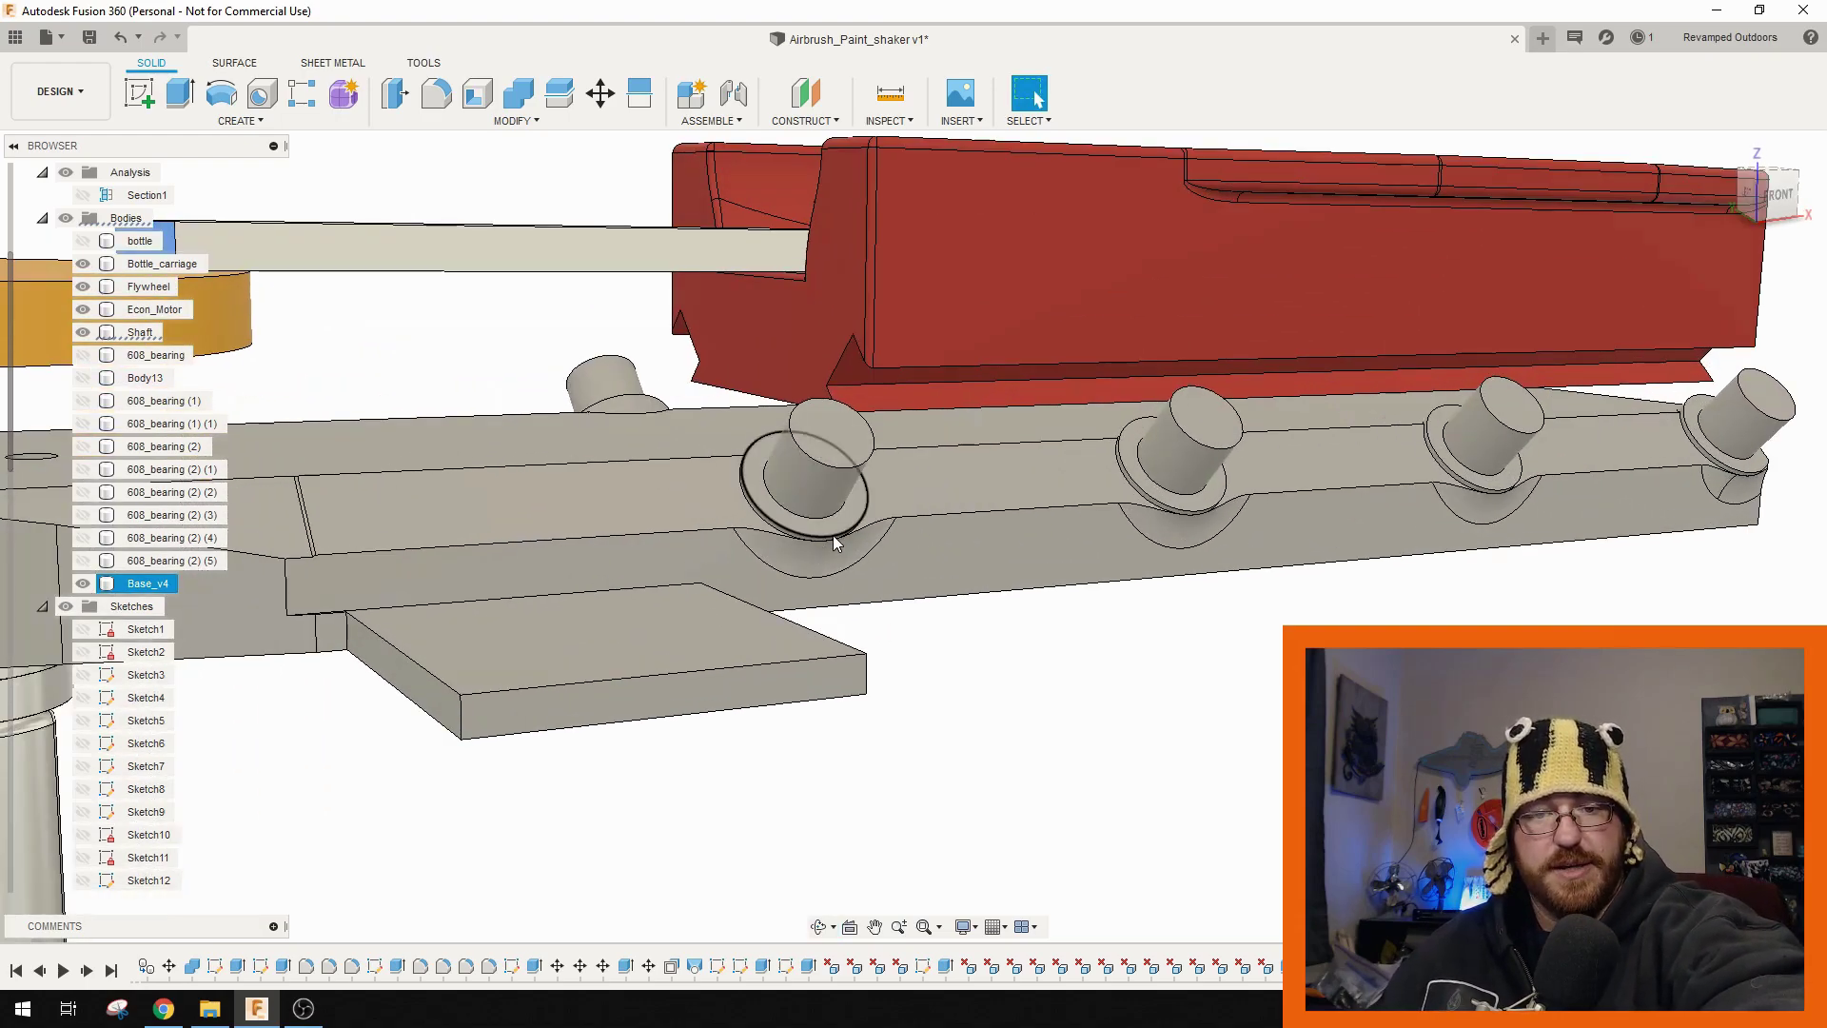
pyautogui.scroll(-2, 776, 565)
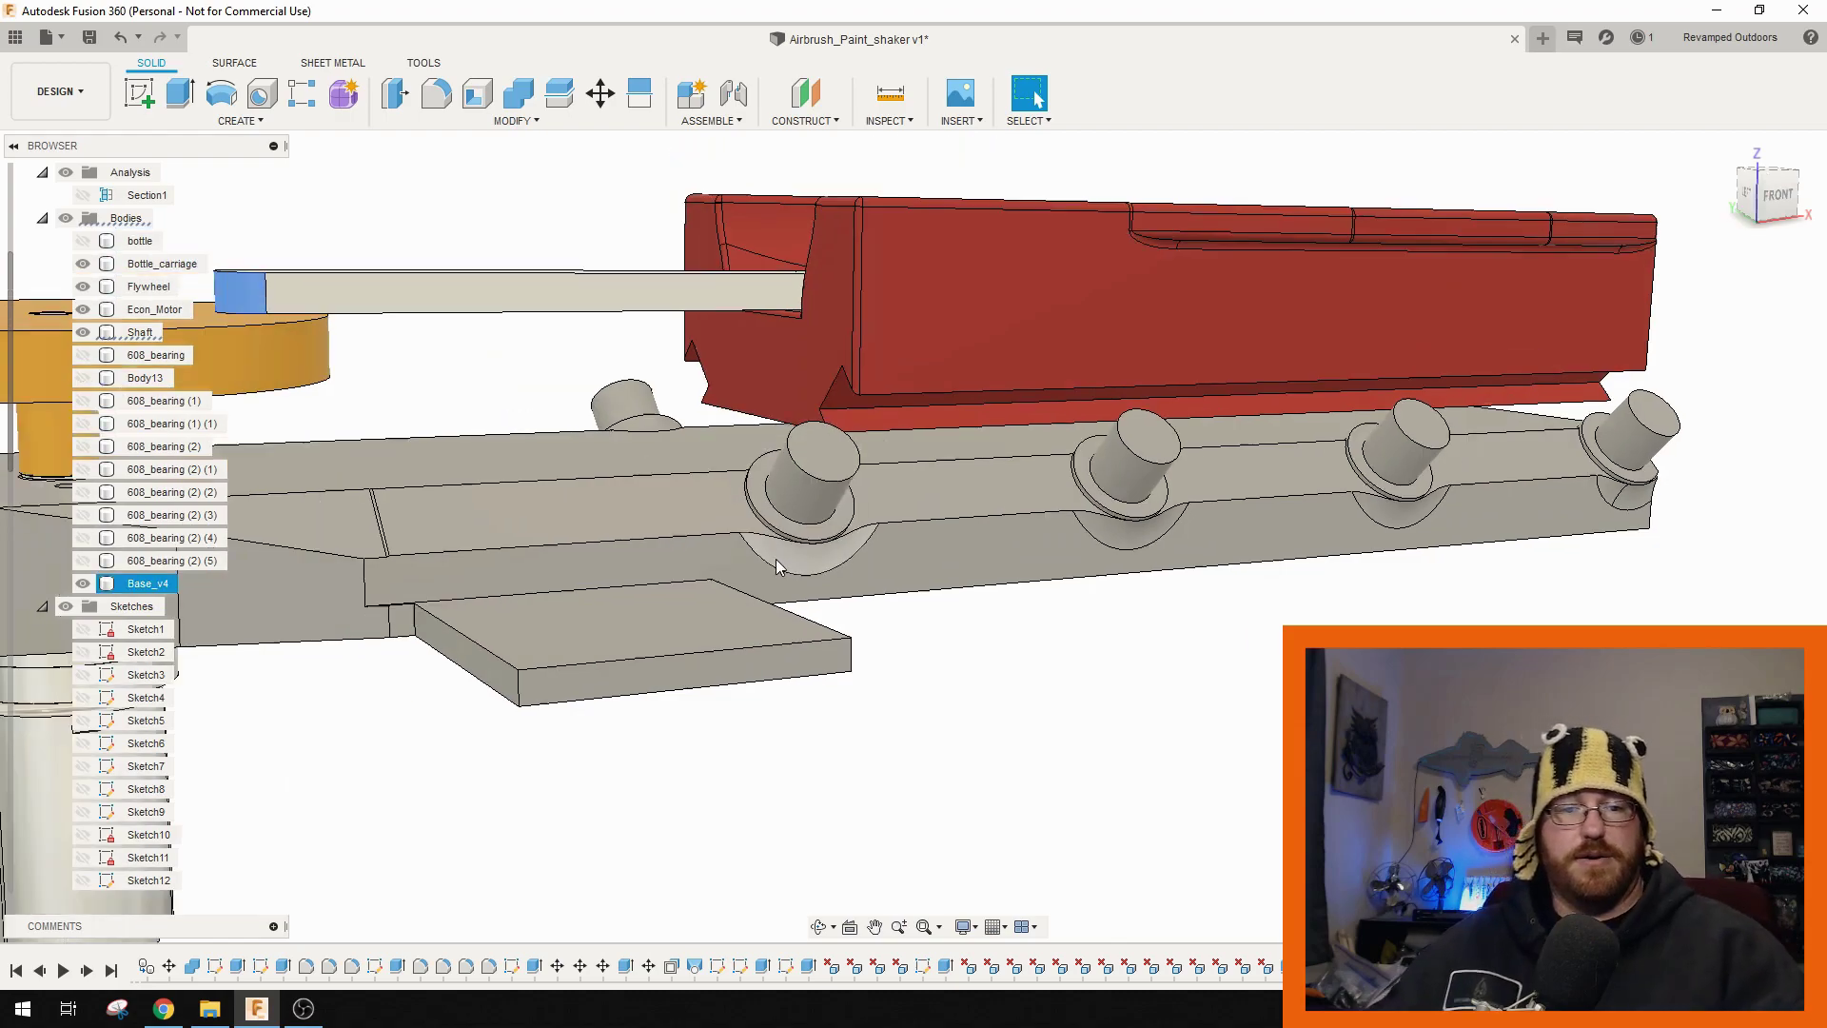
pyautogui.scroll(-5, 777, 566)
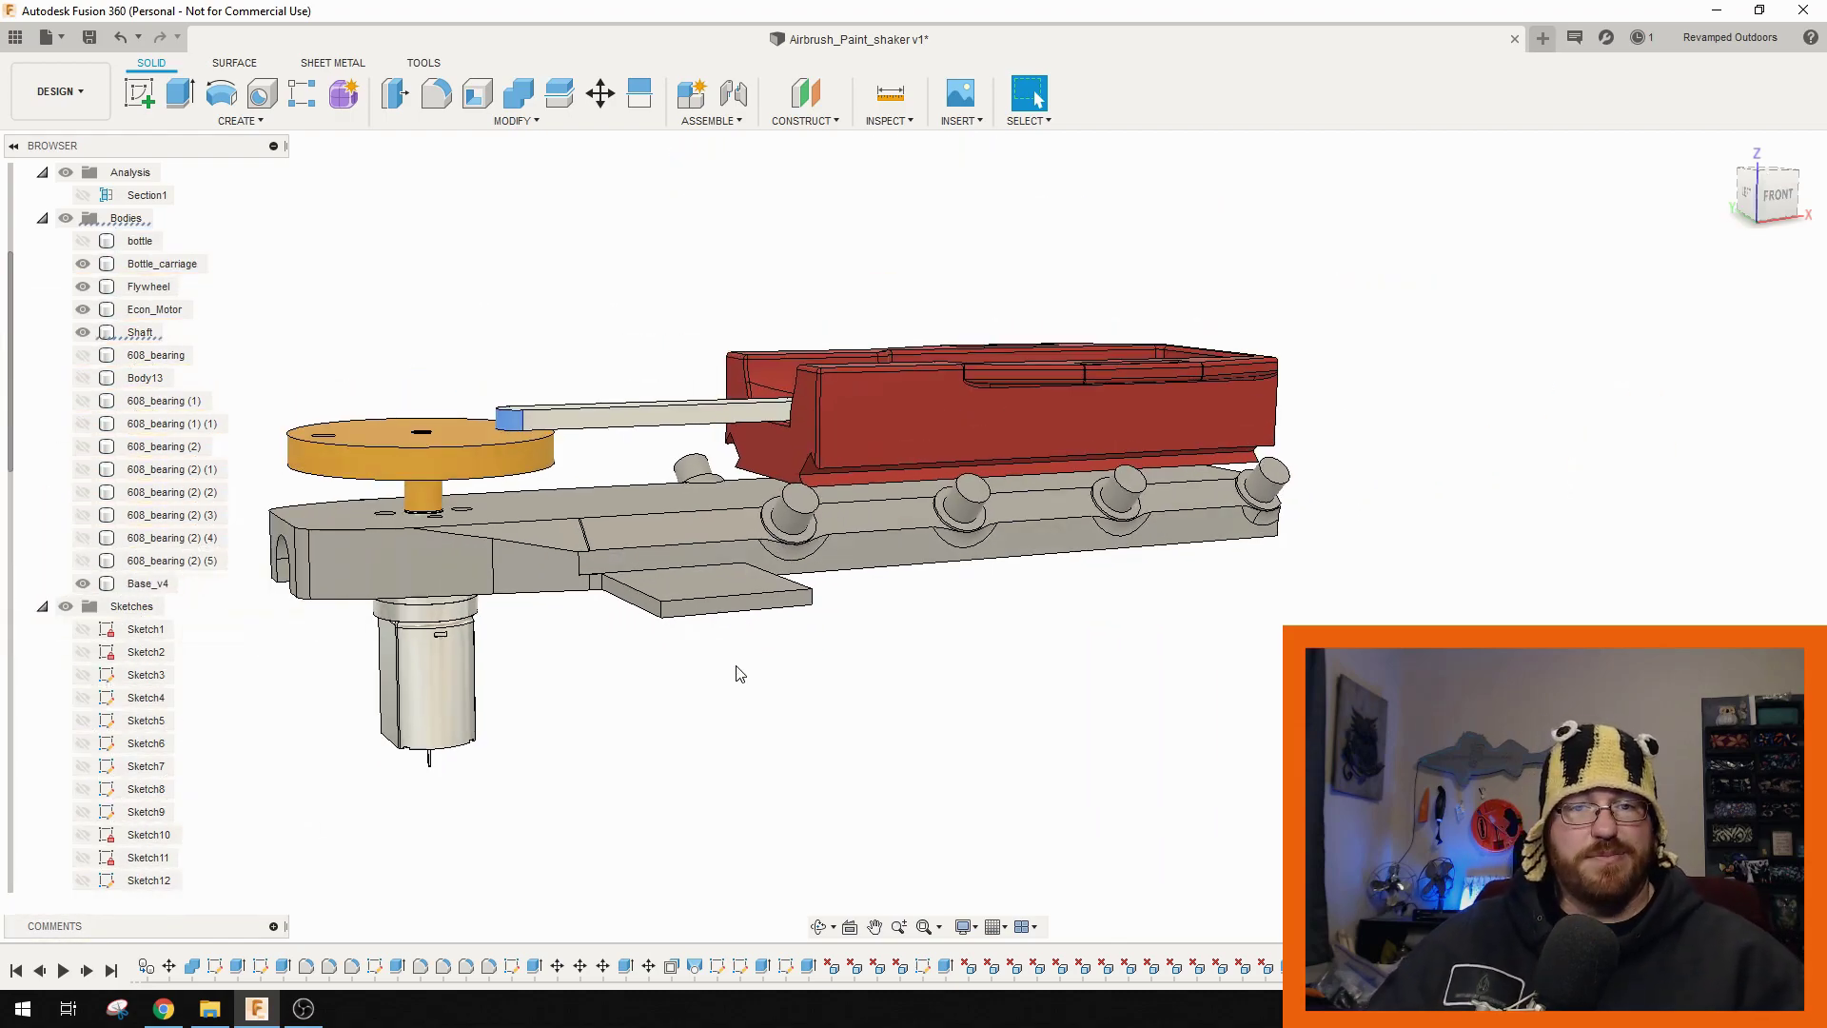
pyautogui.scroll(-1, 751, 664)
# Select the base, orbit to look down on the shaker, then clear the selection.
pyautogui.click(713, 614)
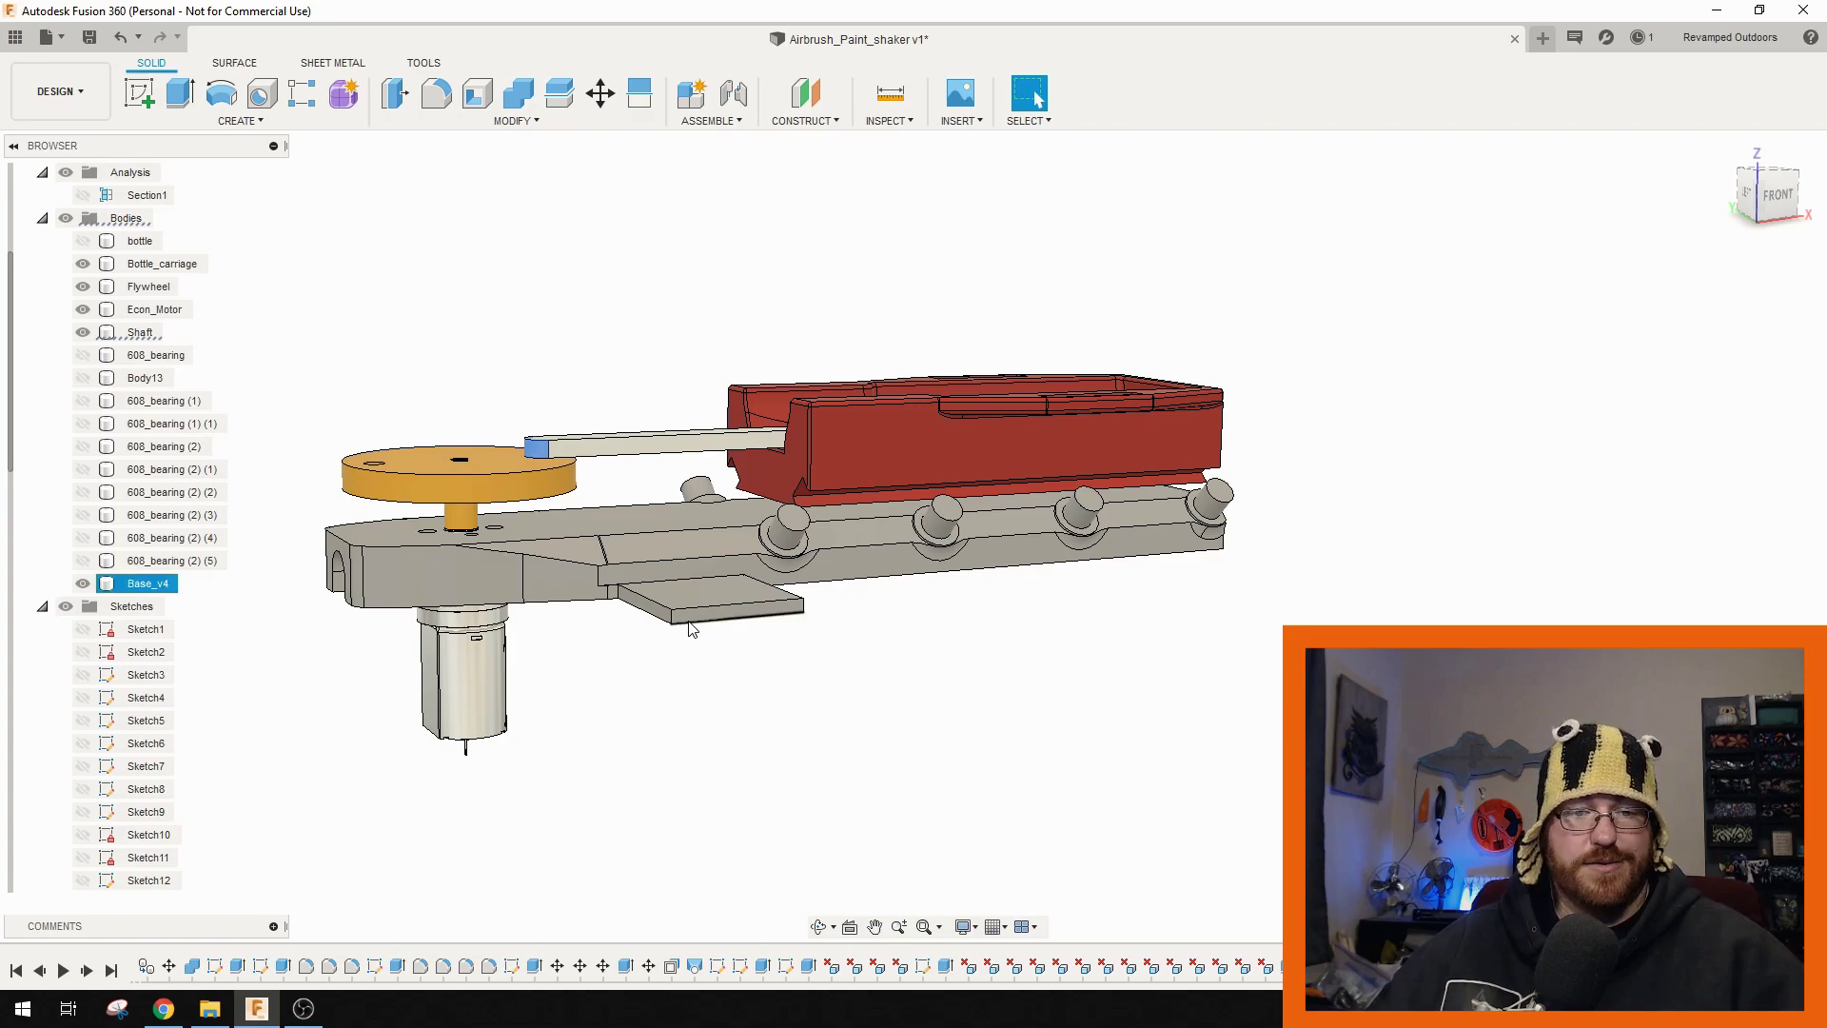
pyautogui.keyDown('shift'); pyautogui.moveTo(714, 613); pyautogui.dragTo(733, 619, button='middle'); pyautogui.keyUp('shift')
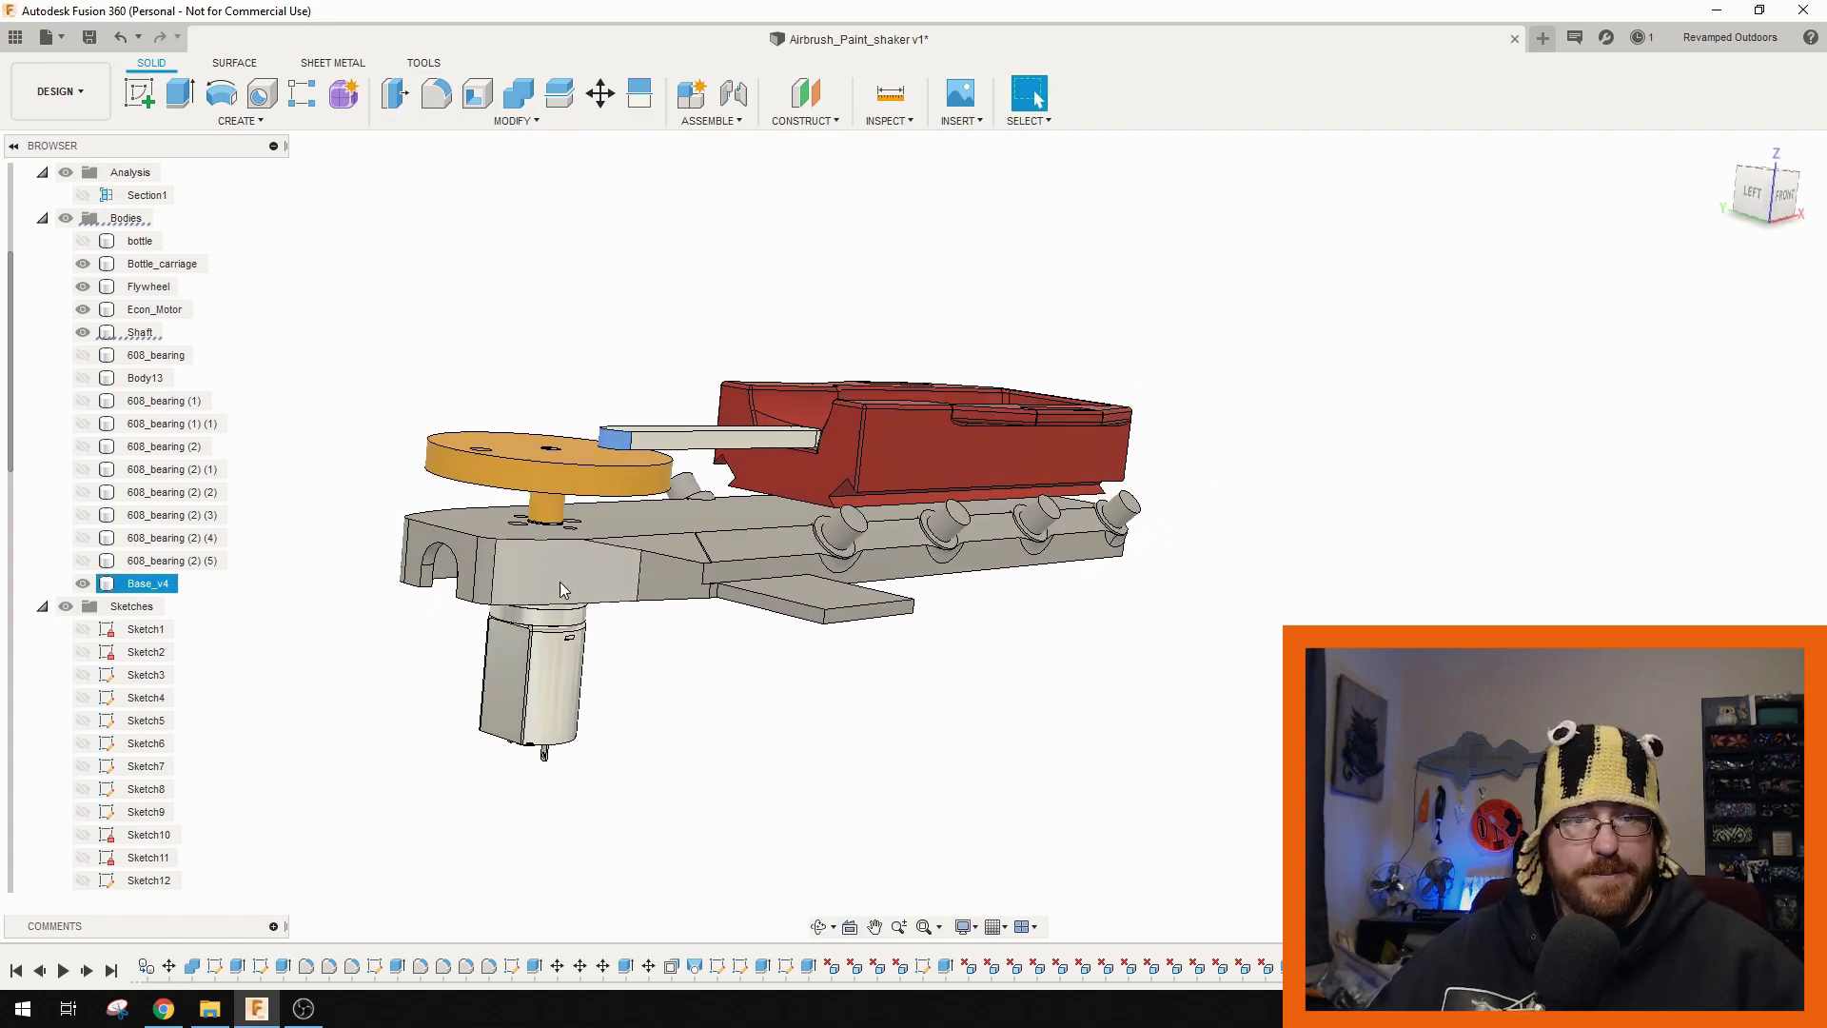
pyautogui.keyDown('shift'); pyautogui.moveTo(561, 590); pyautogui.dragTo(570, 666, button='middle'); pyautogui.keyUp('shift')
pyautogui.press('Escape')
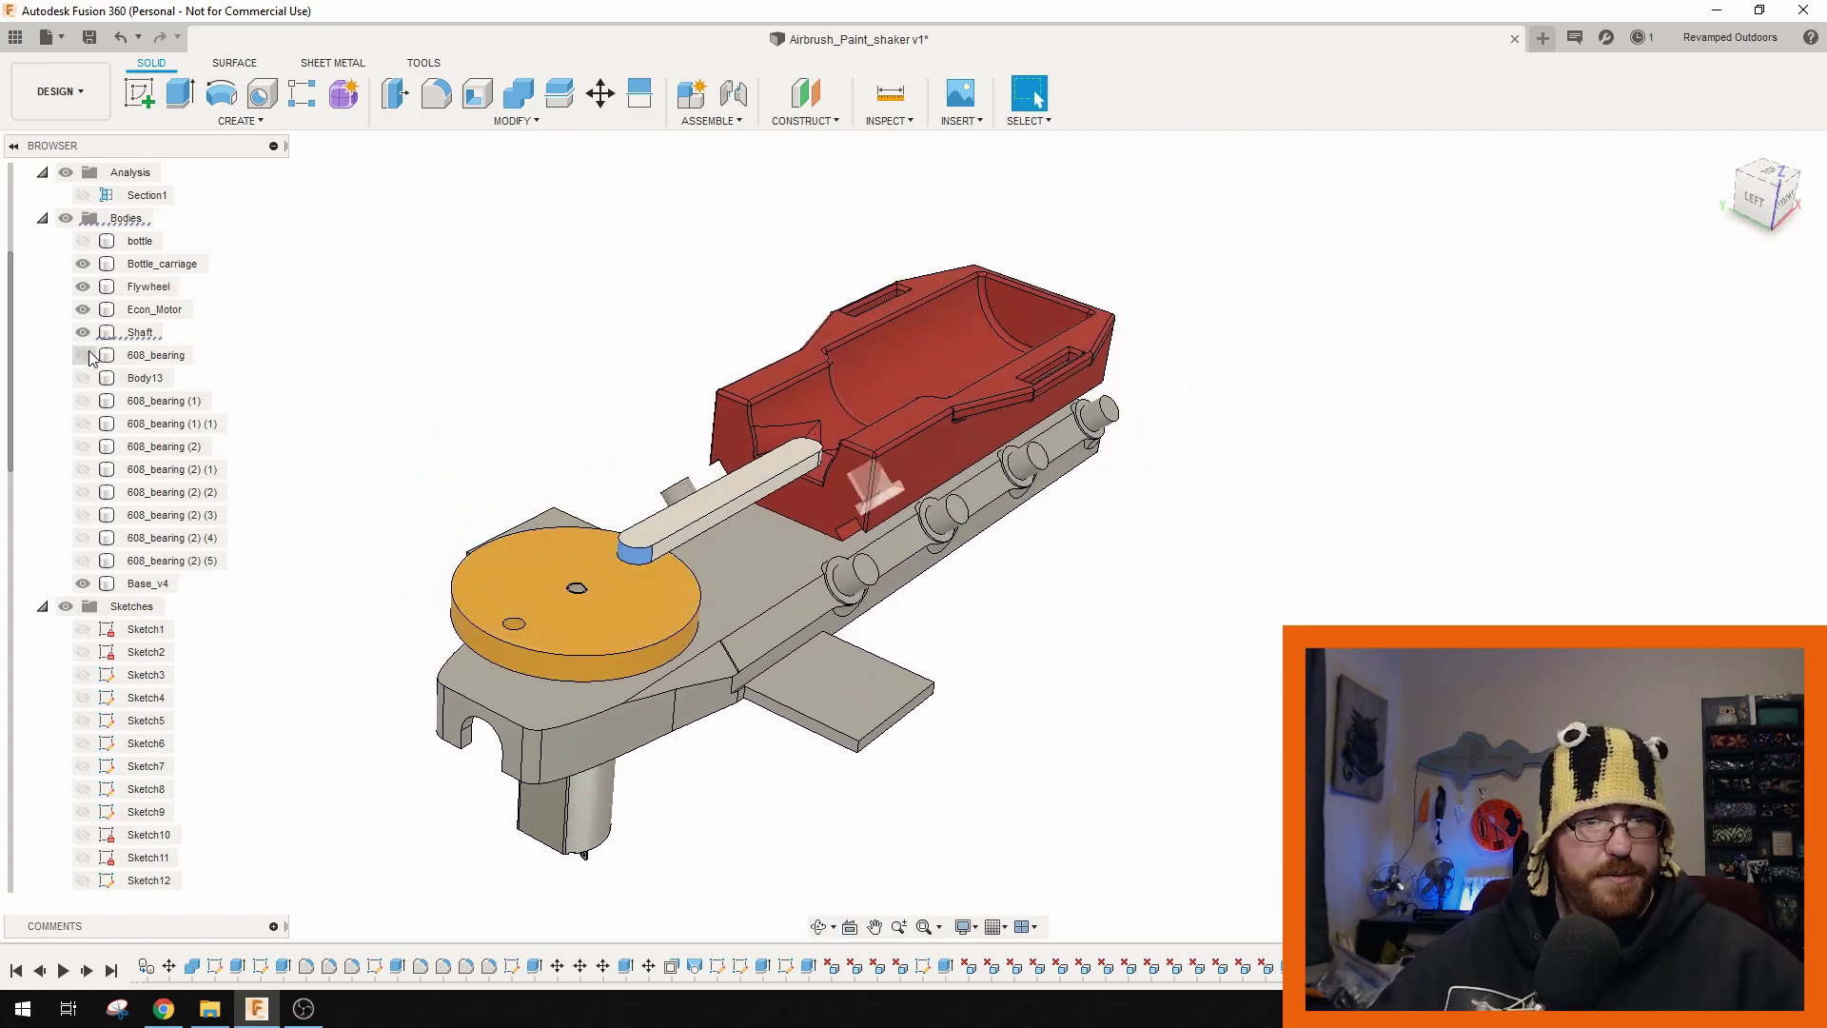
pyautogui.click(83, 287)
pyautogui.click(587, 683)
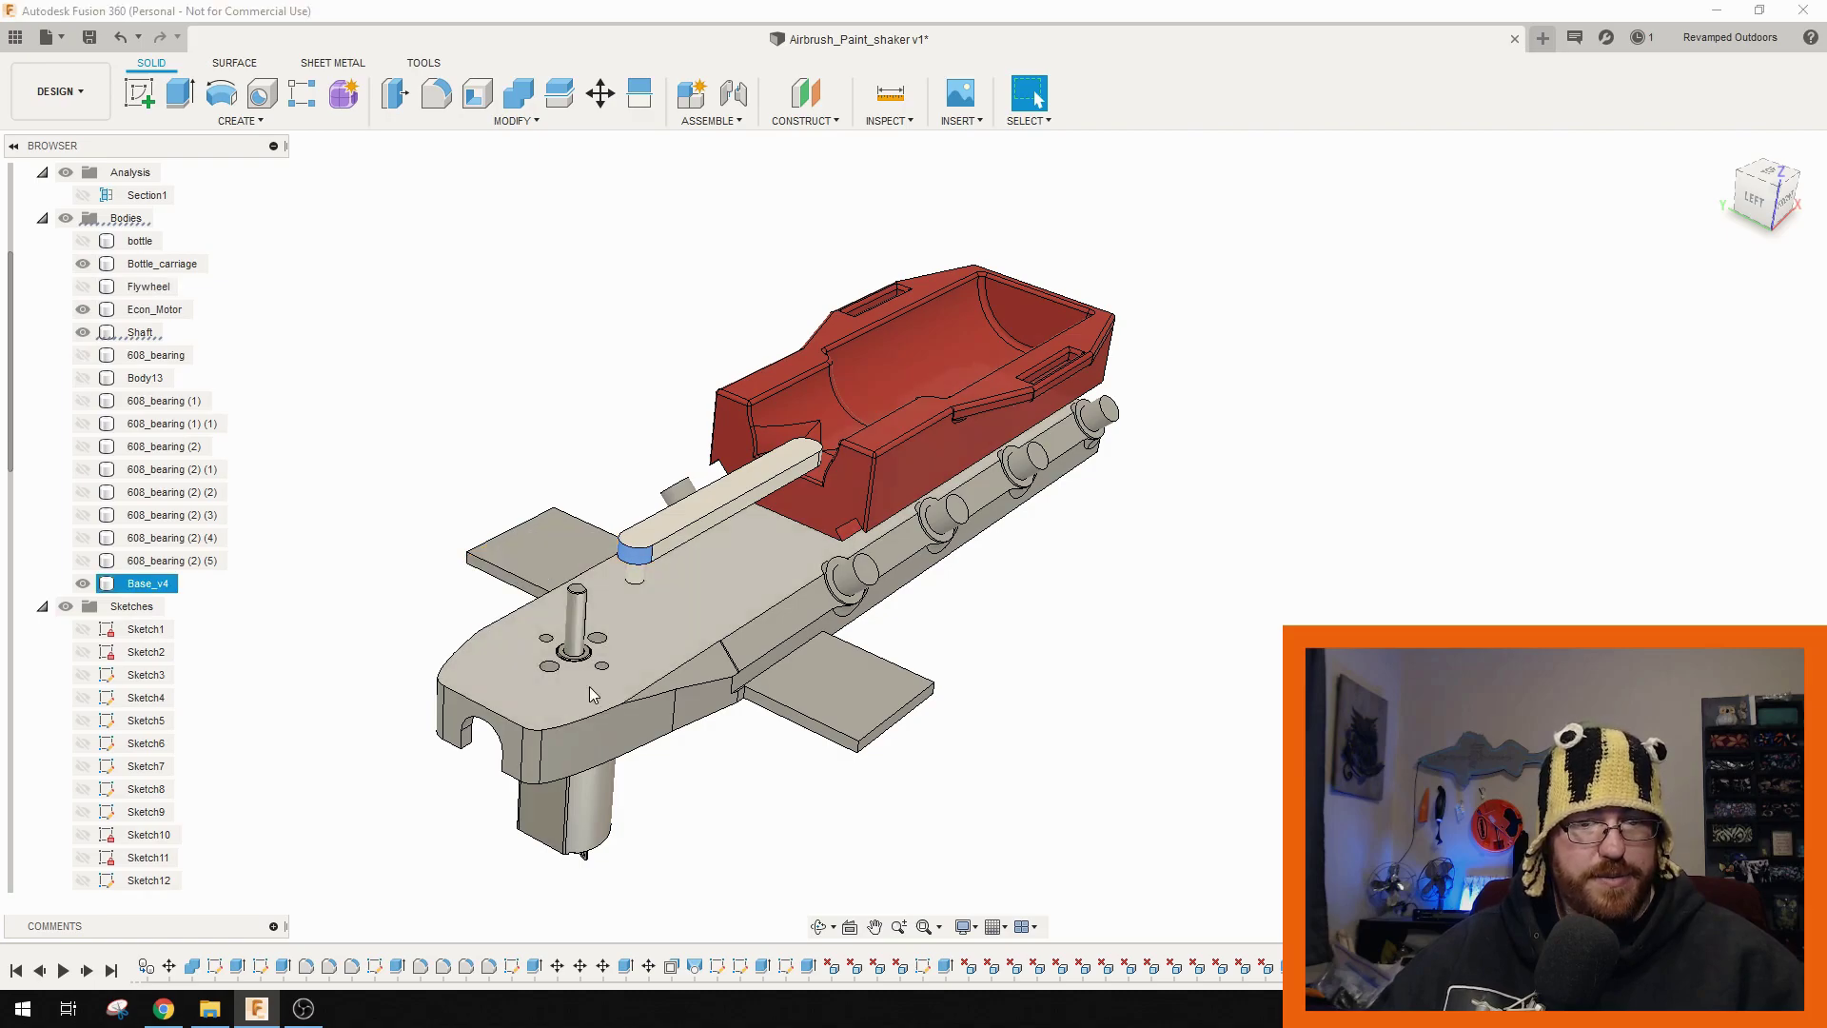
pyautogui.keyDown('shift'); pyautogui.moveTo(587, 683); pyautogui.dragTo(692, 540, button='middle'); pyautogui.keyUp('shift')
pyautogui.scroll(6, 693, 541)
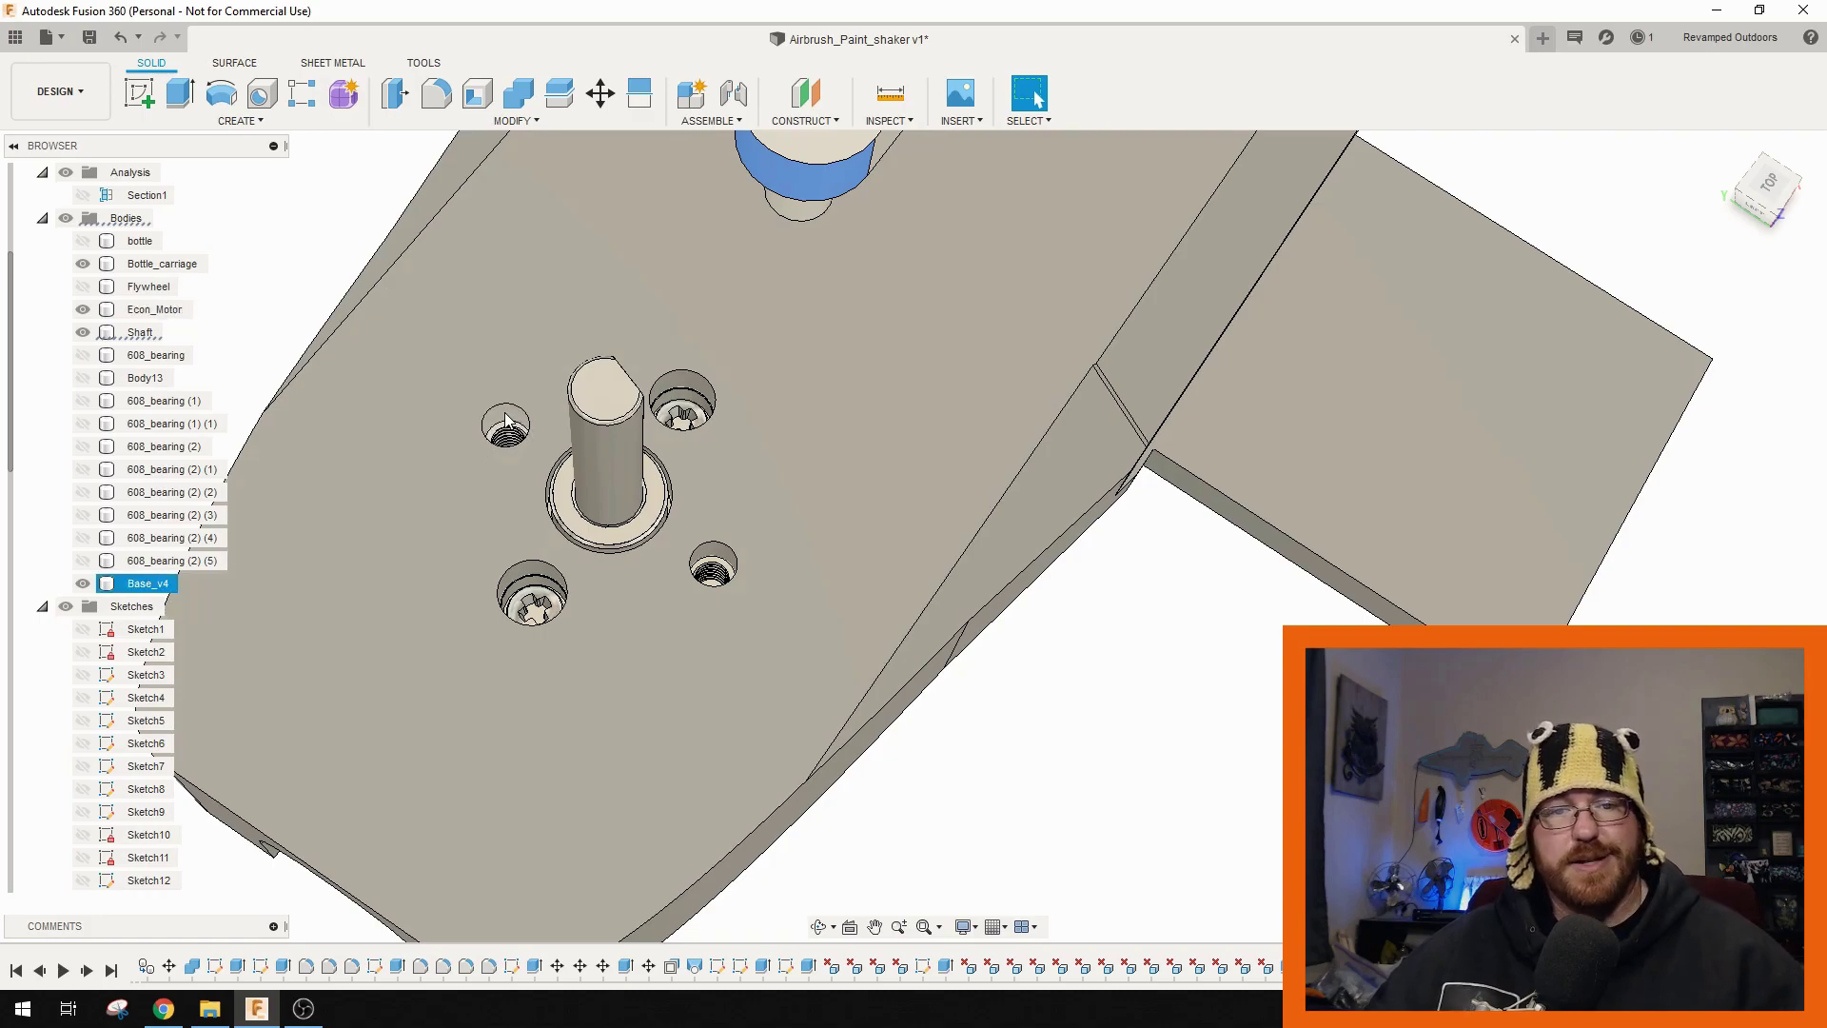
pyautogui.keyDown('shift'); pyautogui.moveTo(612, 578); pyautogui.dragTo(745, 534, button='middle'); pyautogui.keyUp('shift')
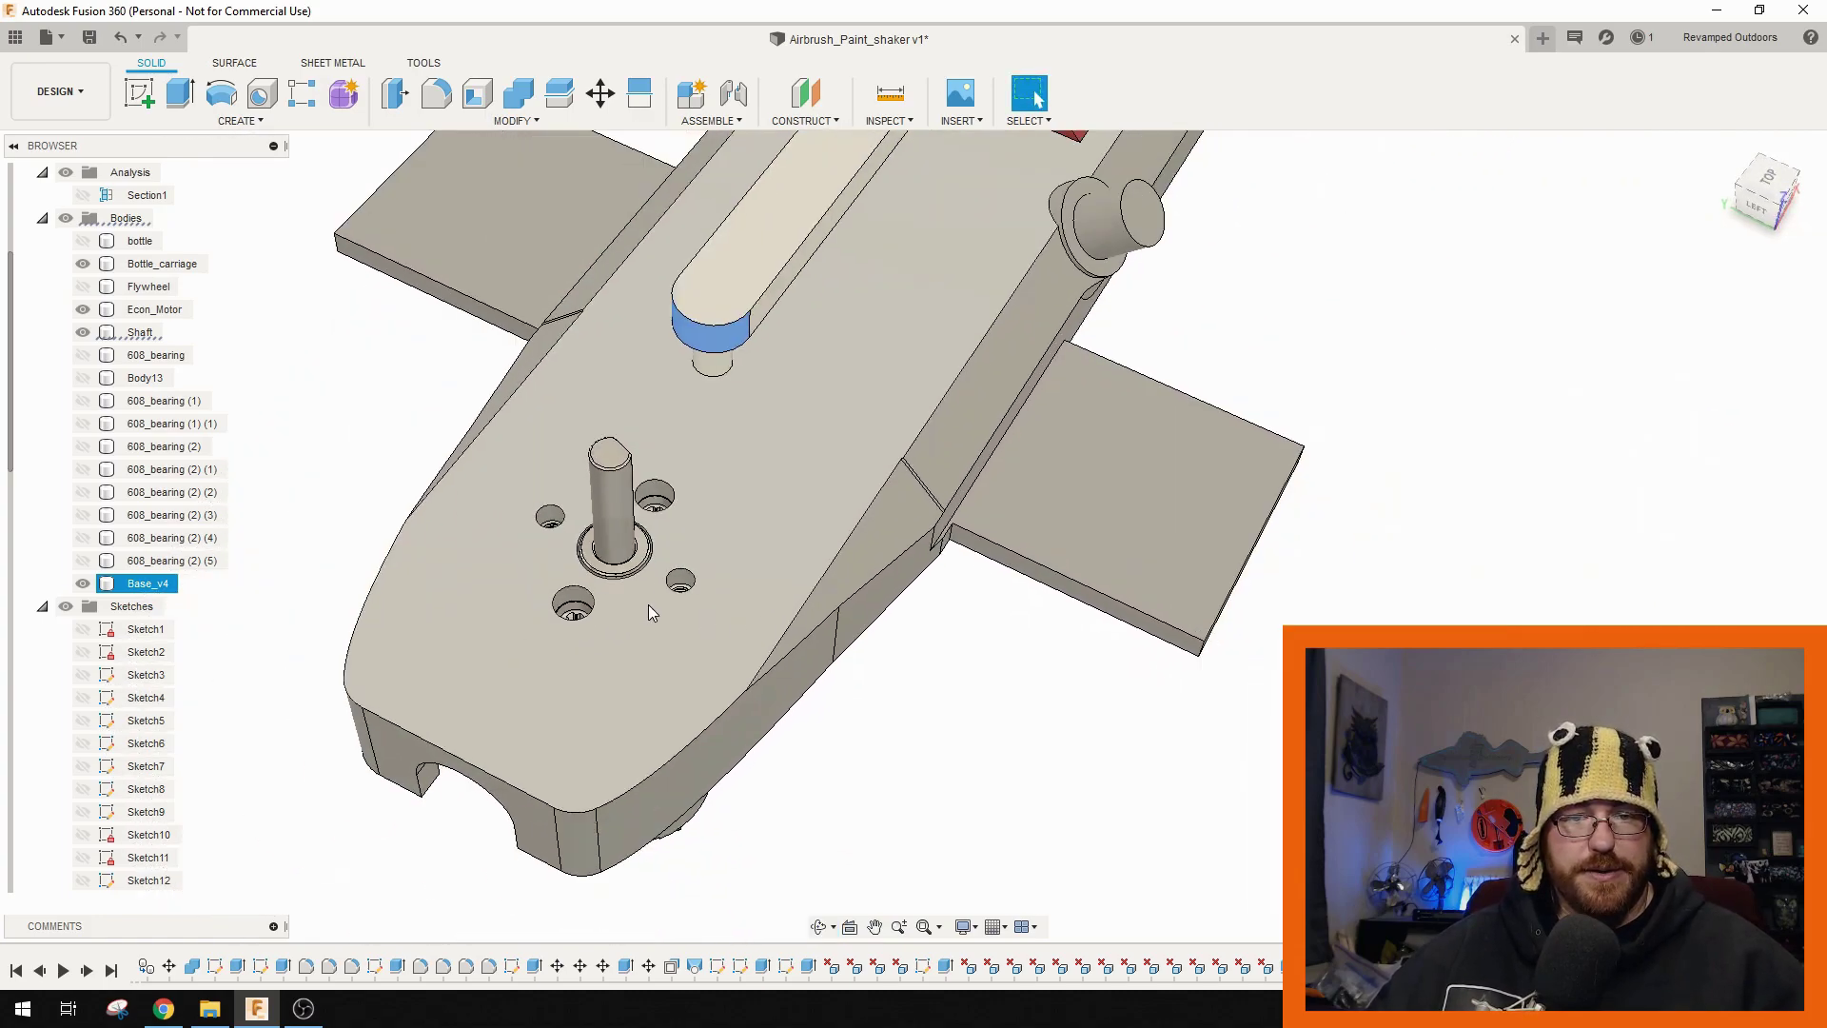
pyautogui.scroll(-3, 649, 610)
pyautogui.keyDown('shift'); pyautogui.moveTo(775, 665); pyautogui.dragTo(856, 644, button='middle'); pyautogui.keyUp('shift')
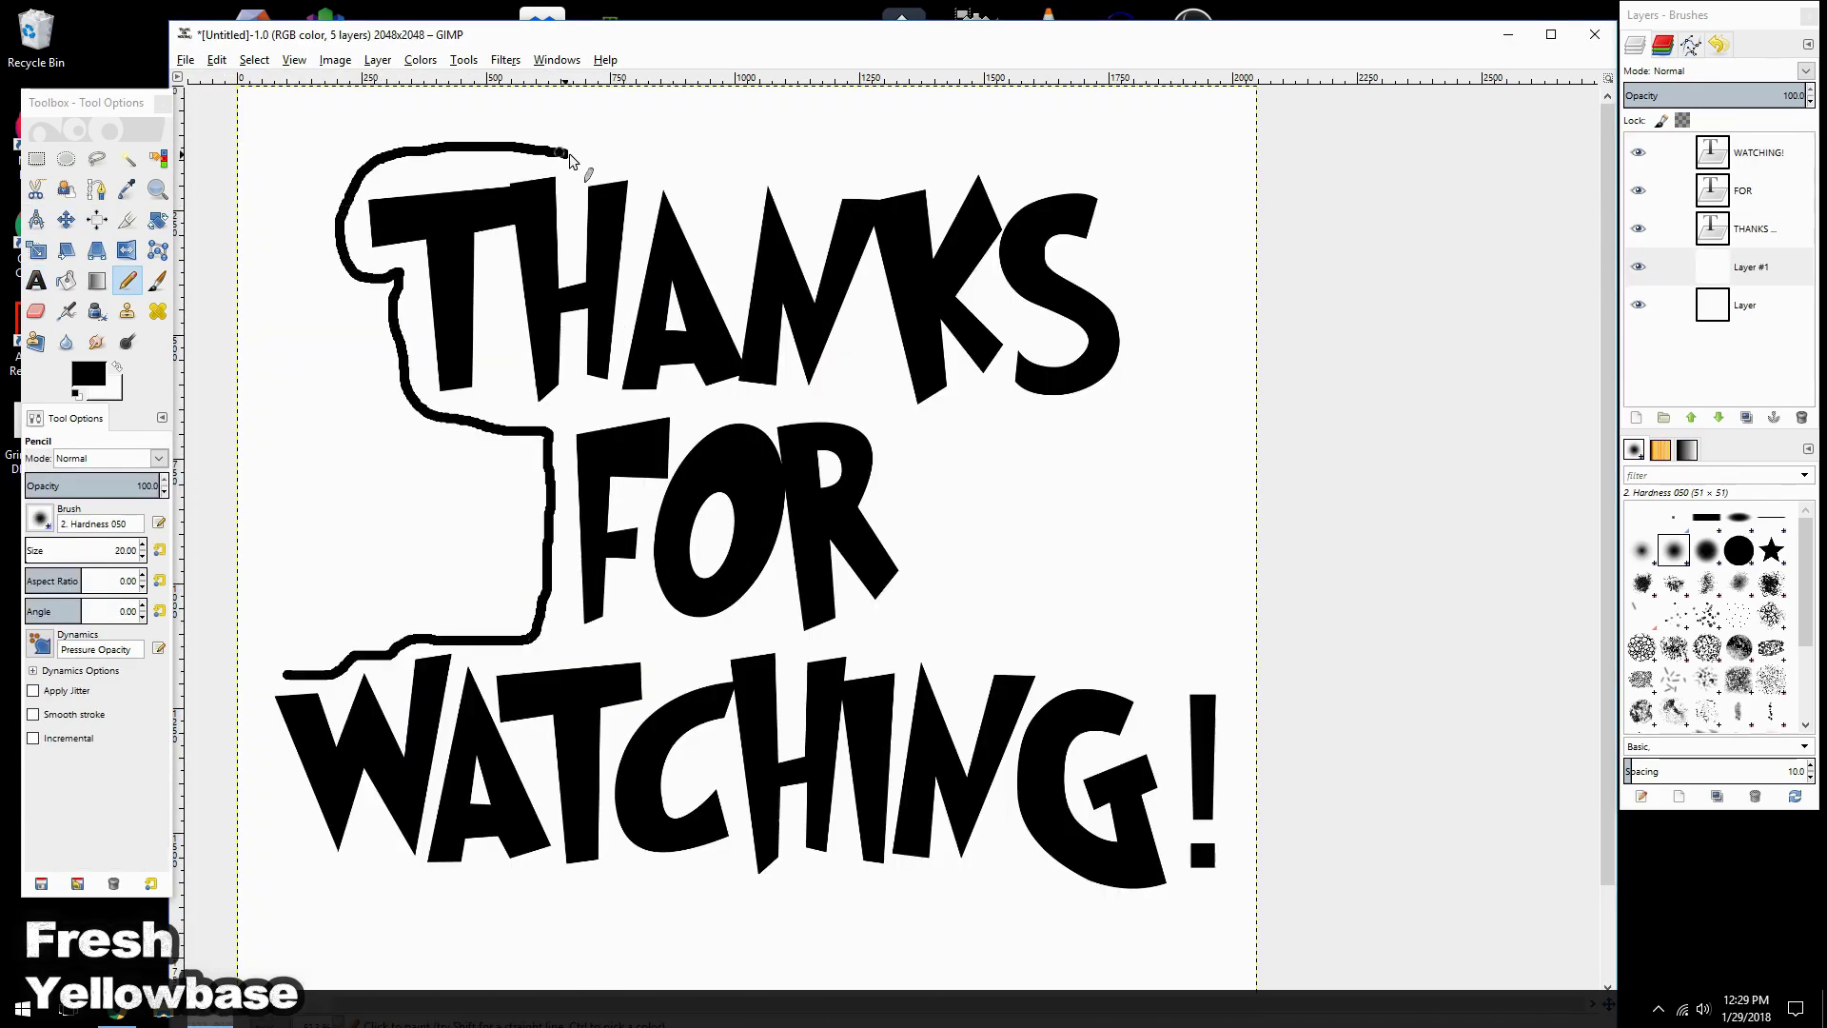
# Draw a pencil outline around the THANKS FOR WATCHING! lettering through the exclamation mark.
pyautogui.moveTo(569, 155)
pyautogui.mouseDown()
pyautogui.moveTo(1126, 397)
pyautogui.moveTo(1194, 653)
pyautogui.mouseUp()
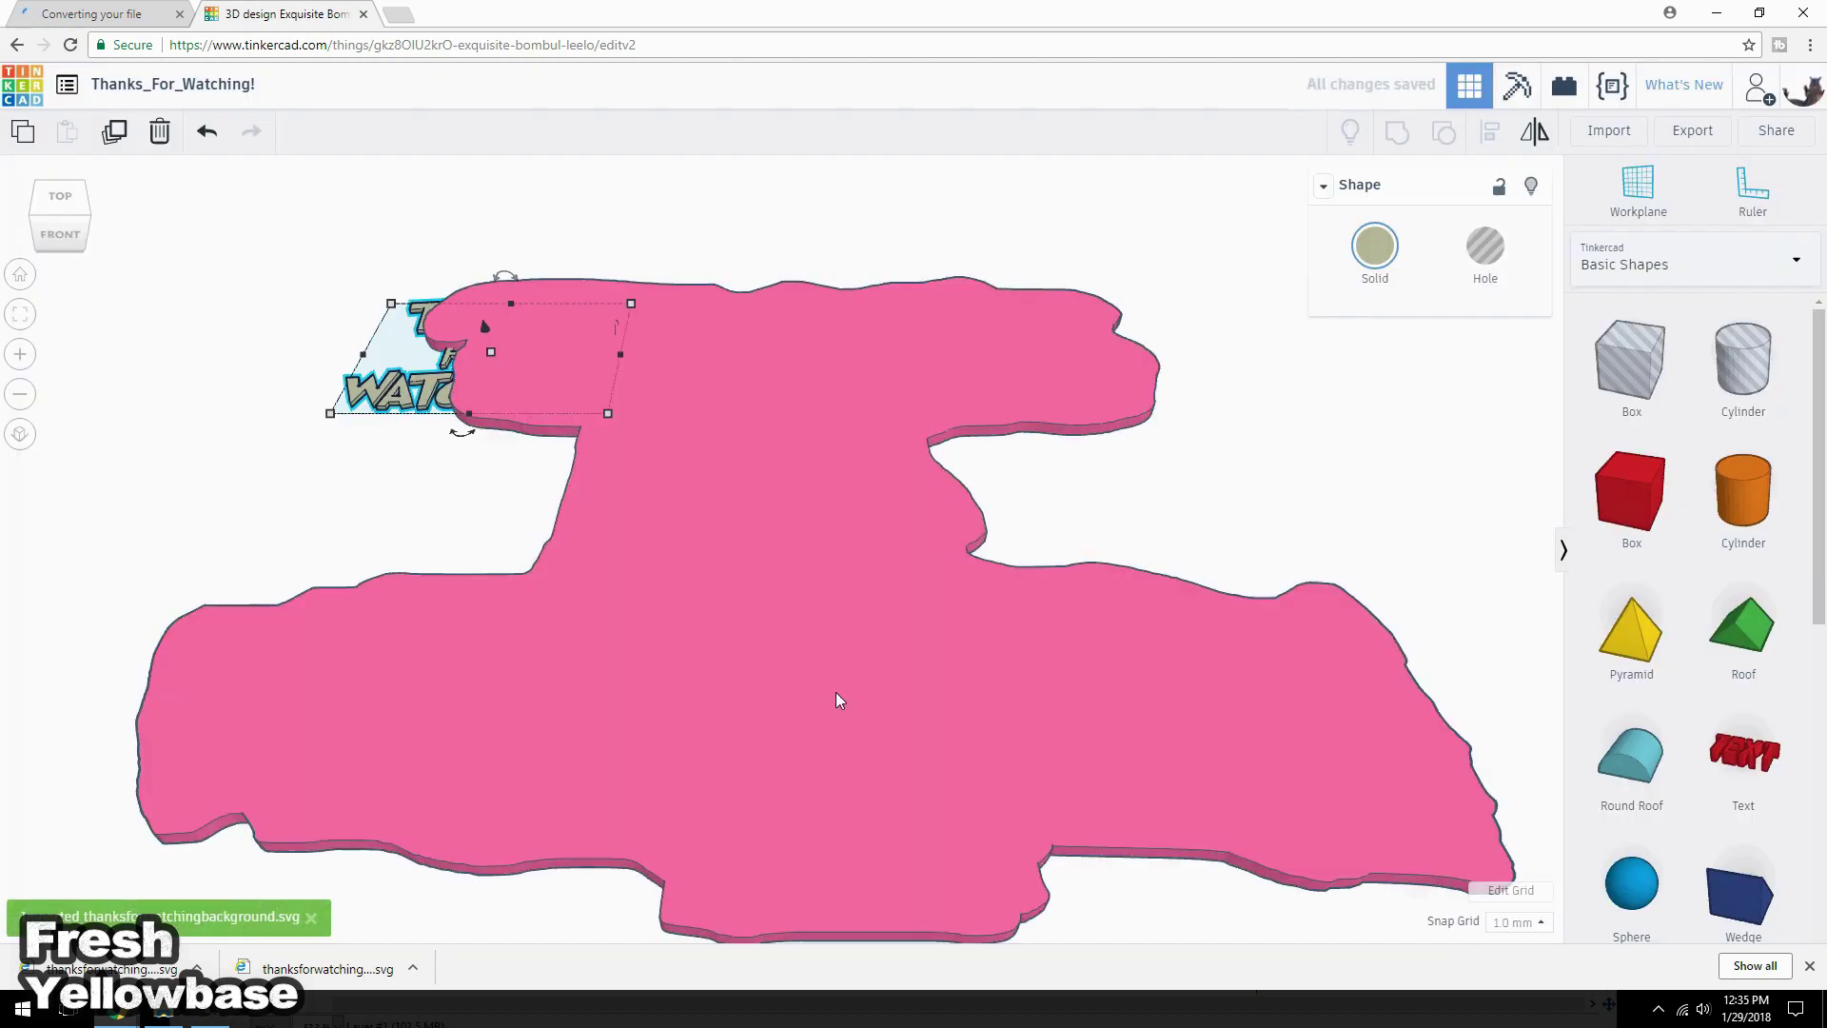